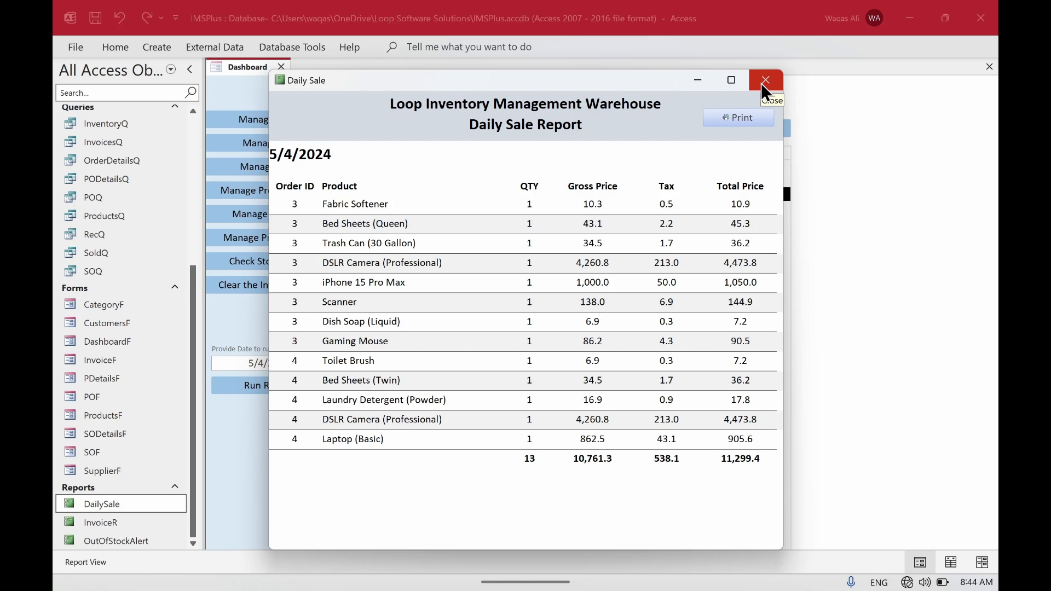
- Close the open daily sale report and duplicate the DailySale report as SaleCategoryWise
left_click(764, 83)
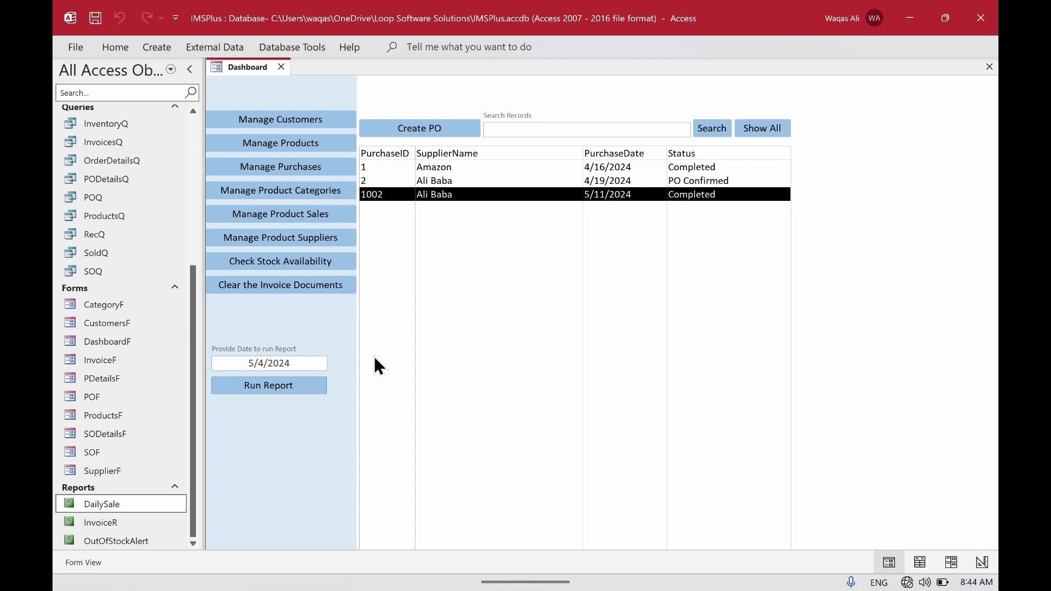
left_click(111, 501)
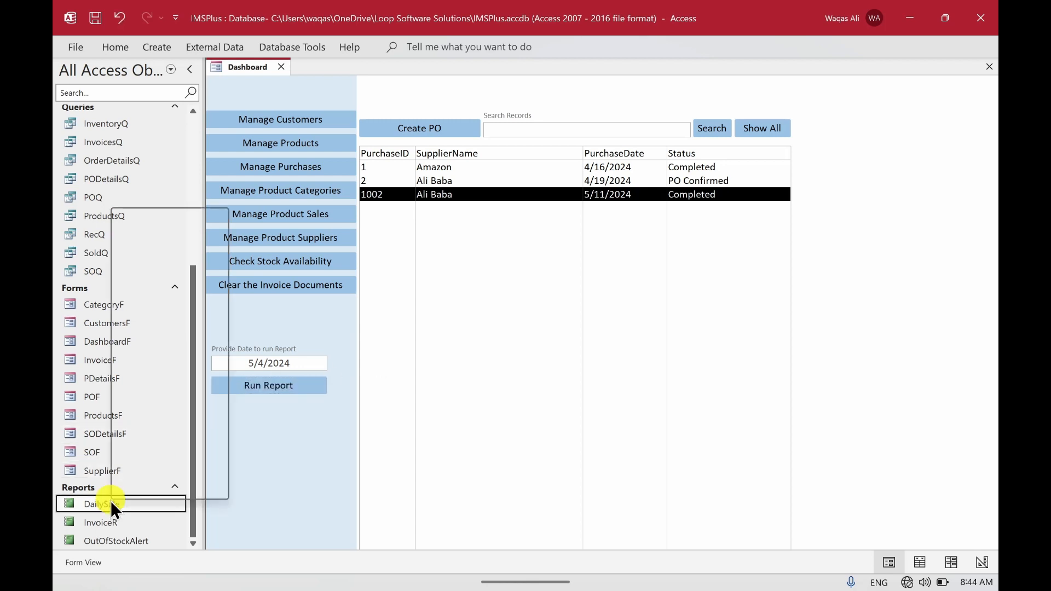
left_click(149, 399)
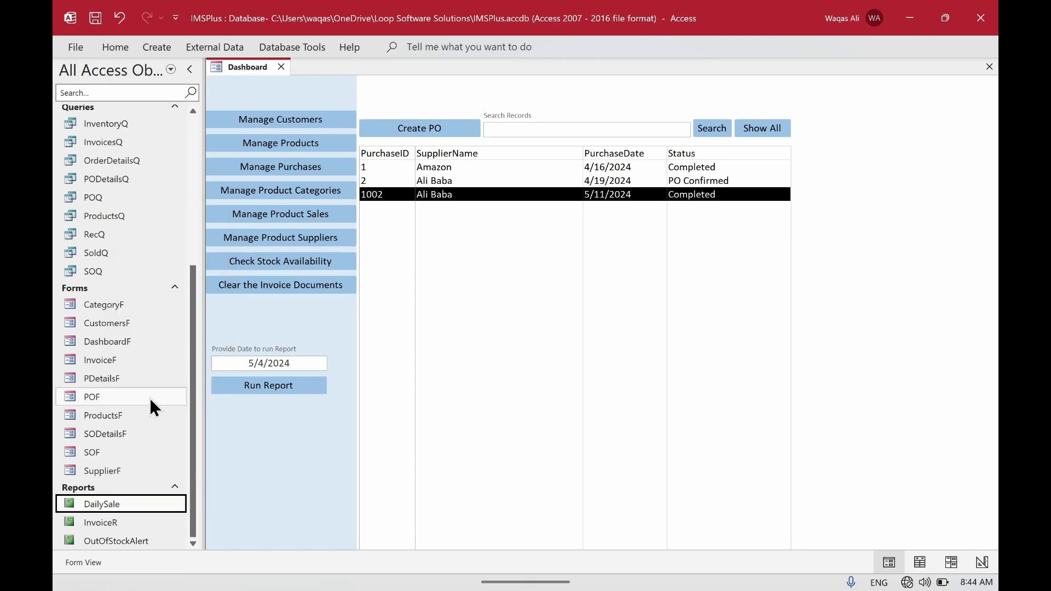
key("ctrl+v")
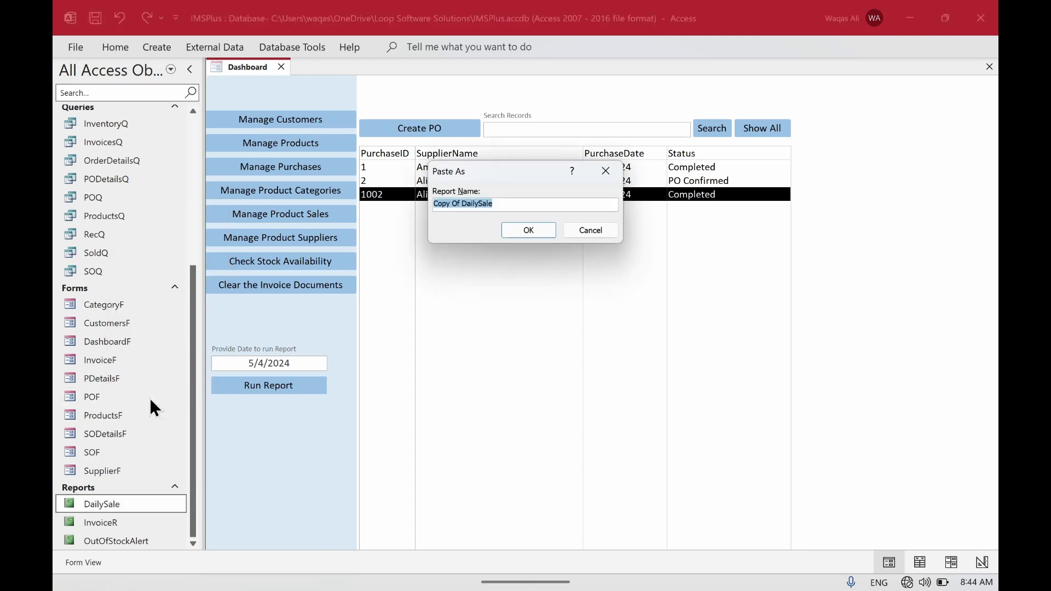
type("SaleCategoriyWise")
key("Return")
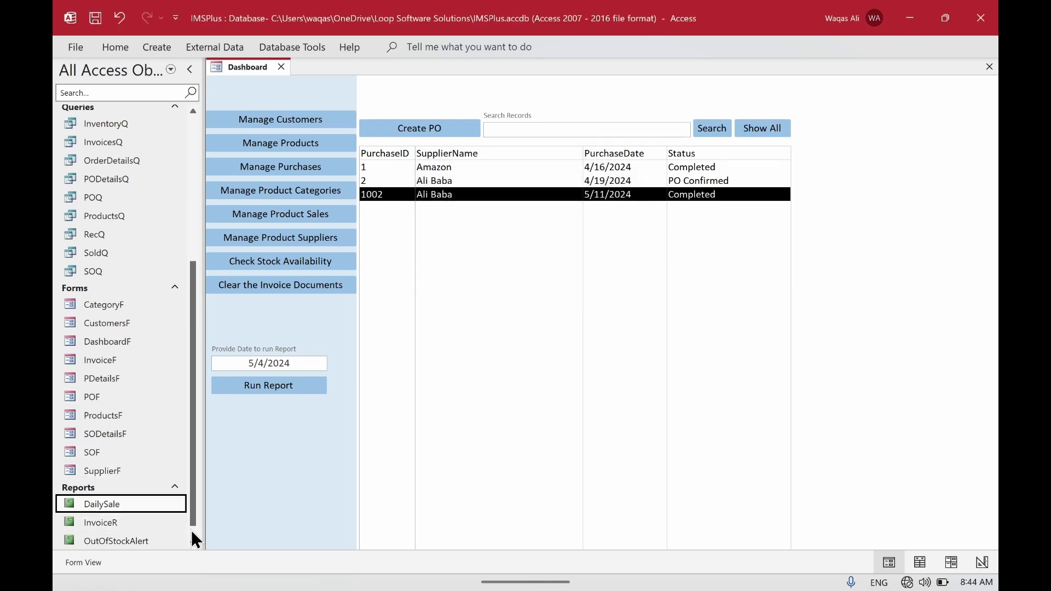
- Open the SaleCategoryWise report in Design View and delete all controls from its page header, detail and report footer sections
scroll(192, 530, "down", 1)
right_click(156, 536)
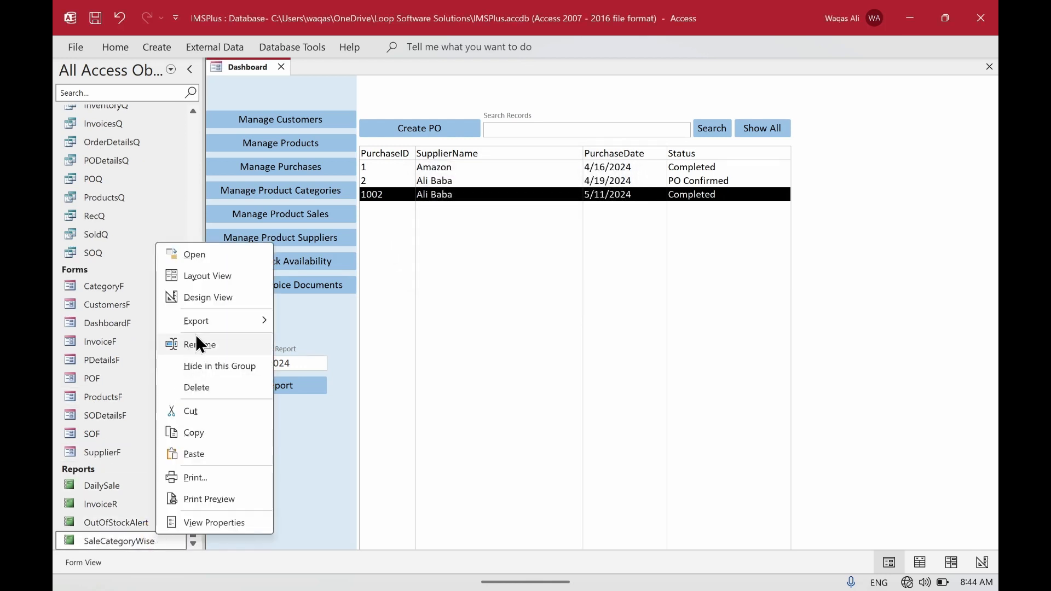
left_click(206, 298)
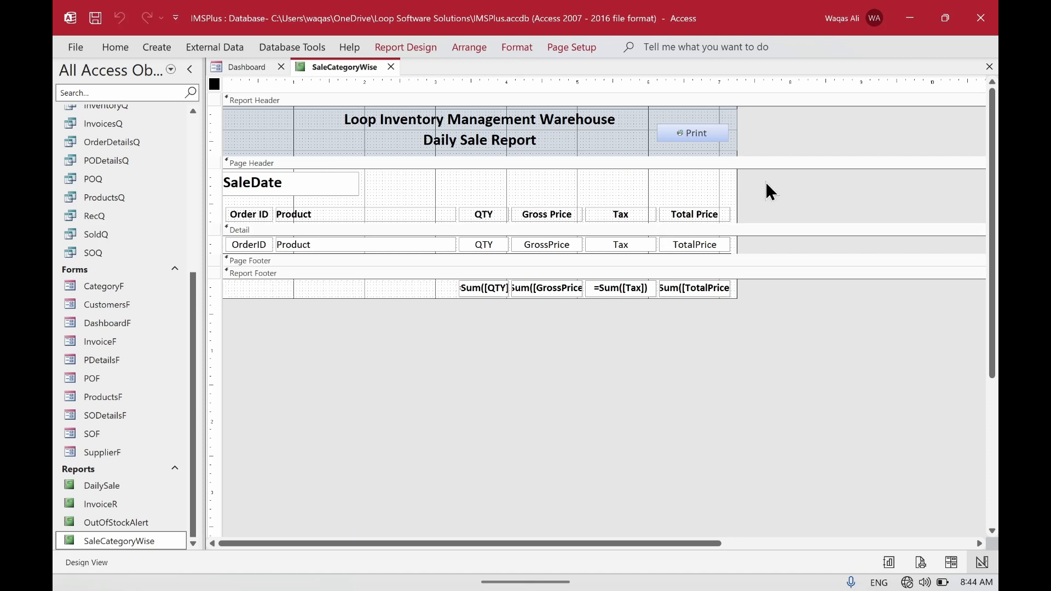
left_click_drag(766, 192, 189, 341)
key("Delete")
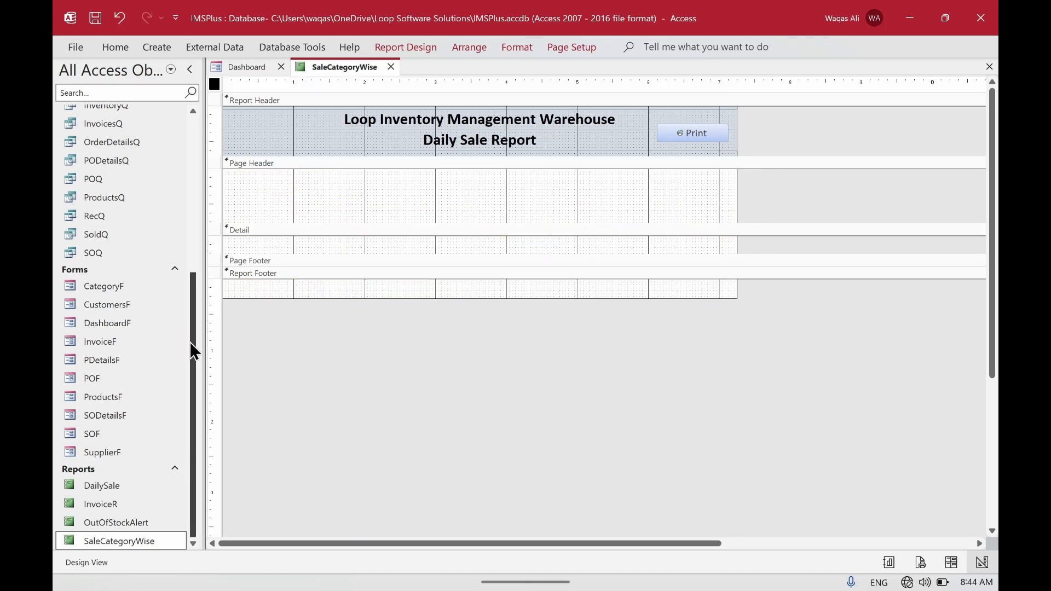
- Change the report header's second title line to "Sale Category Wise", stretched across the full report width, and save the report
left_click(456, 142)
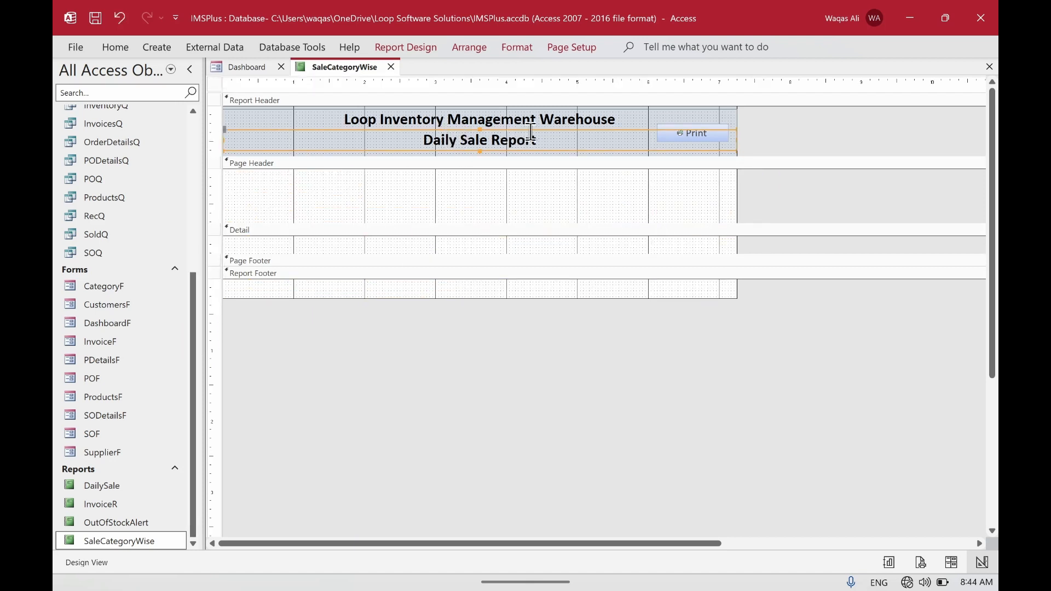
left_click_drag(530, 132, 389, 134)
type("Sale")
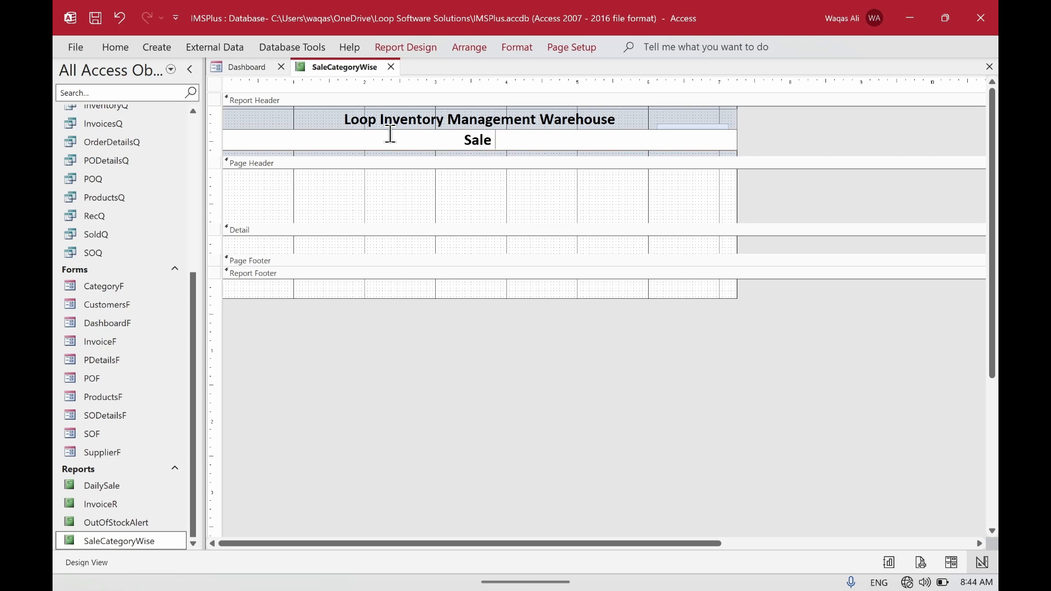
type(" Category Wie")
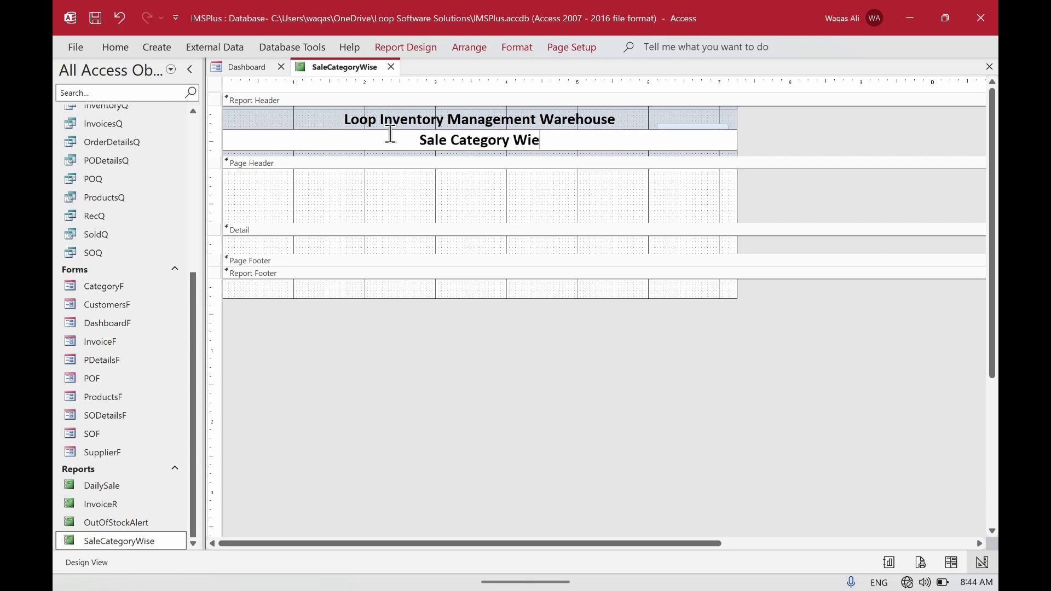
key("BackSpace")
type("se")
key("Return")
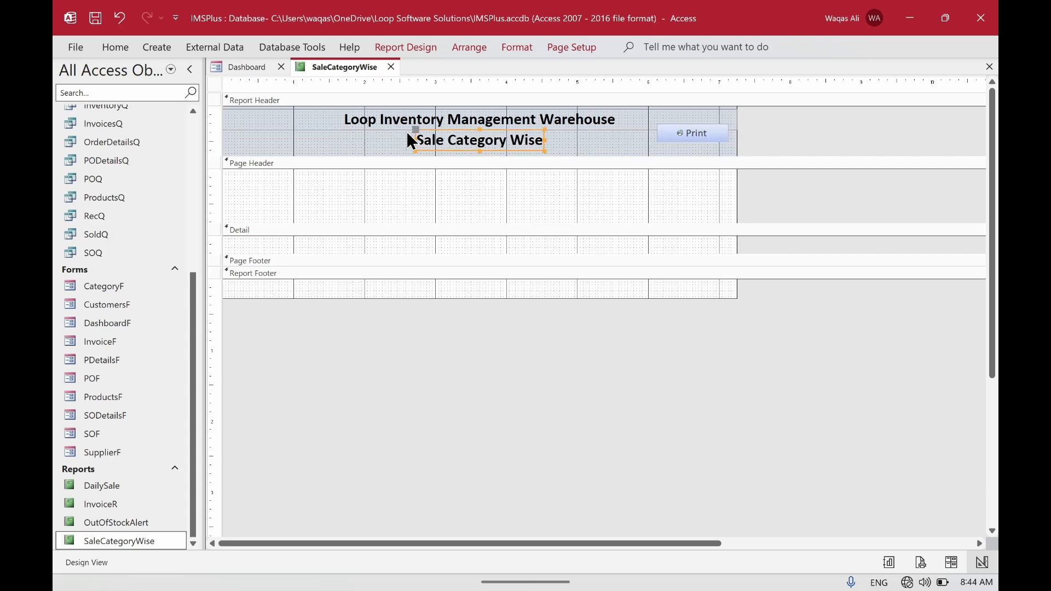
left_click_drag(545, 140, 737, 143)
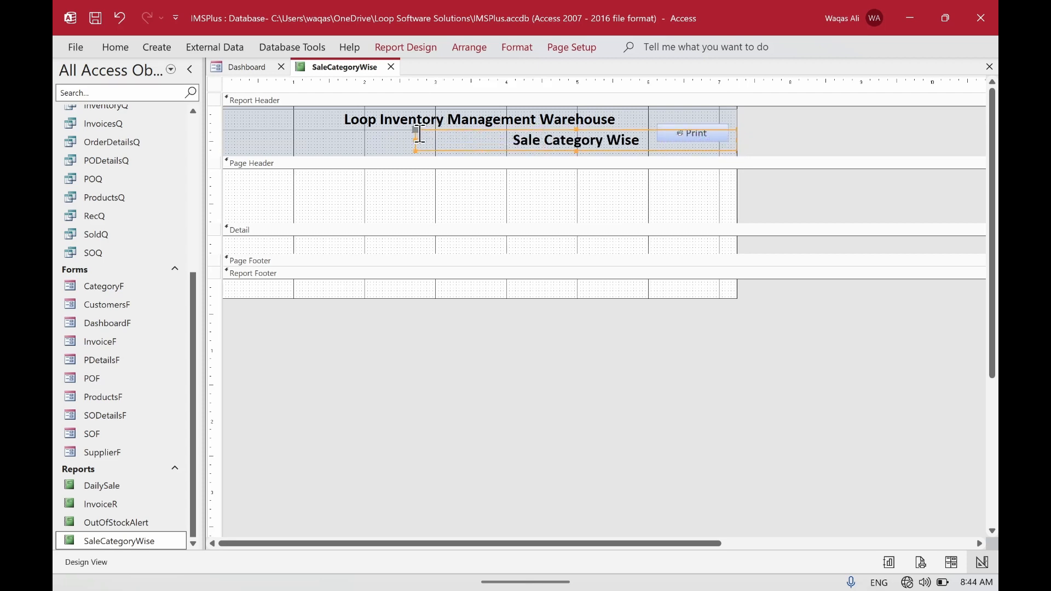
left_click_drag(418, 136, 214, 153)
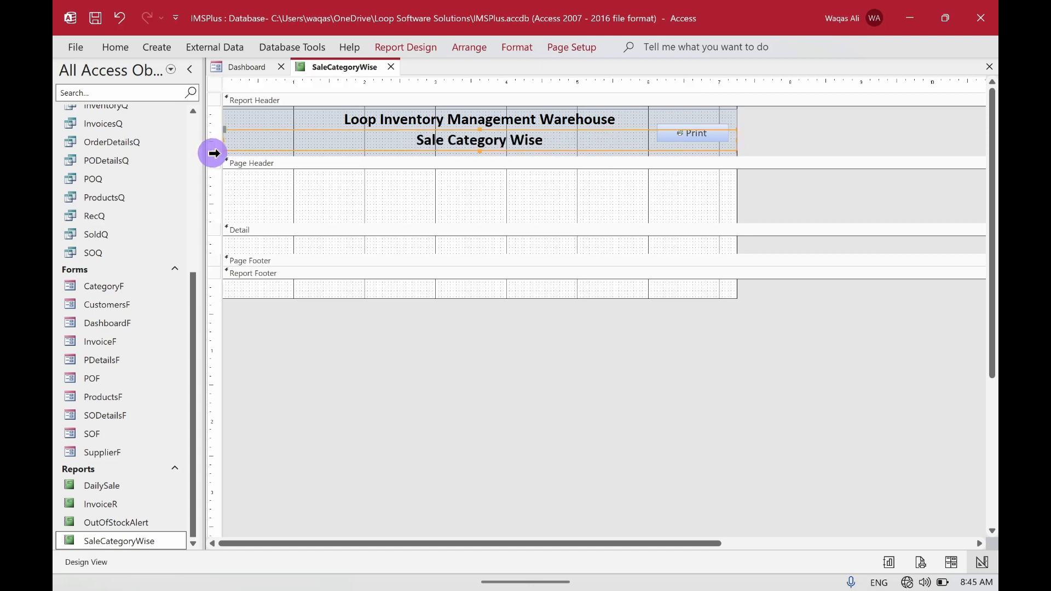
right_click(340, 68)
left_click(359, 76)
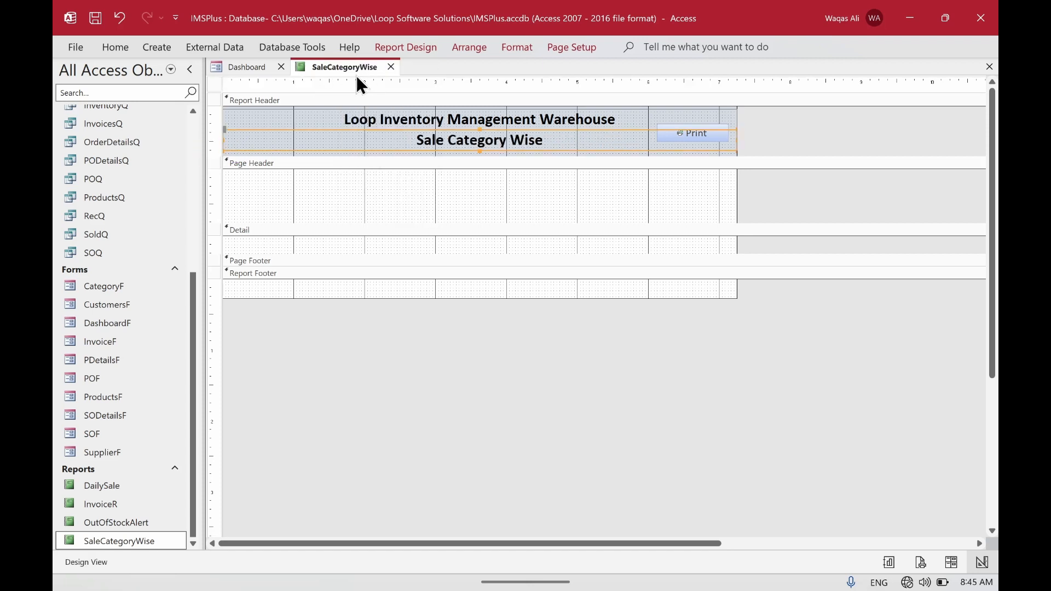
- Display the whole report's data properties and clear its Record Source
left_click(213, 84)
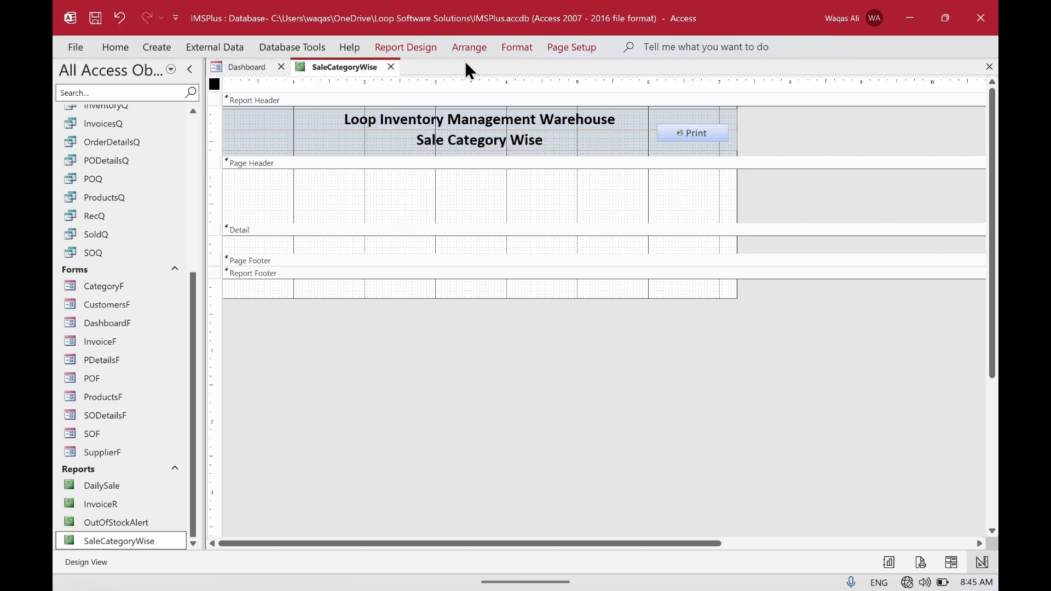
left_click(419, 49)
left_click(849, 83)
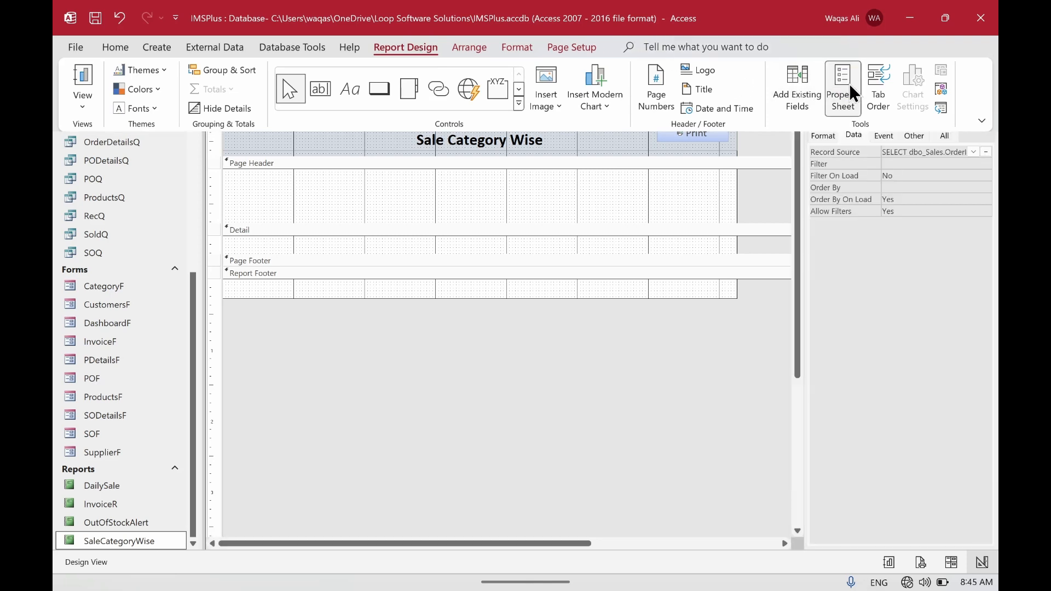
left_click(855, 137)
left_click(898, 175)
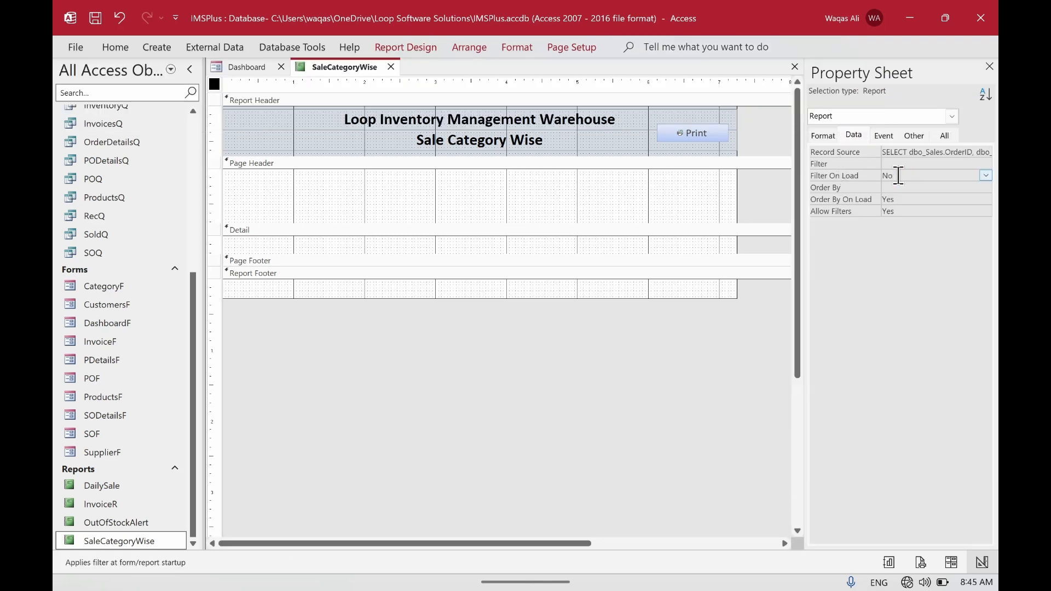
key("Up")
key("Up")
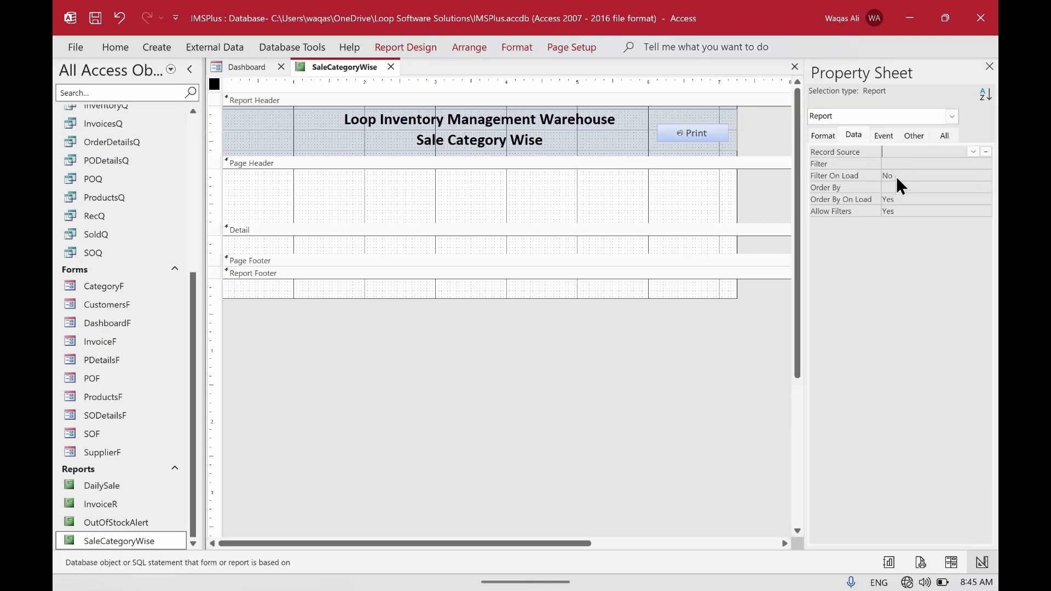
- Set the report's Caption property to "Sale Category"
left_click(823, 136)
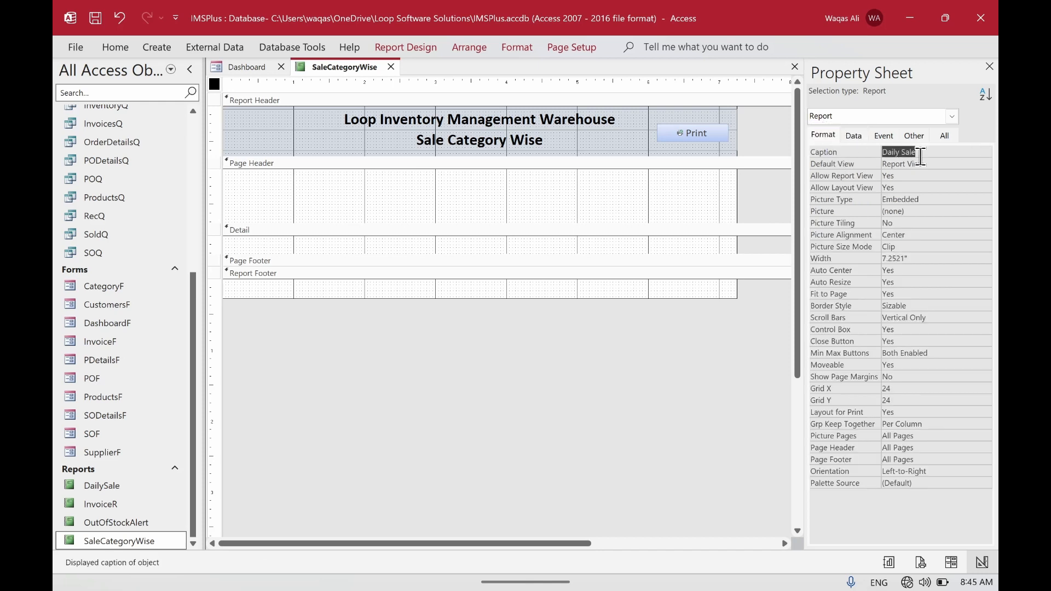
left_click(921, 155)
key("ctrl+BackSpace")
key("ctrl+BackSpace")
type("Sale Category")
key("Return")
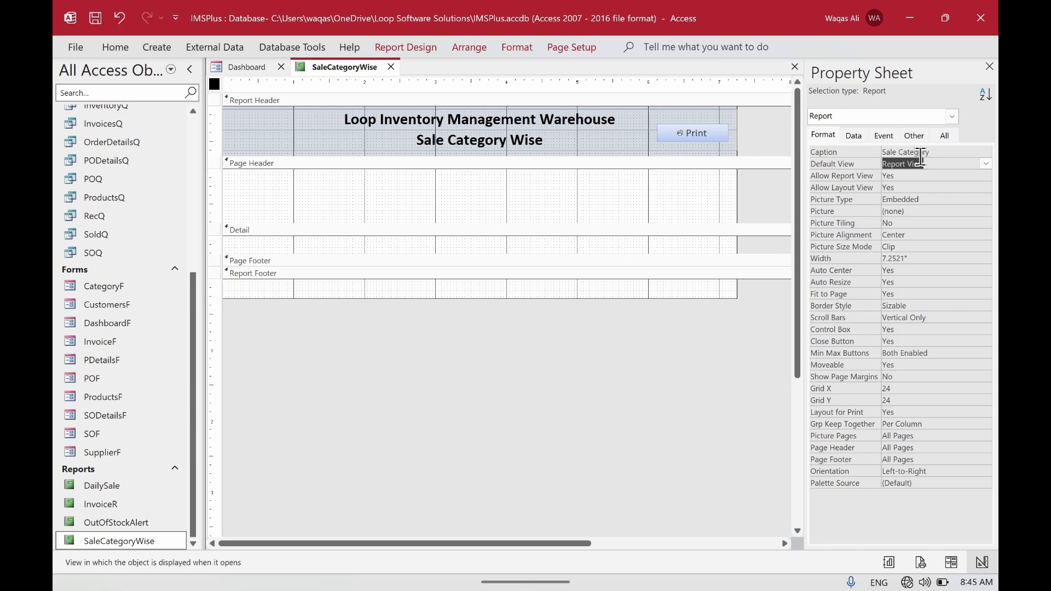
- Open the Query Builder for the report's Record Source and add the linked tables dbo_Sales, dbo_SalesDetails and dbo_Products
left_click(854, 136)
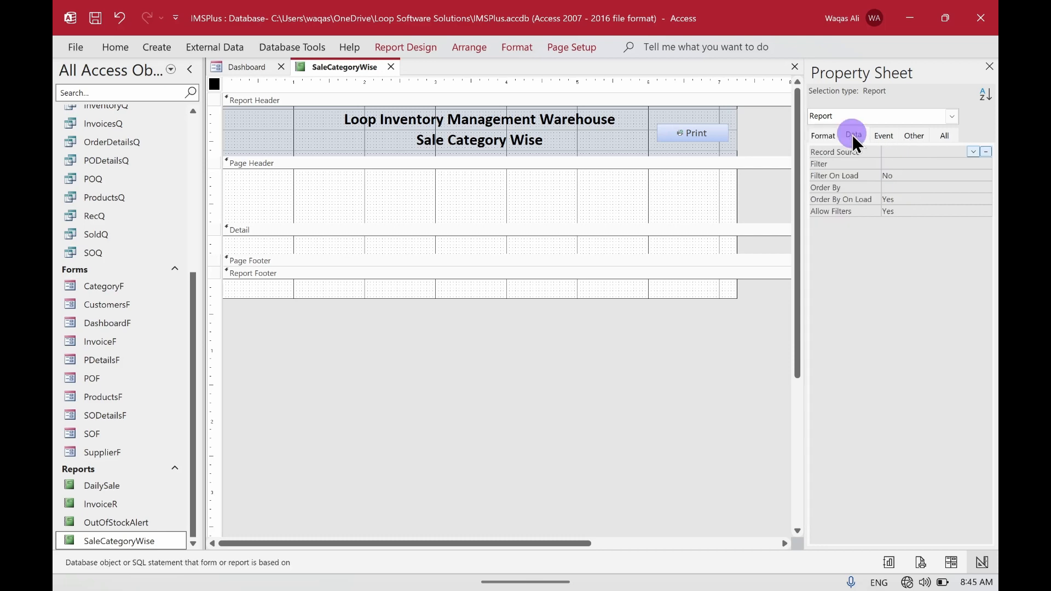
left_click(986, 152)
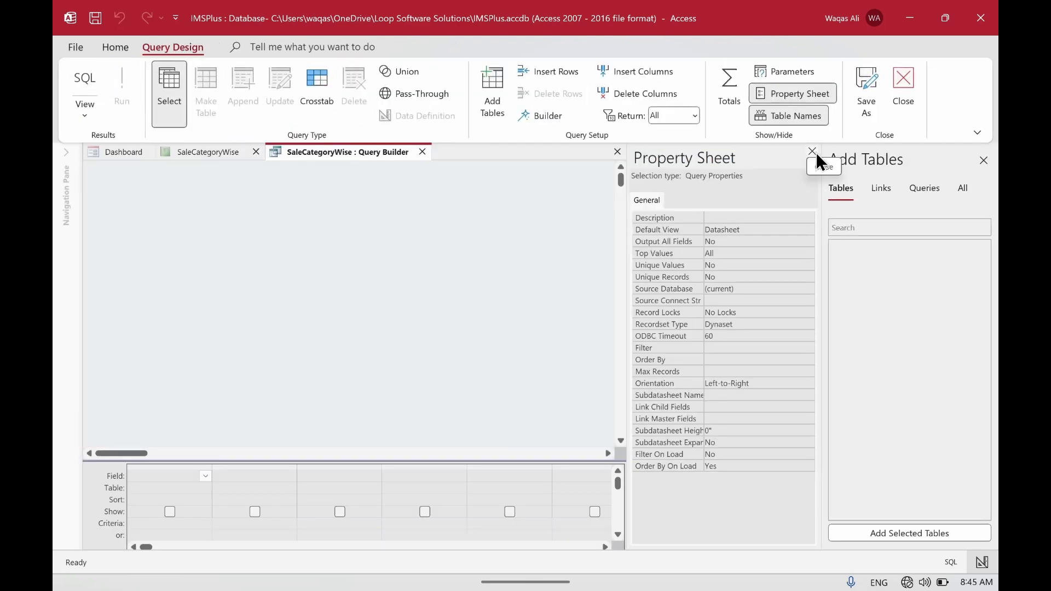
left_click(812, 152)
left_click(882, 189)
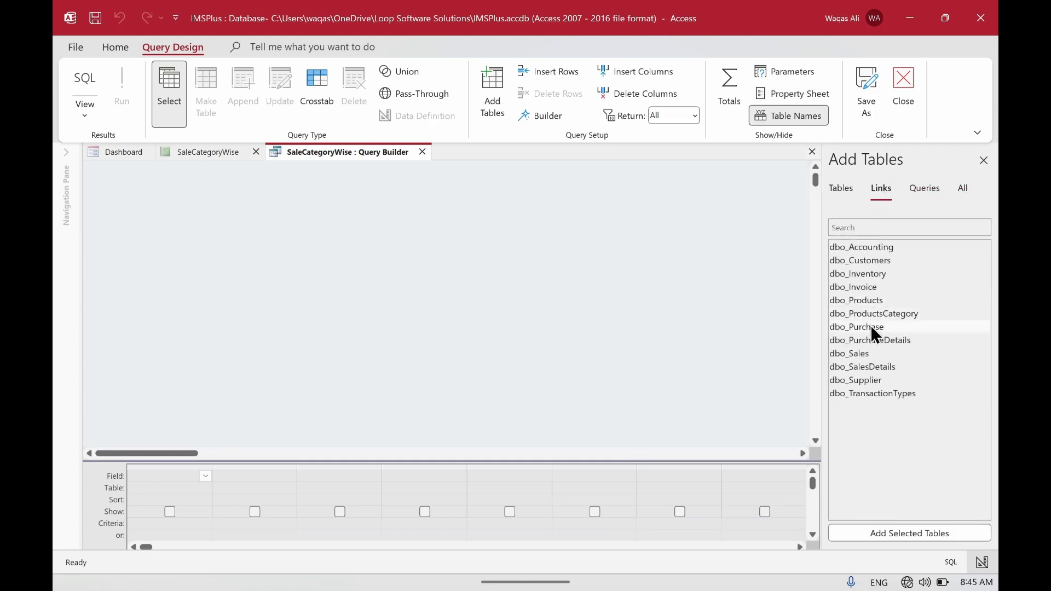
double_click(858, 353)
left_click(866, 367)
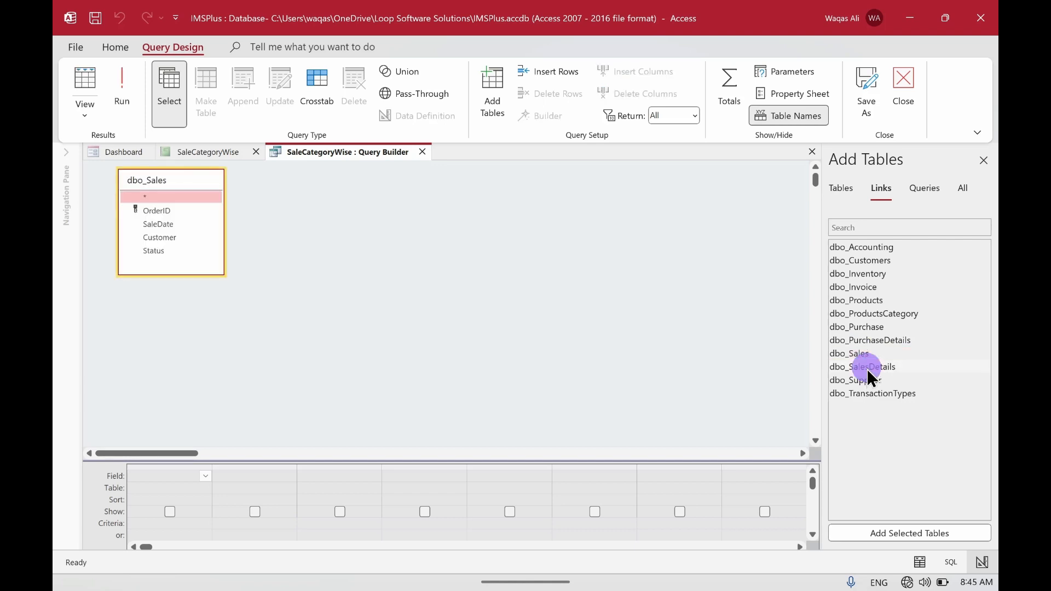
double_click(868, 369)
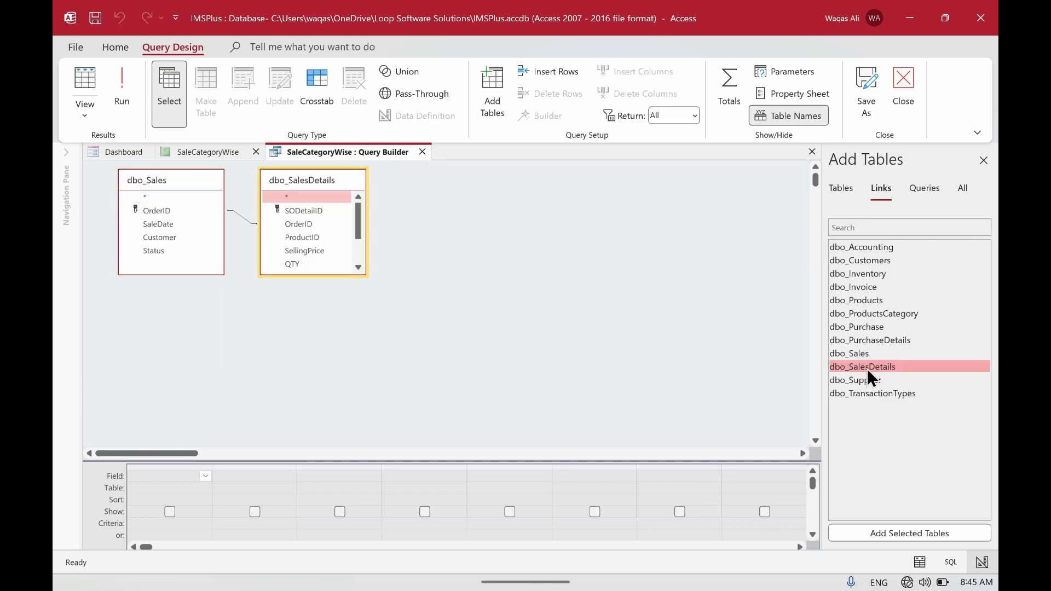
double_click(865, 300)
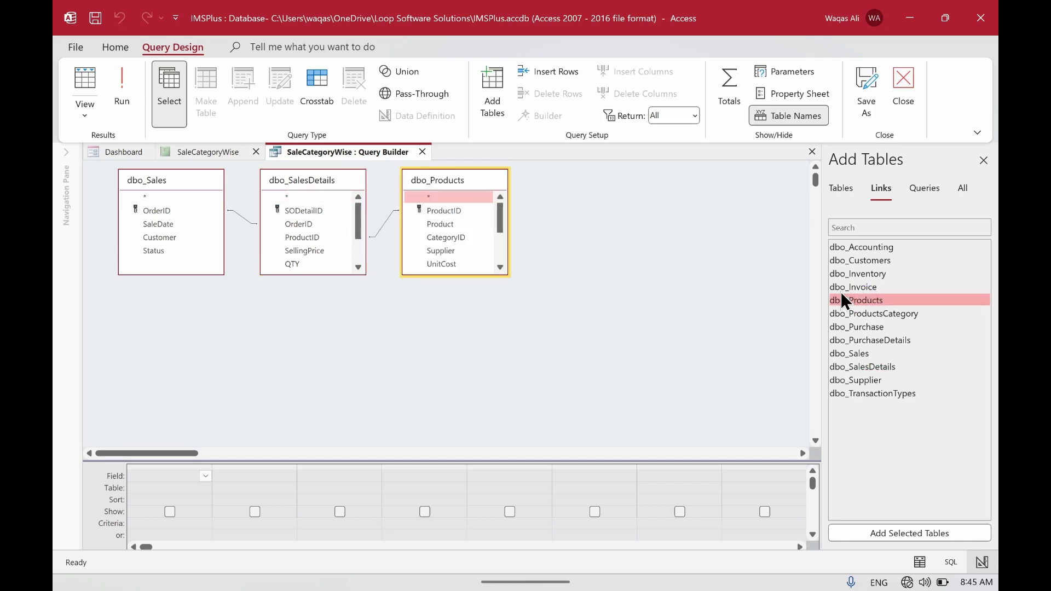
- Enlarge the dbo_SalesDetails field list to show all its fields and add the linked table dbo_ProductsCategory to the query
left_click(327, 273)
left_click_drag(328, 275, 318, 326)
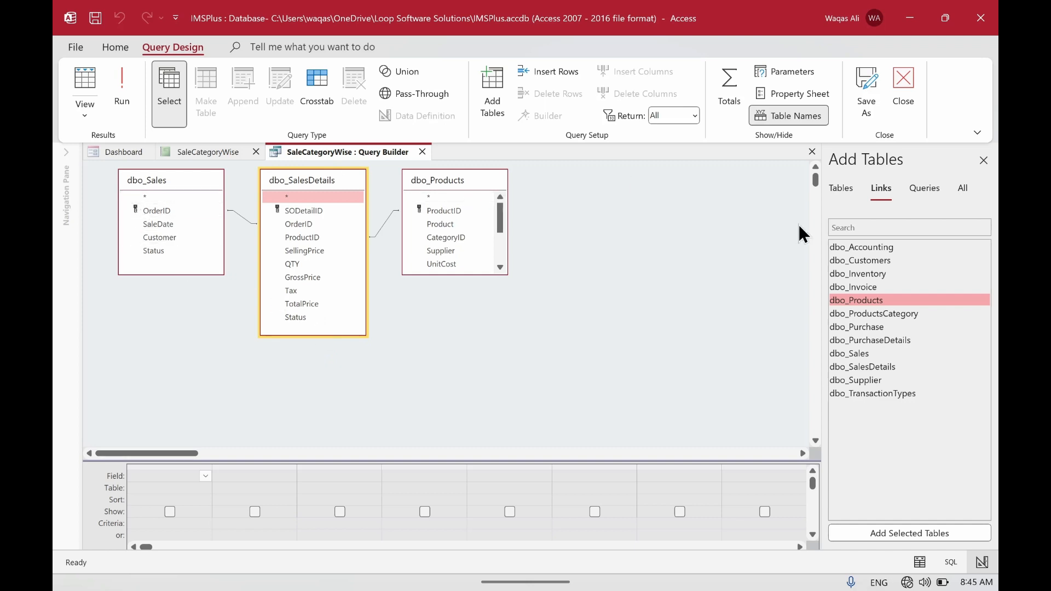
double_click(882, 315)
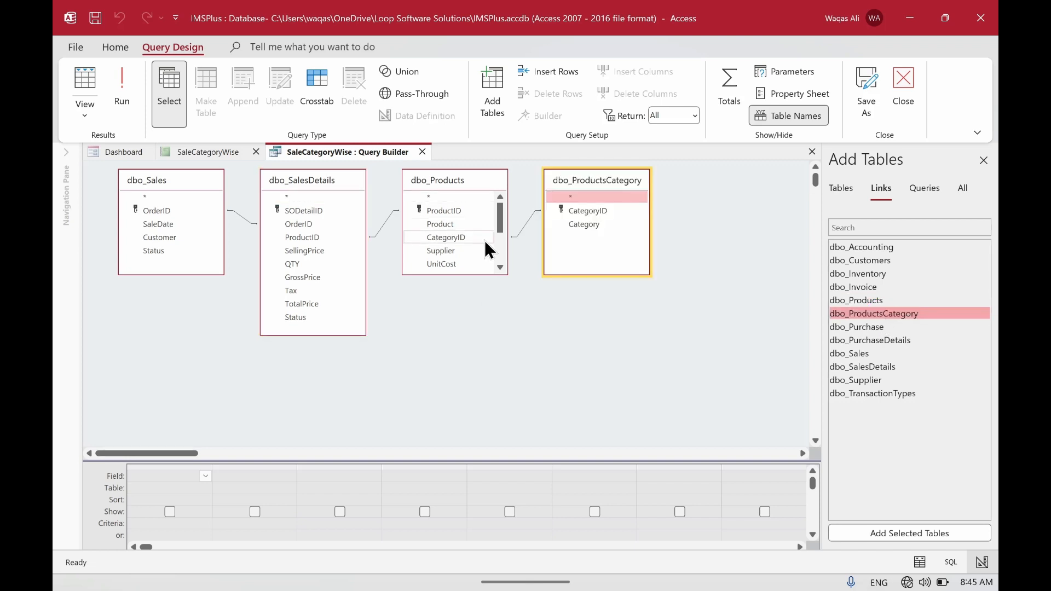
- Add the CategoryID and Category fields from dbo_ProductsCategory to the query grid
double_click(586, 209)
left_click(580, 222)
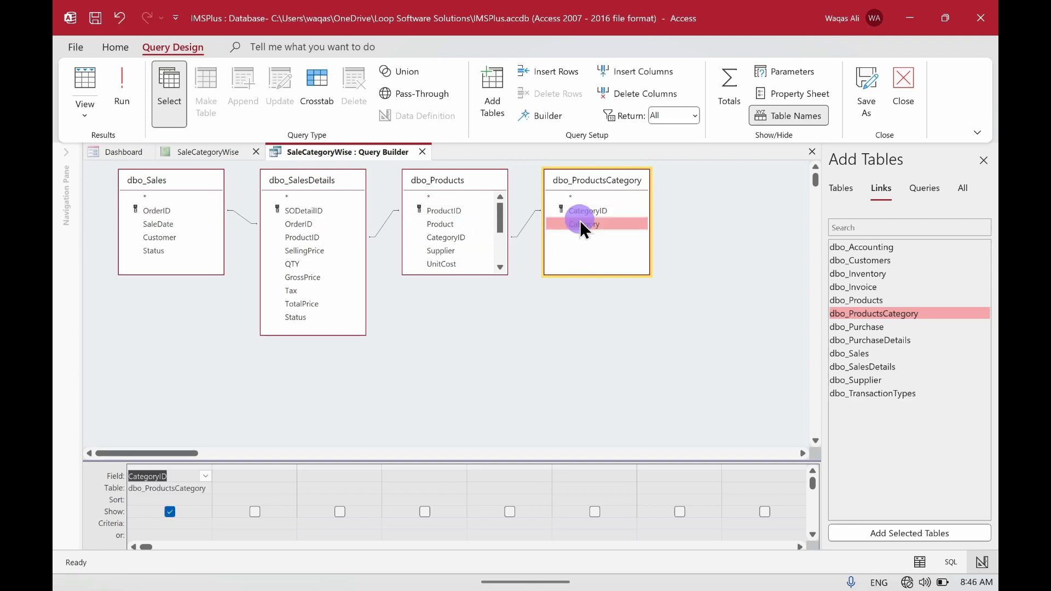
double_click(580, 223)
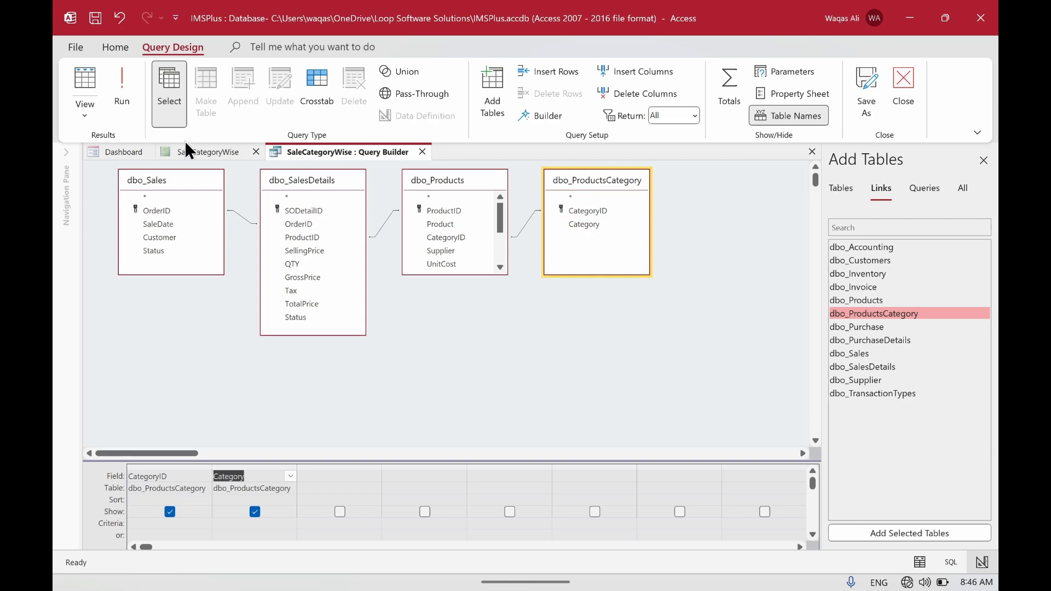
- Run the query to check the category records, and return to Design View
left_click(127, 114)
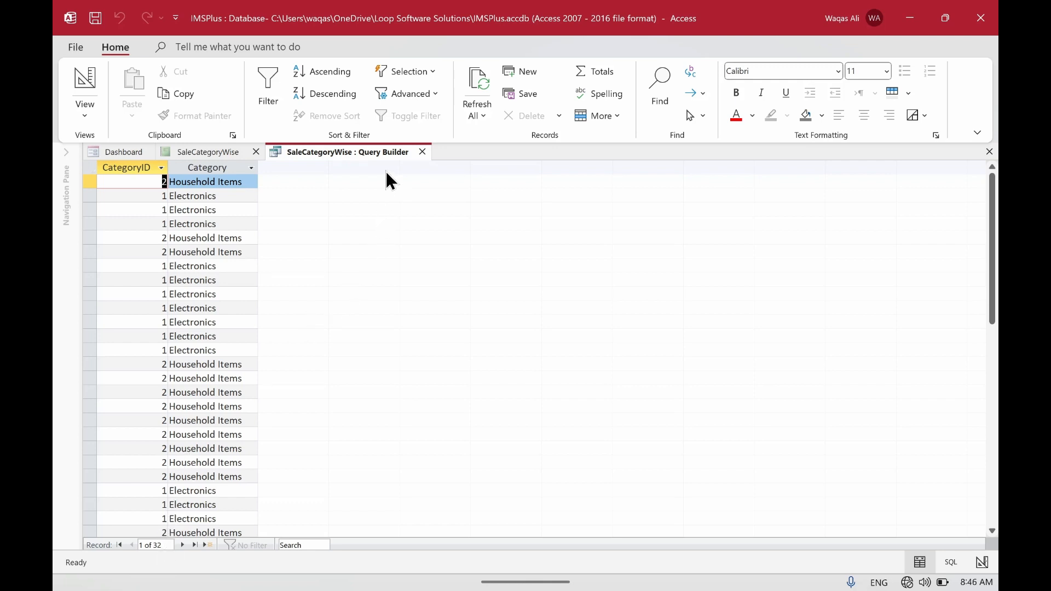
right_click(343, 151)
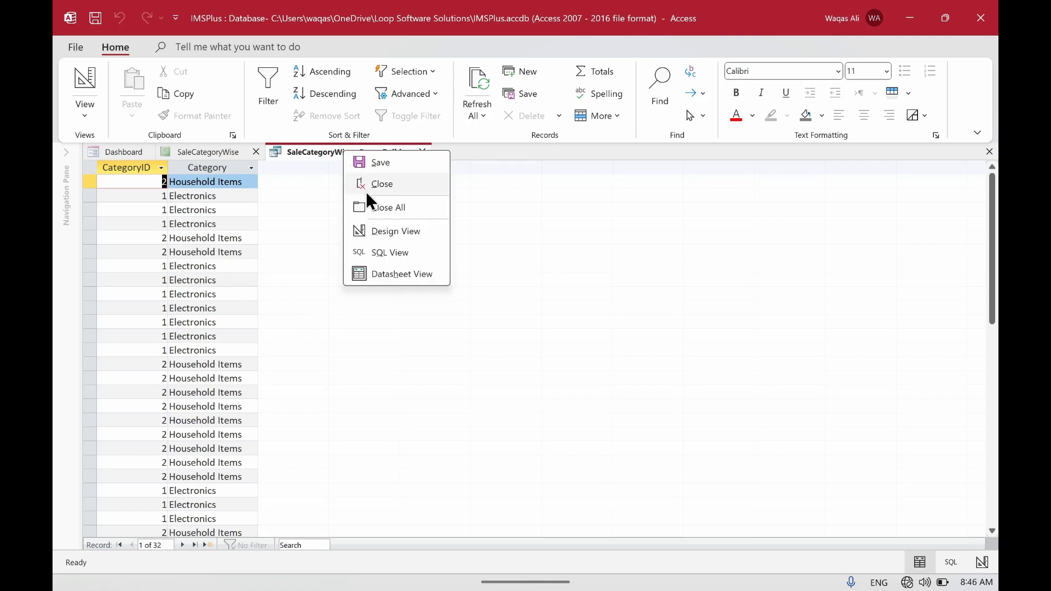
left_click(386, 231)
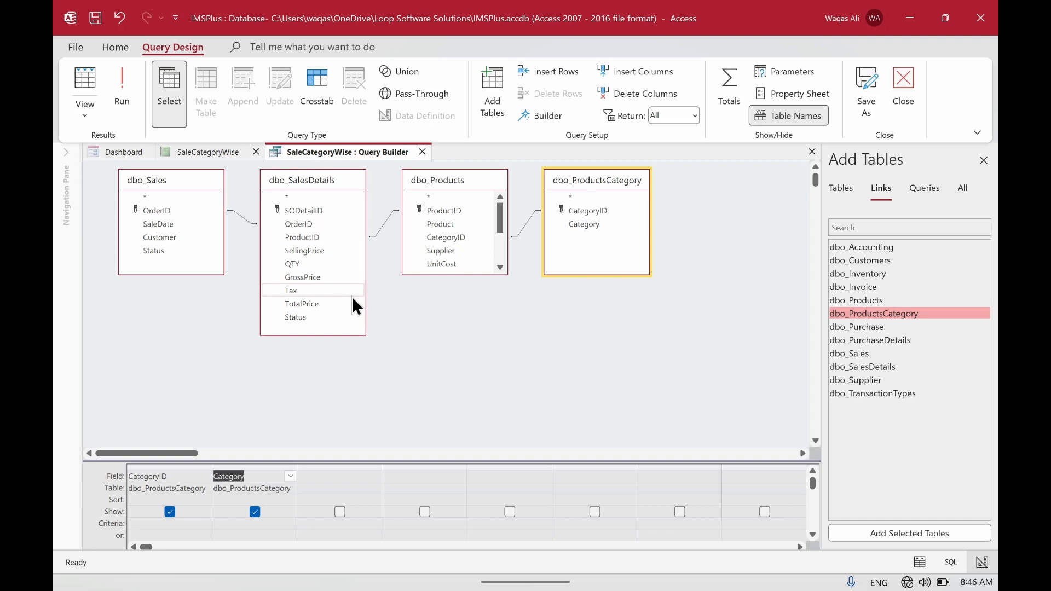
- Add the SaleDate field from dbo_Sales to the query grid, run the query to check it, and return to Design View
double_click(159, 224)
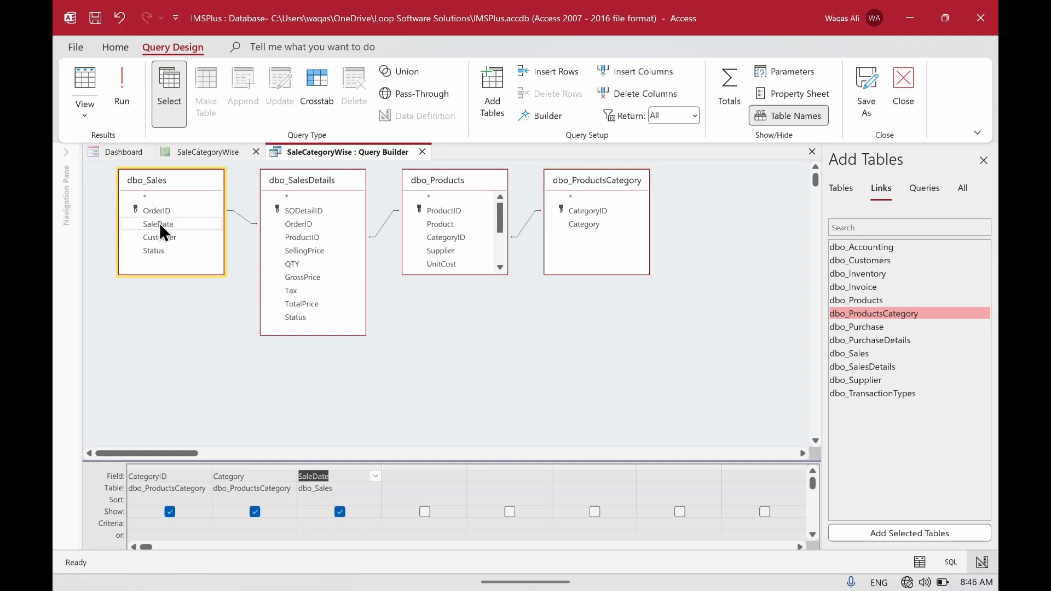
left_click(127, 90)
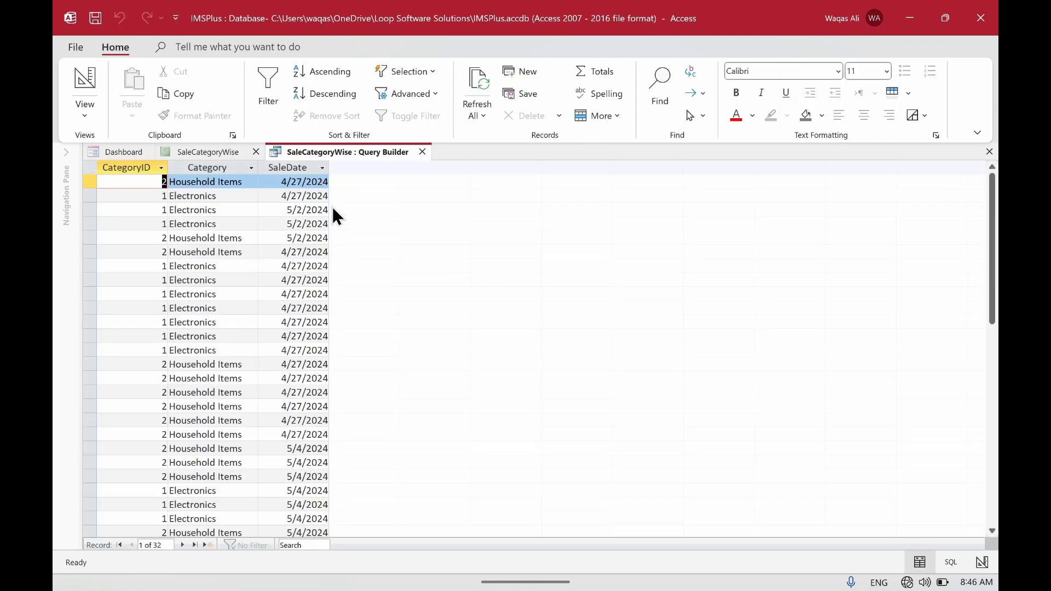
right_click(341, 154)
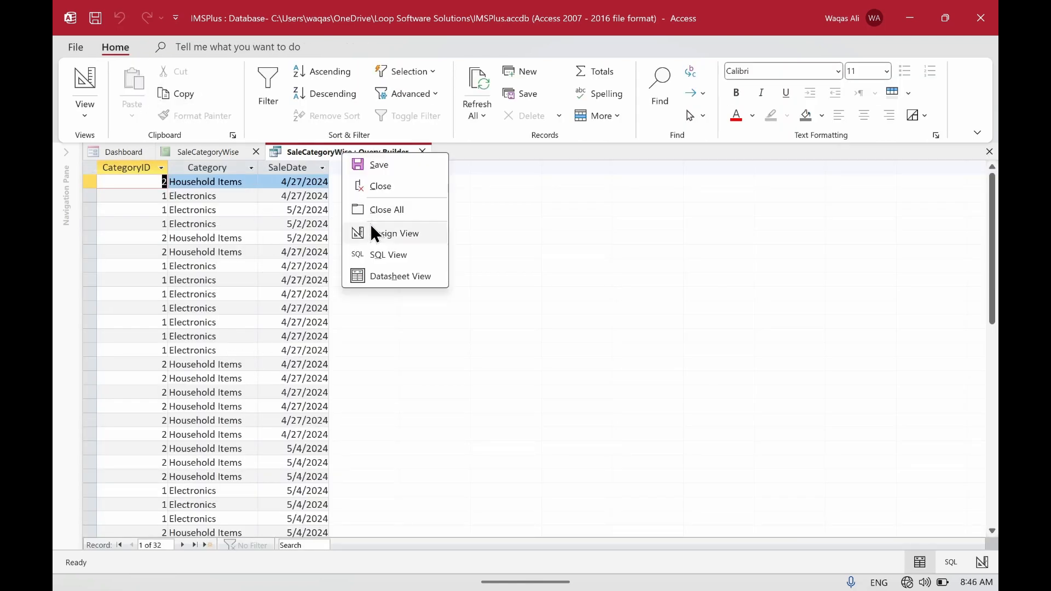
left_click(370, 225)
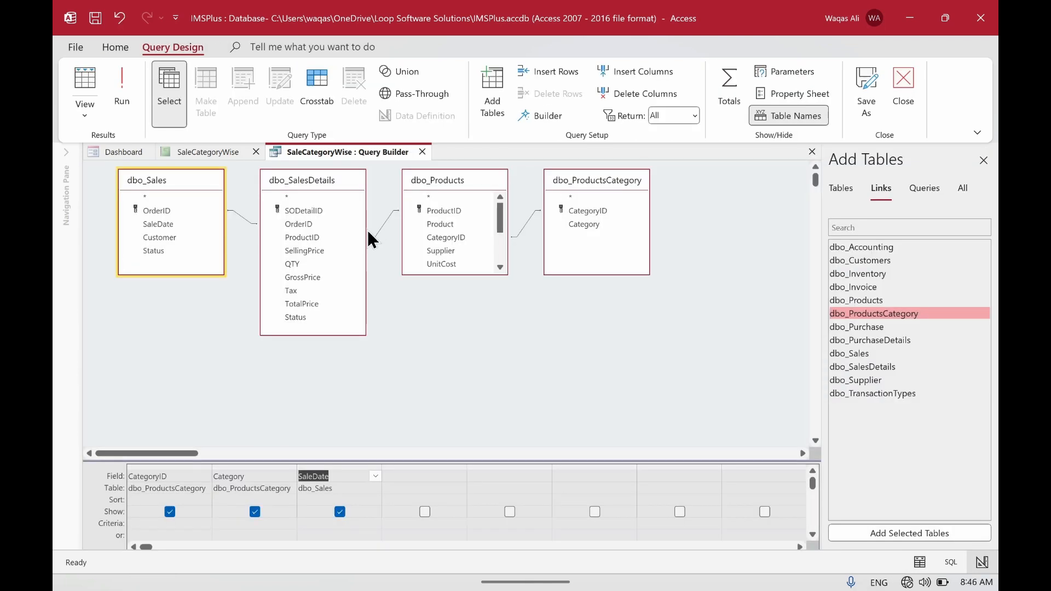
- Add the QTY, GrossPrice, Tax and TotalPrice fields from dbo_SalesDetails to the query grid
double_click(303, 262)
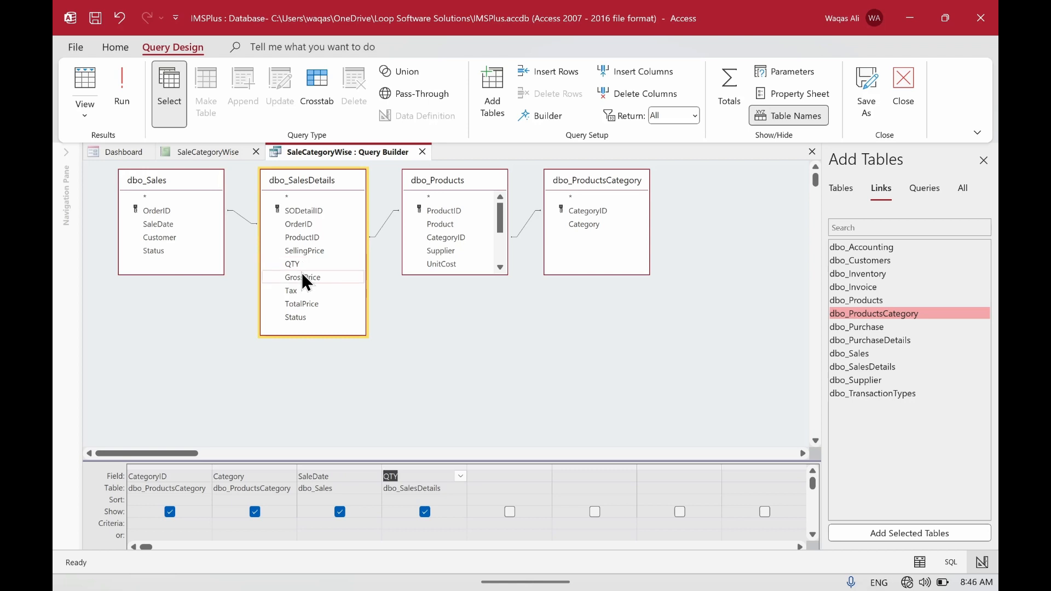
double_click(302, 277)
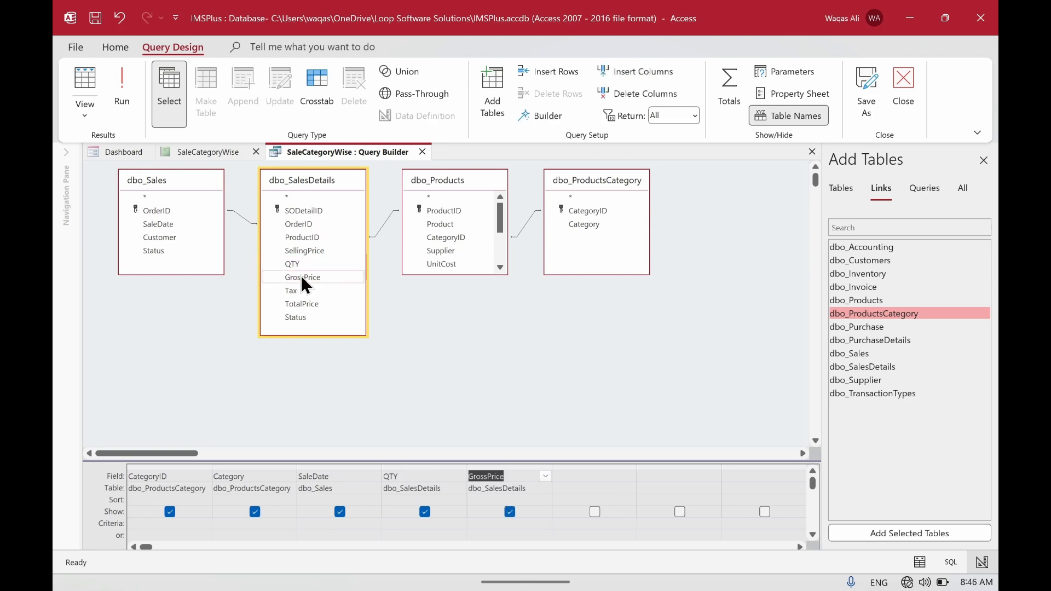
left_click(292, 290)
double_click(290, 290)
double_click(294, 302)
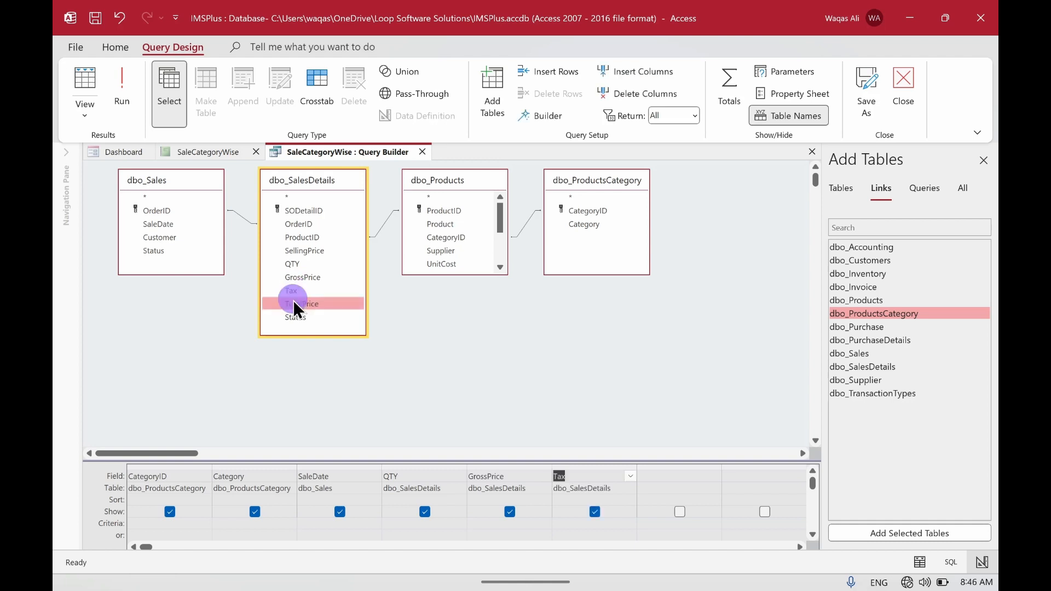
- Run the query to check the quantity and price columns, and return to Design View
left_click(120, 79)
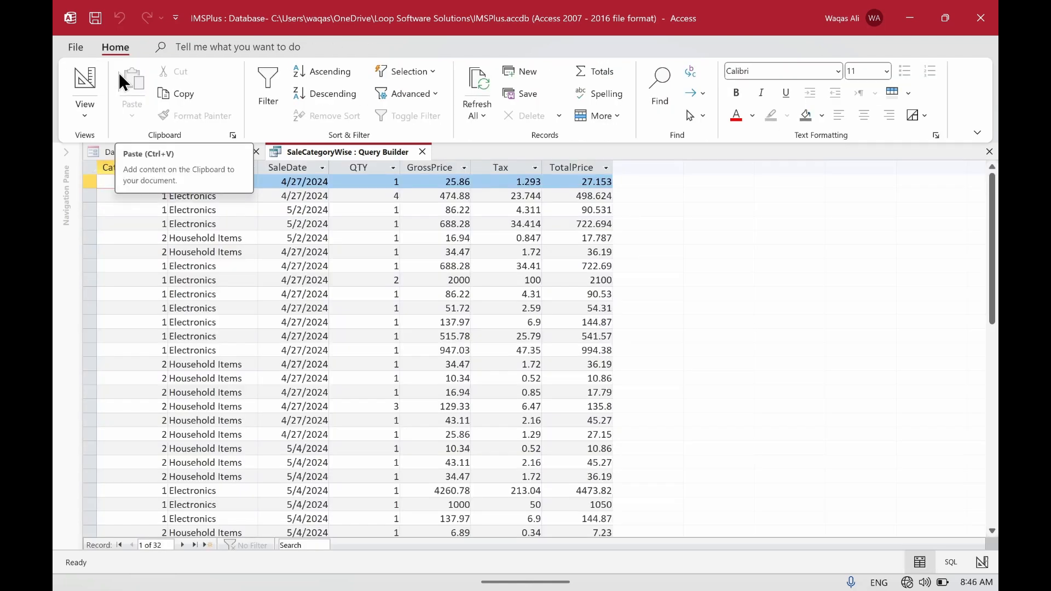
right_click(345, 152)
left_click(382, 222)
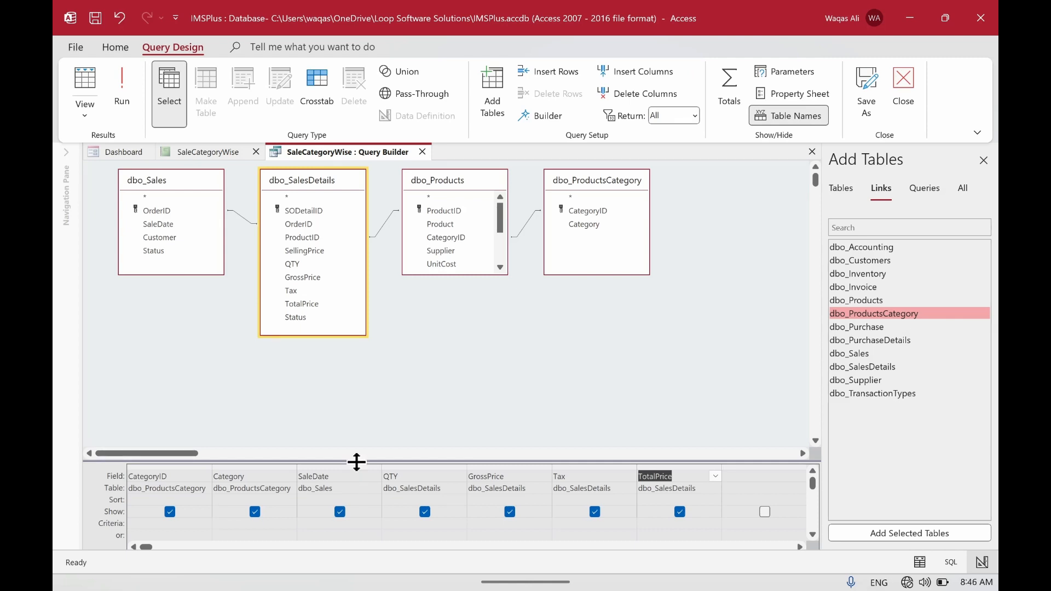
- Enlarge the query grid, turn on totals, and set QTY, GrossPrice, Tax and TotalPrice to Sum
left_click_drag(356, 461, 363, 420)
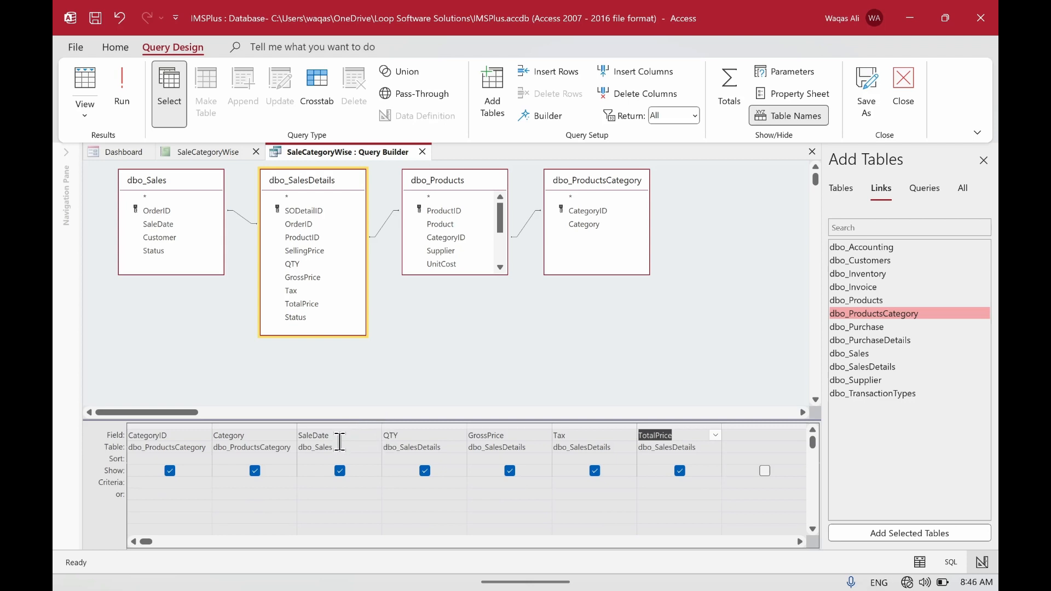
left_click(721, 91)
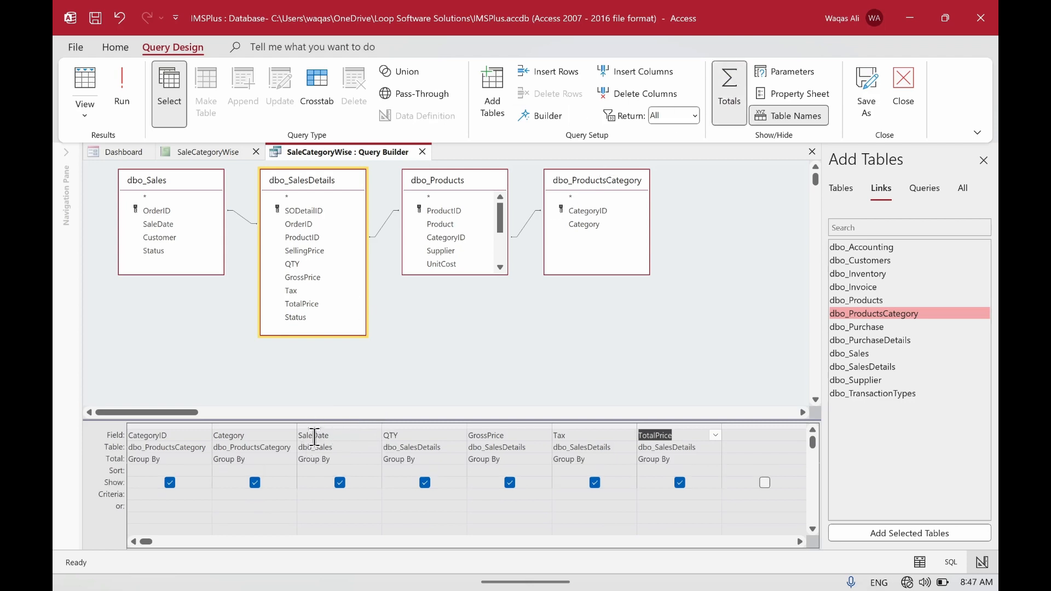
left_click(418, 463)
type("Sum")
key("Tab")
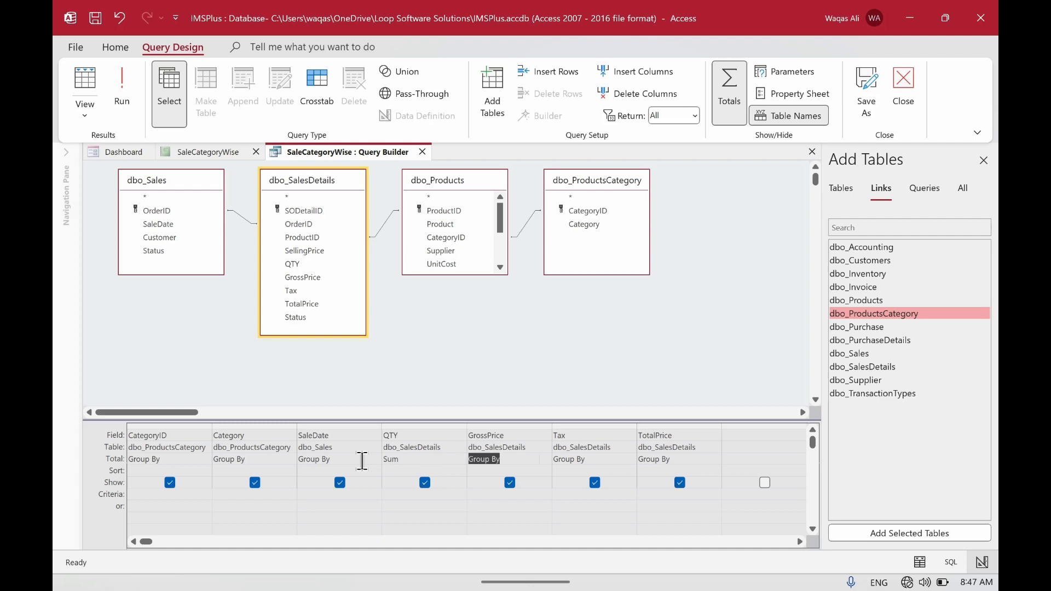
type("Sum")
key("Tab")
type("Sum")
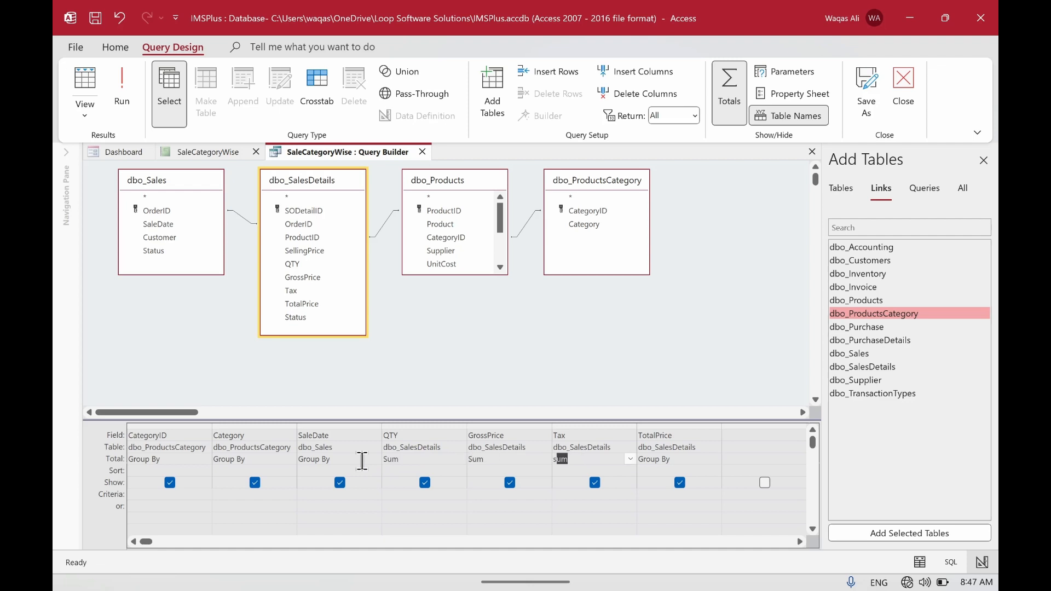
key("Tab")
type("sum")
key("Tab")
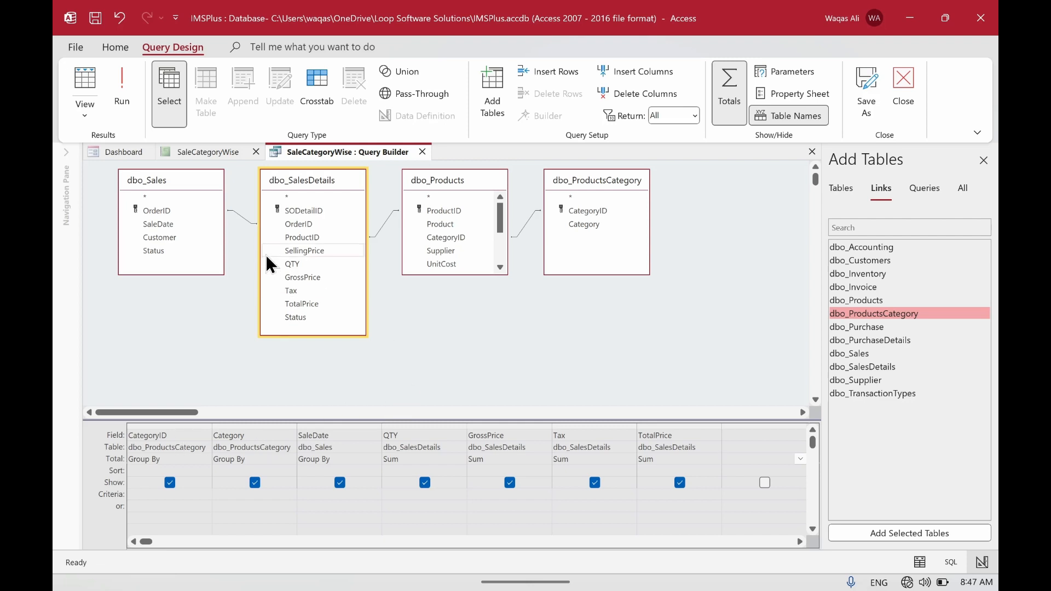
- Run the totals query and examine the summed records for each category and sale date
left_click(130, 94)
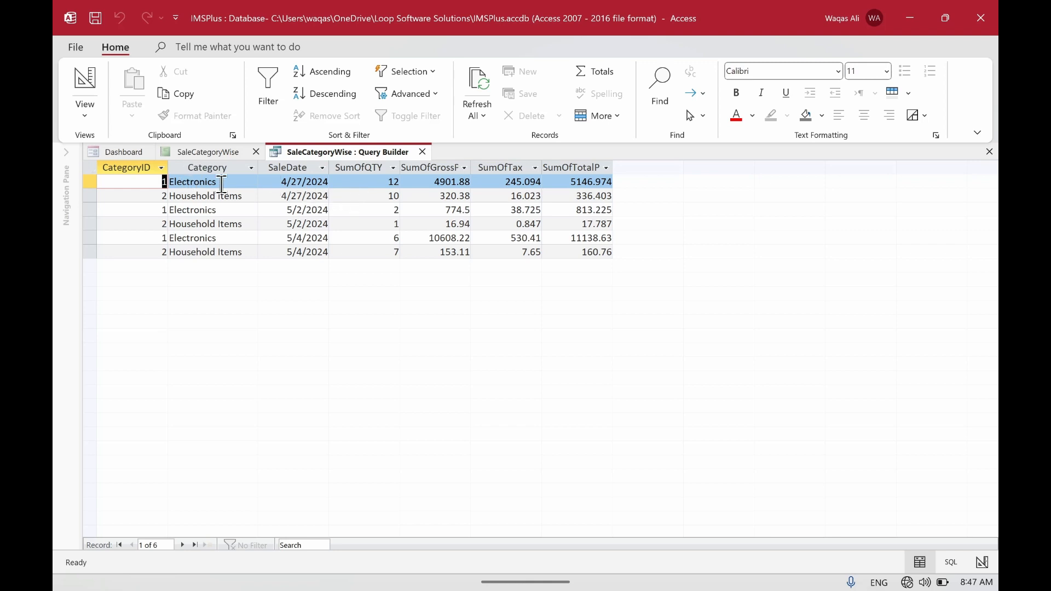
left_click(244, 183)
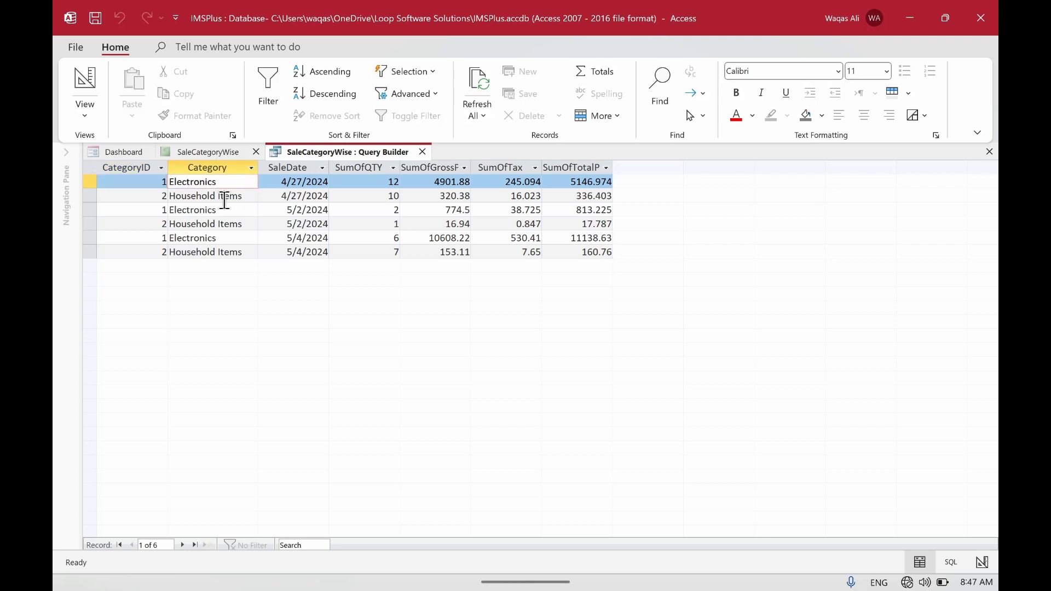
left_click(225, 198)
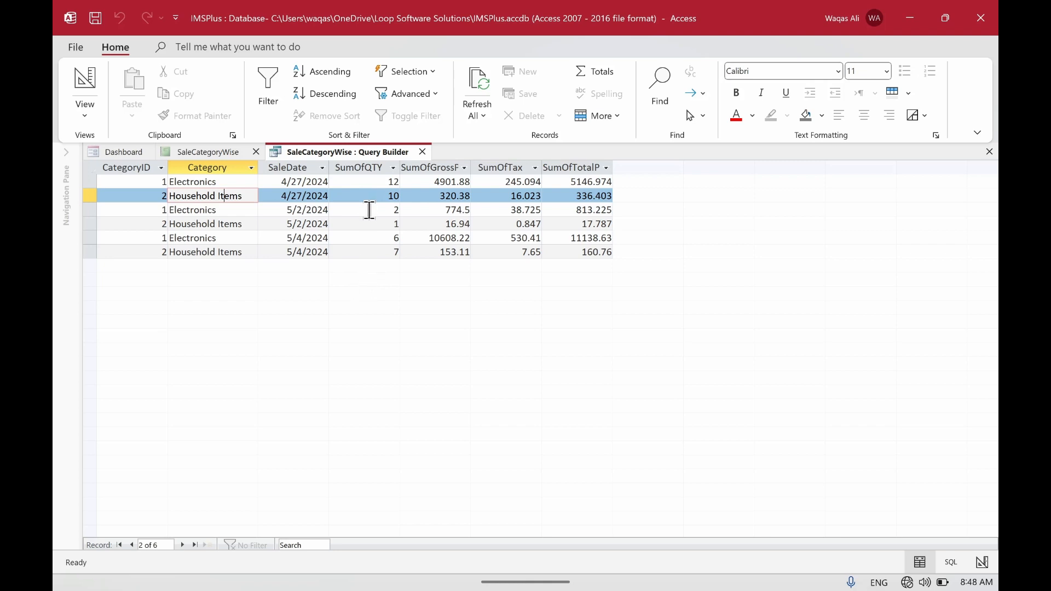
- Save the record source query and close the Query Builder
left_click(360, 147)
right_click(360, 146)
left_click(375, 154)
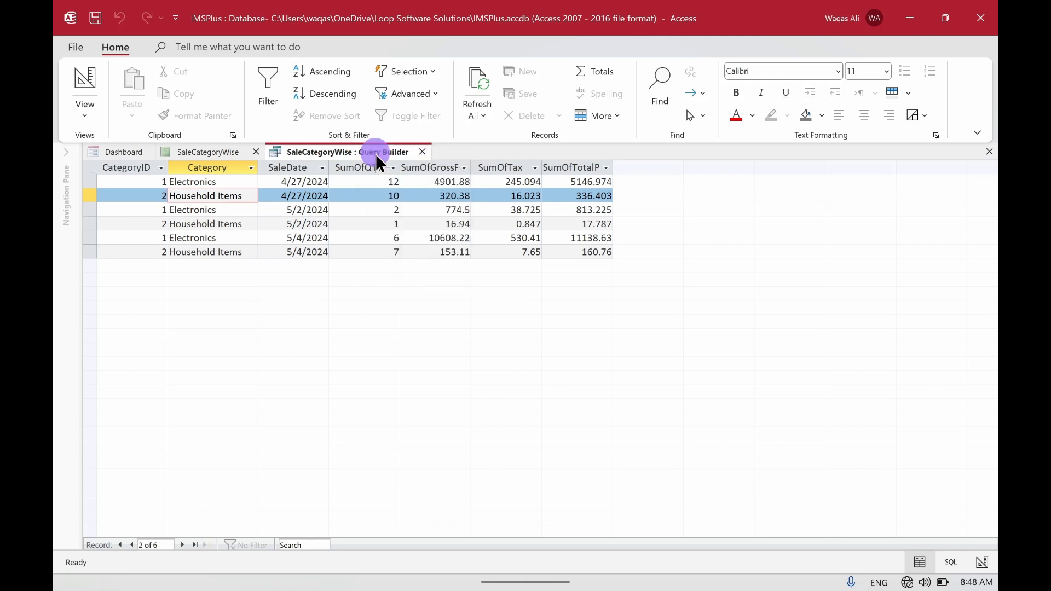
right_click(376, 153)
left_click(387, 166)
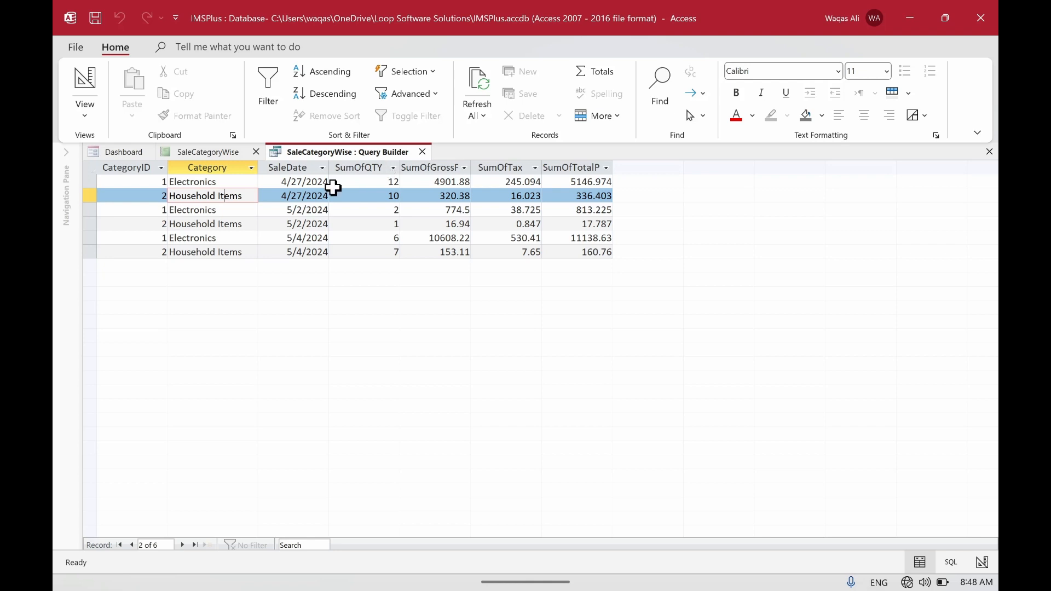
left_click(423, 154)
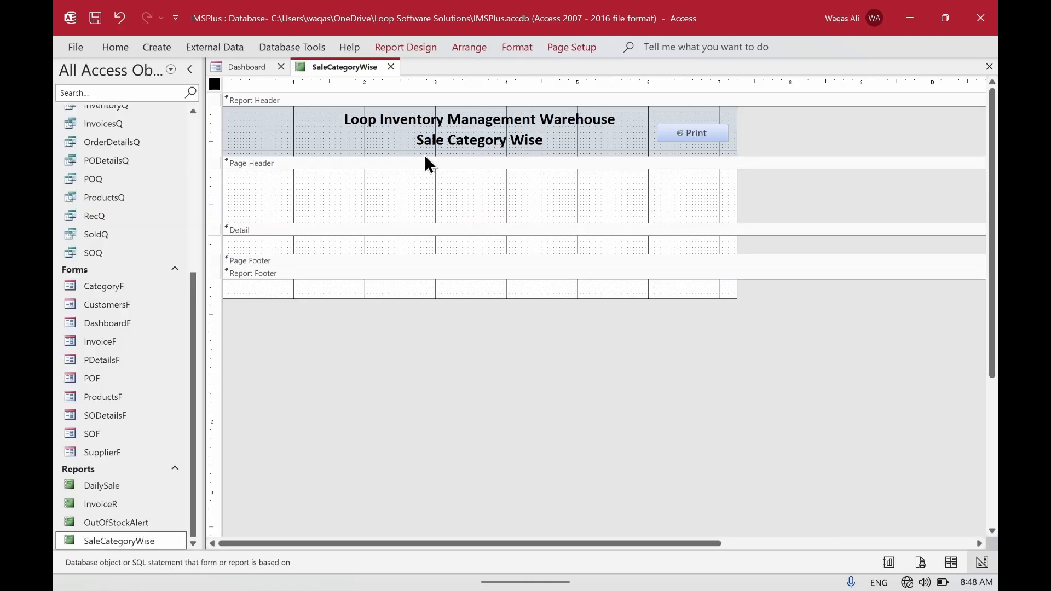
- Display the report's available fields and select all of them from CategoryID to SumOfTotalPrice
left_click(427, 48)
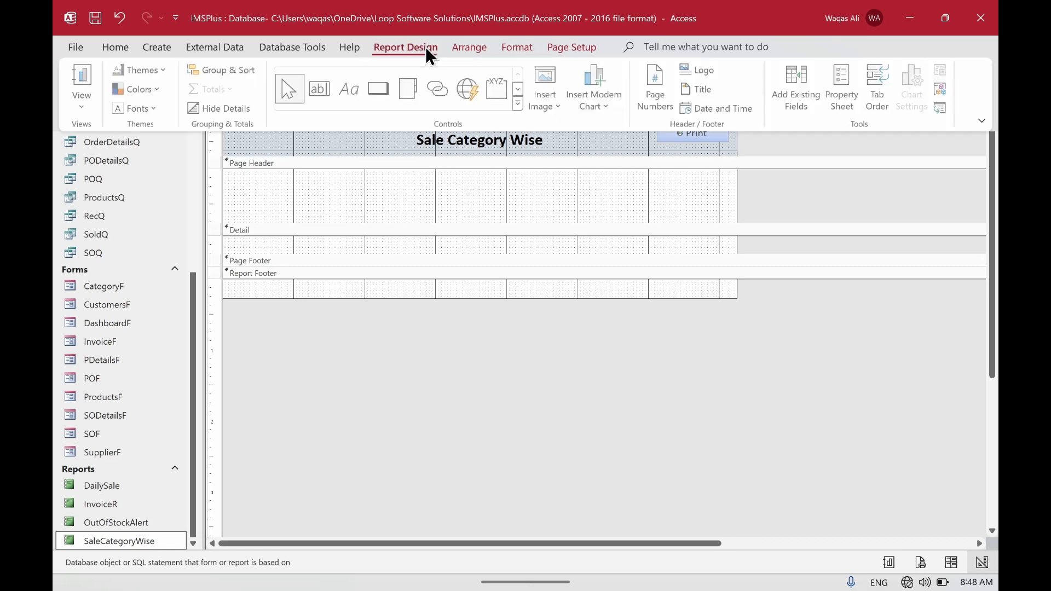
left_click(818, 94)
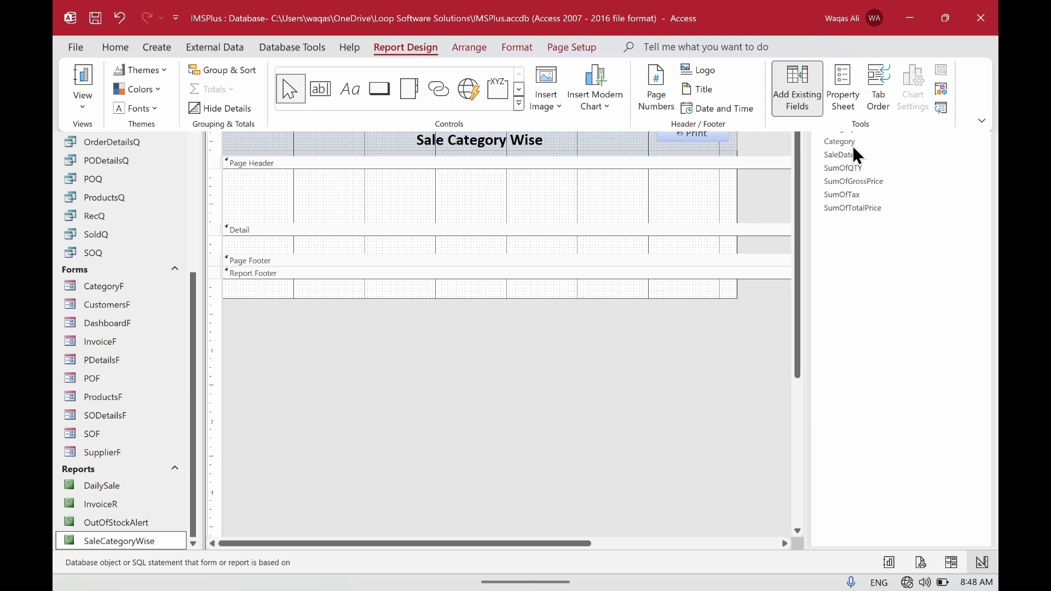
left_click(852, 145)
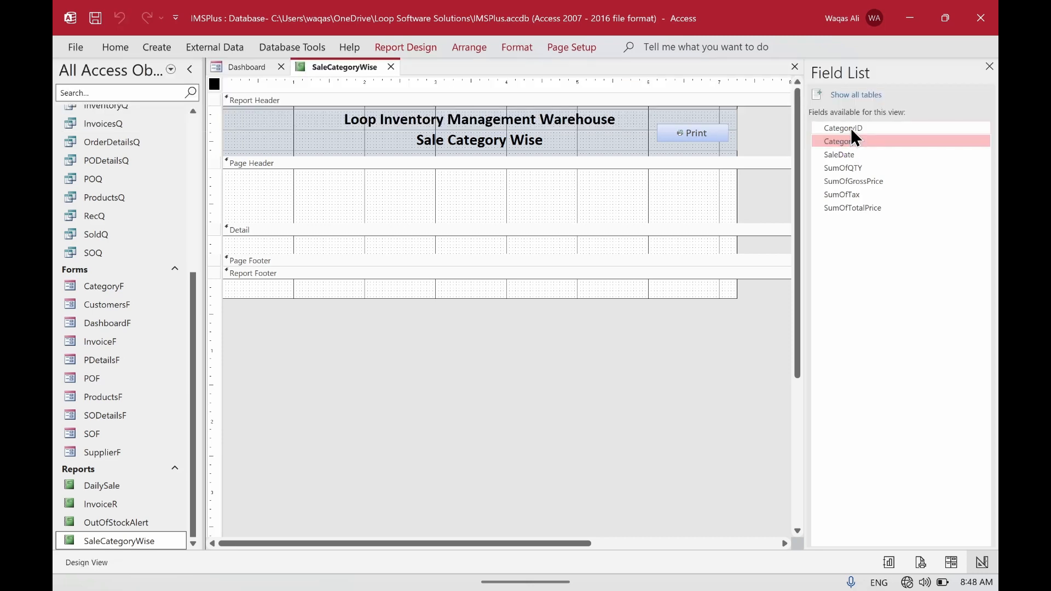
left_click(851, 129)
key("shift+Down")
key("shift+Down")
key("shift+Down")
key("shift+Down")
key("shift+Down")
key("shift+Down")
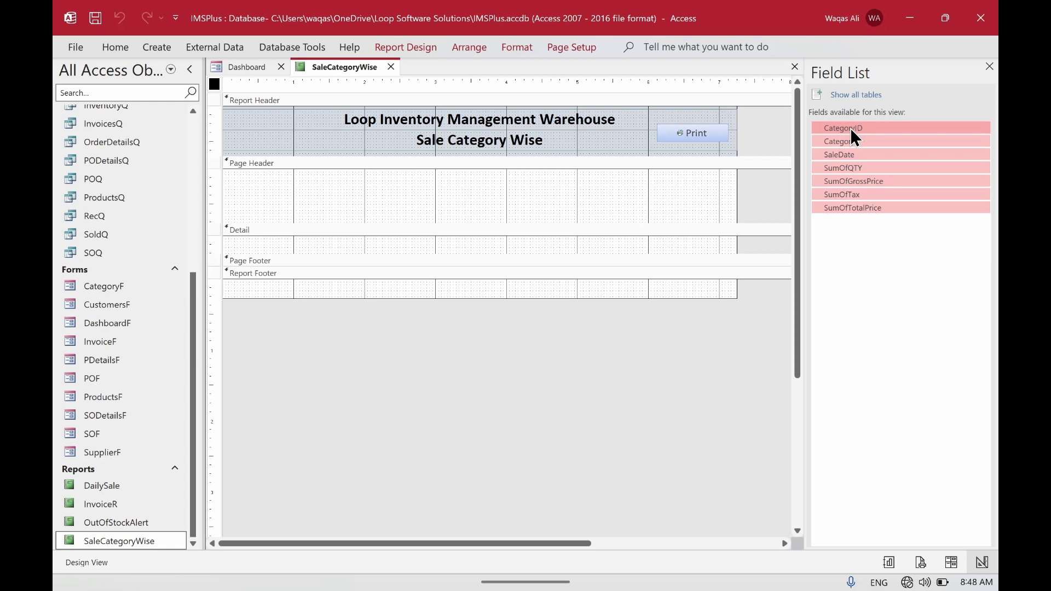
left_click_drag(843, 127, 462, 247)
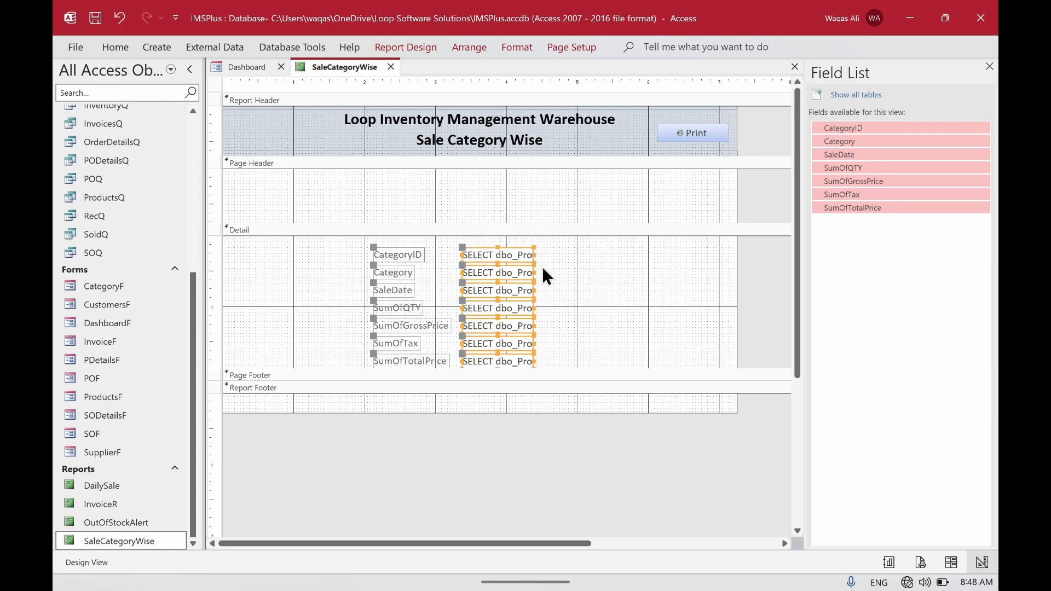
left_click_drag(554, 255, 332, 363)
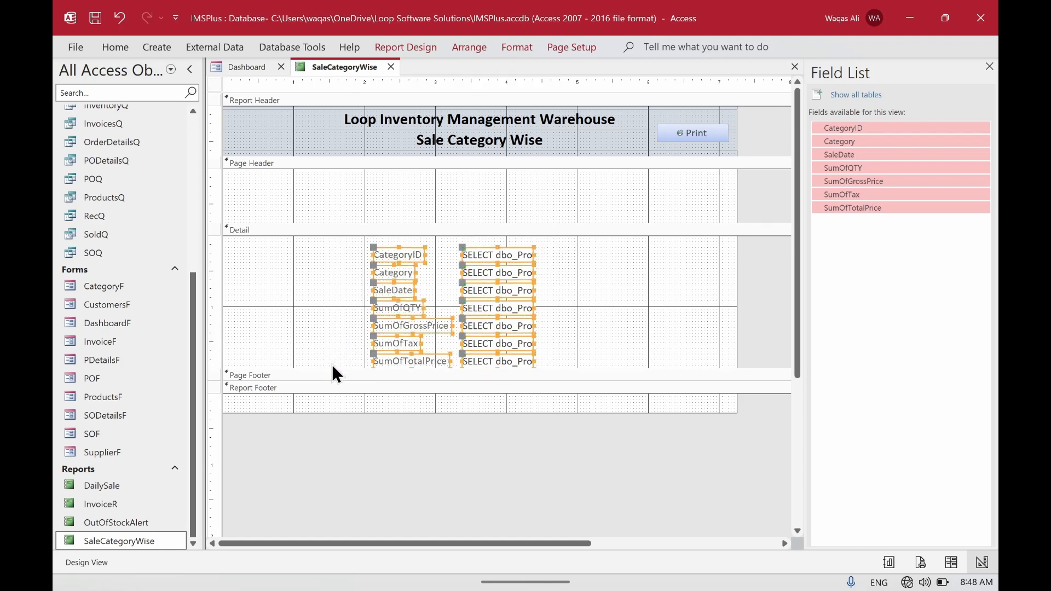
key("Delete")
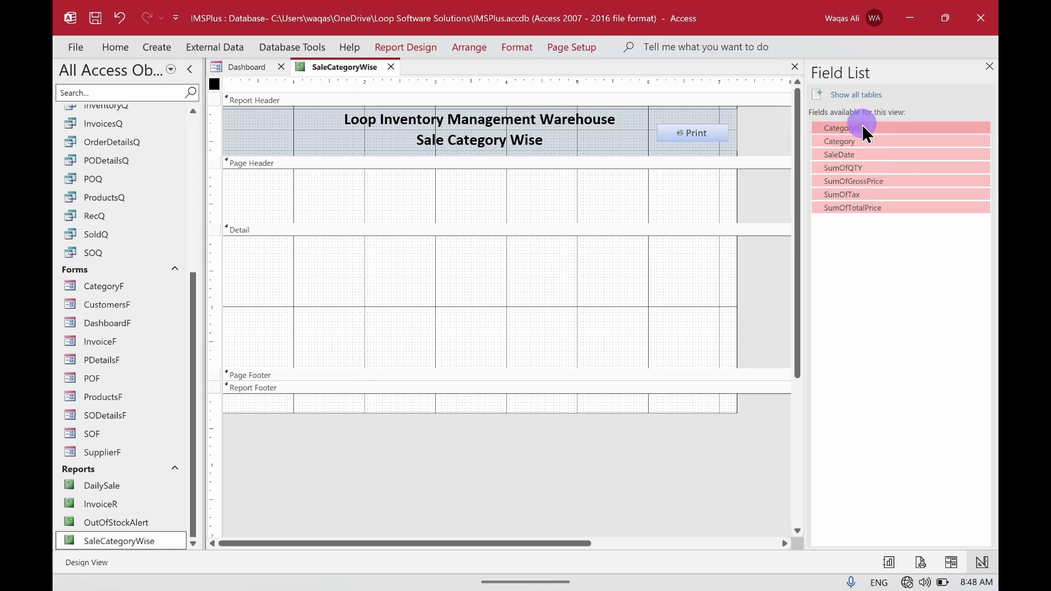
- Place all the selected fields in the report's Detail section and set the font color of their labels and text boxes to black
left_click_drag(864, 129, 431, 272)
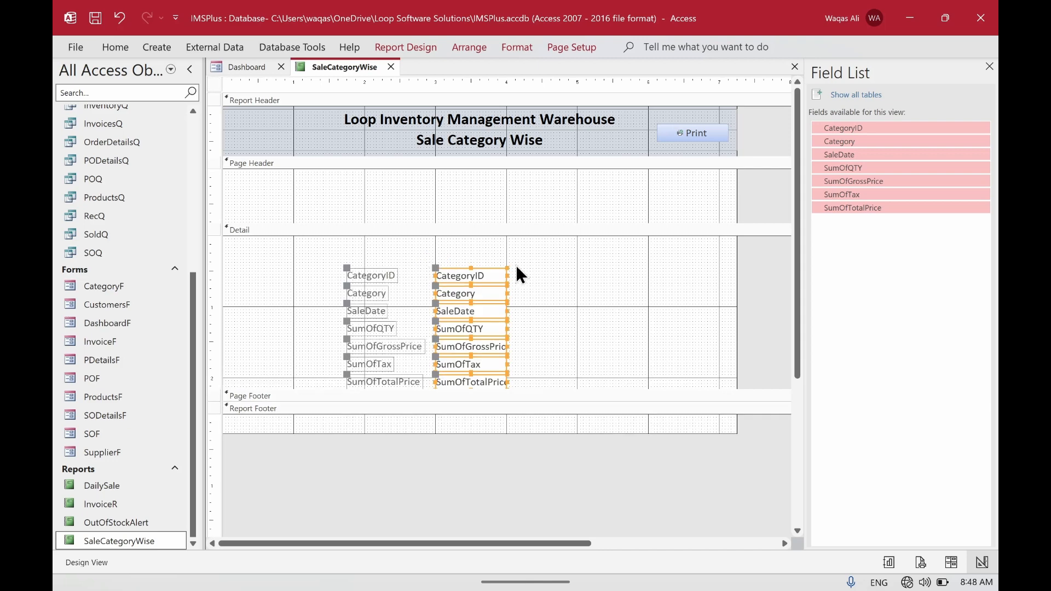
left_click(115, 47)
left_click(717, 107)
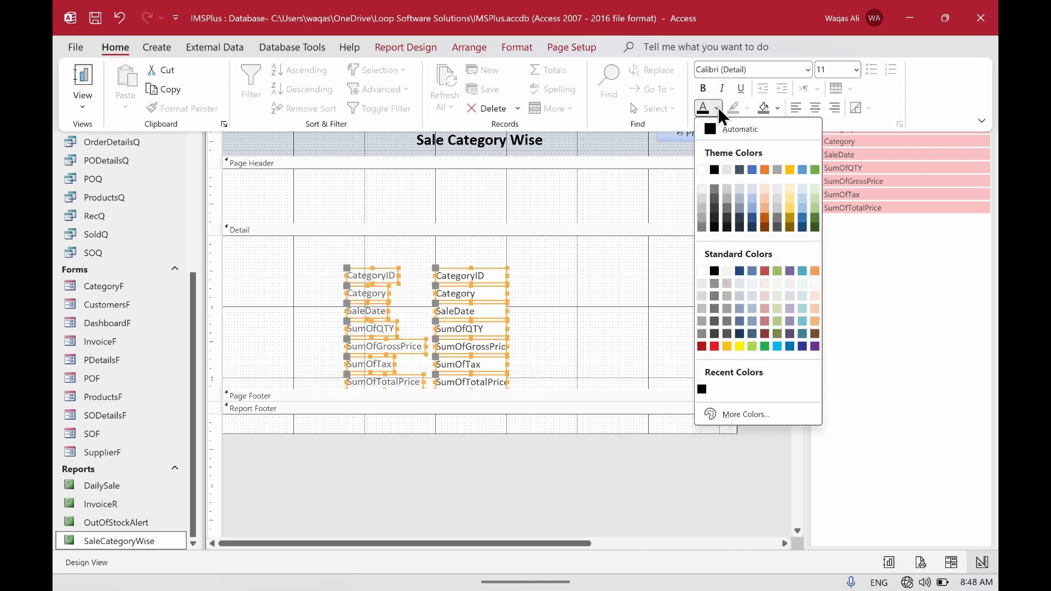
left_click(716, 170)
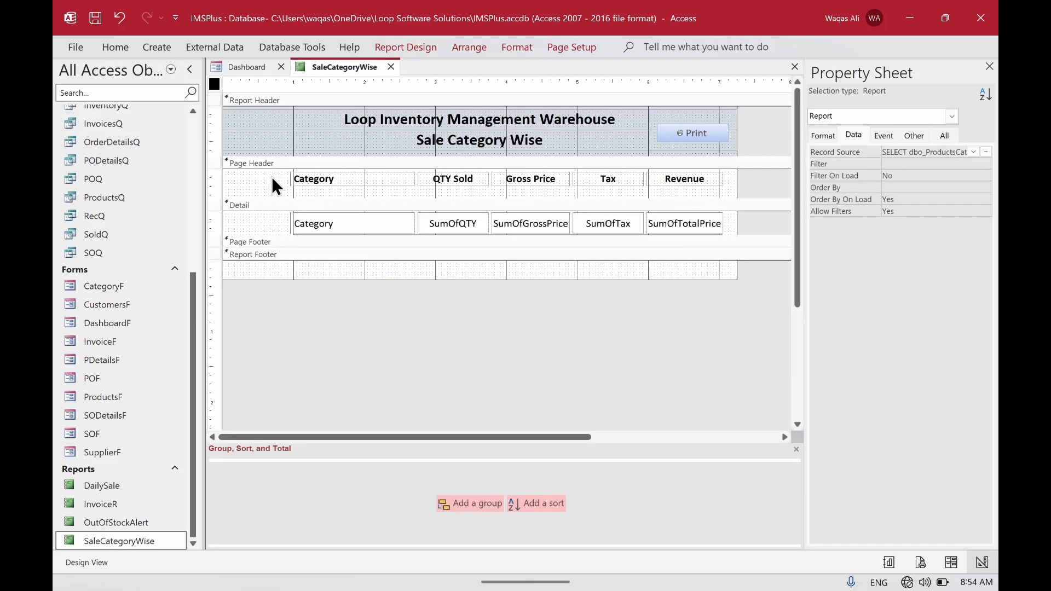
- Group the report on CategoryID and increase the height of the CategoryID Header section
left_click(272, 176)
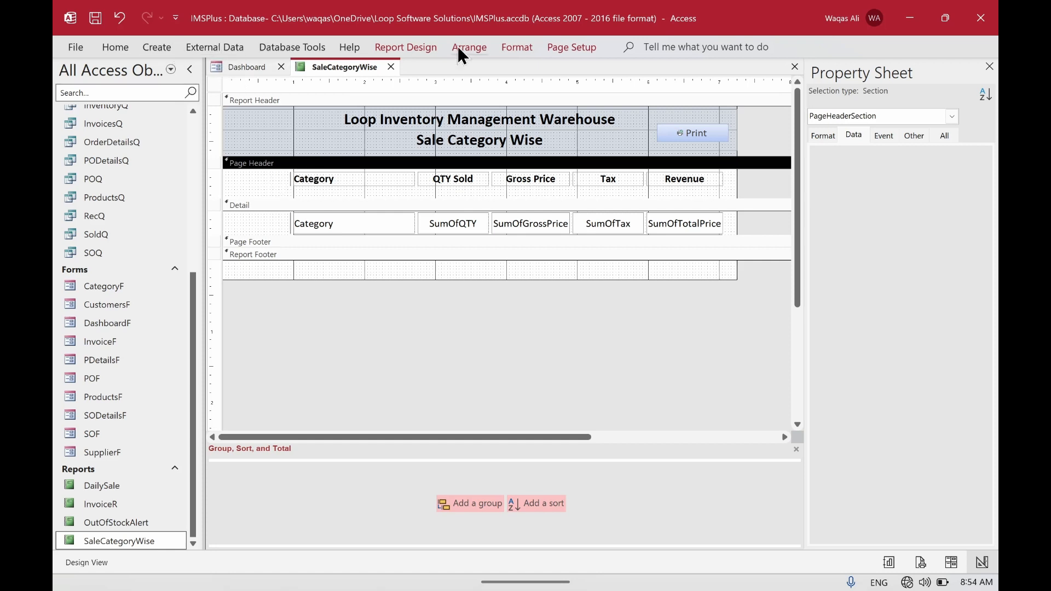
left_click(405, 47)
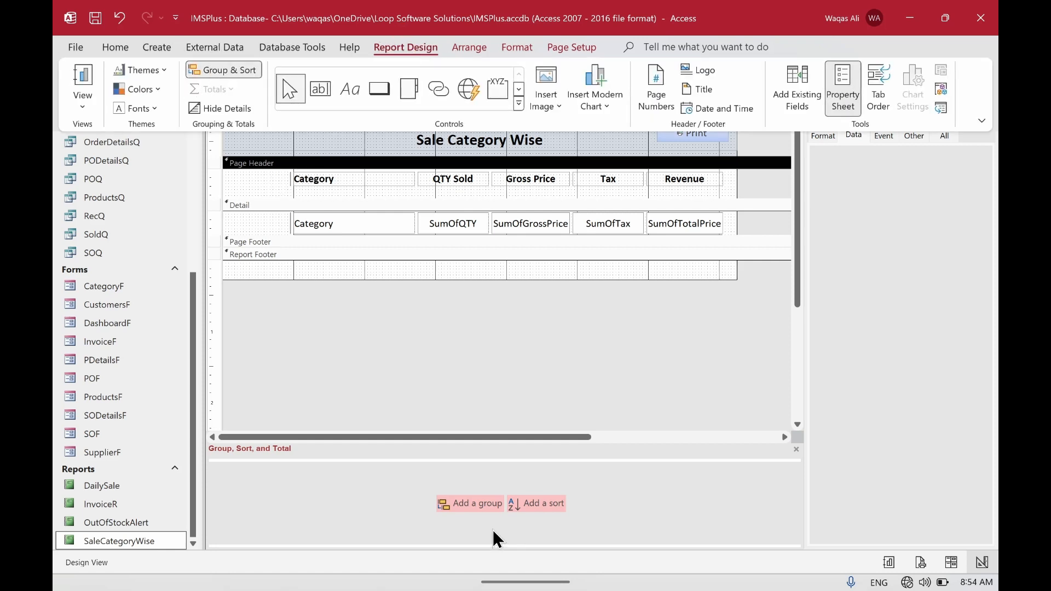
left_click(473, 508)
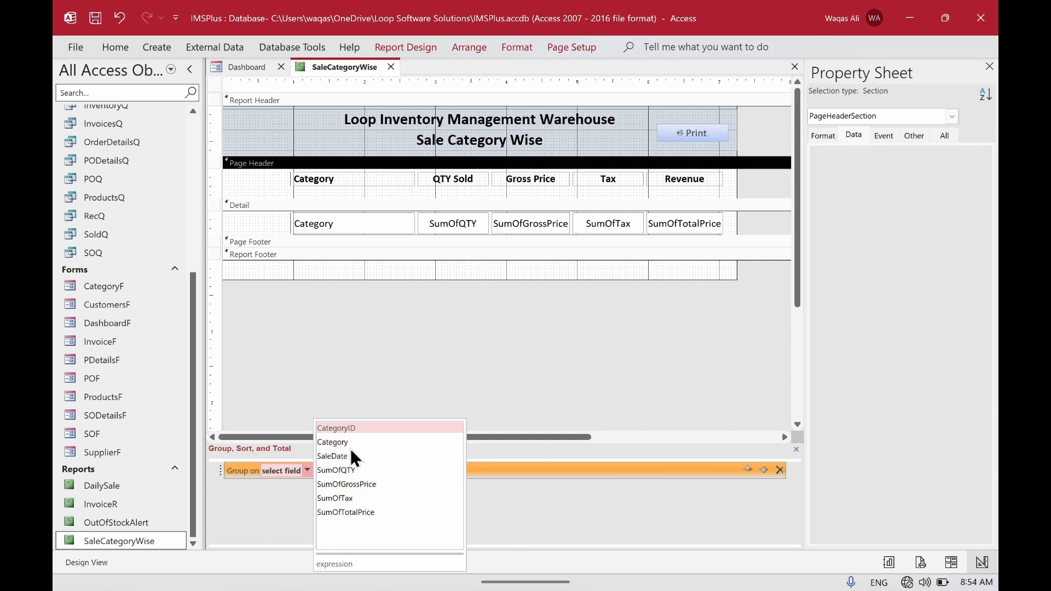
left_click(350, 428)
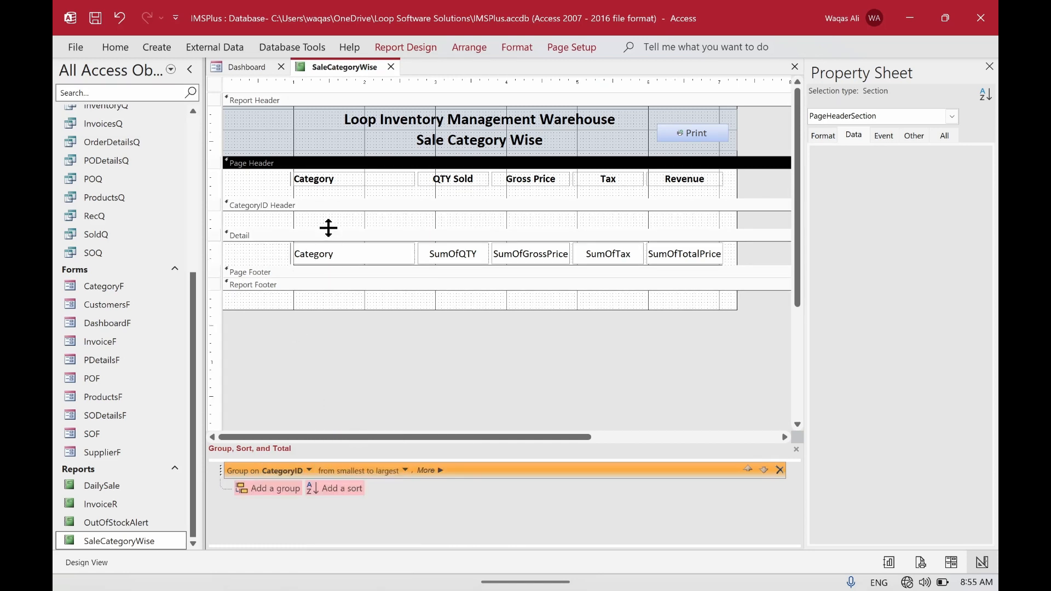
left_click_drag(328, 228, 324, 249)
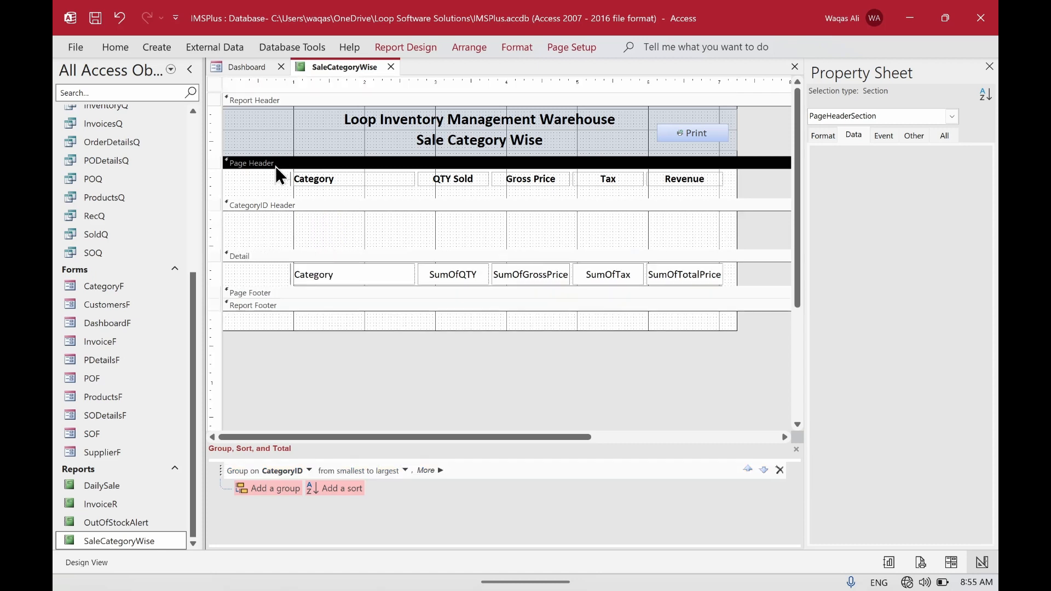
- Remove the Category label and text box from the column layout and move them clear of the Revenue column
left_click_drag(274, 173, 399, 274)
right_click(399, 275)
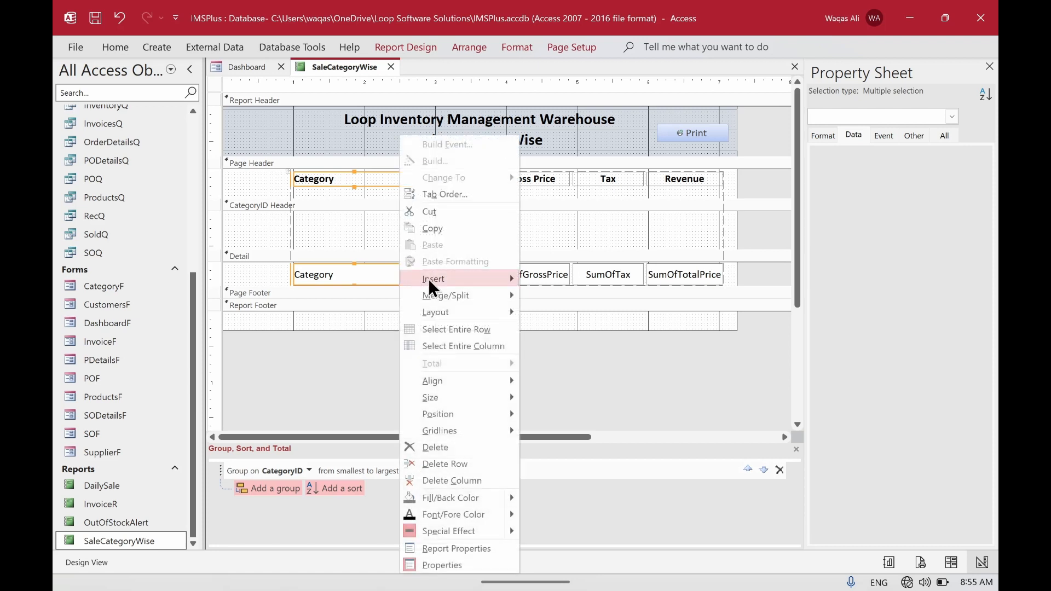
mouse_move(460, 311)
left_click(555, 346)
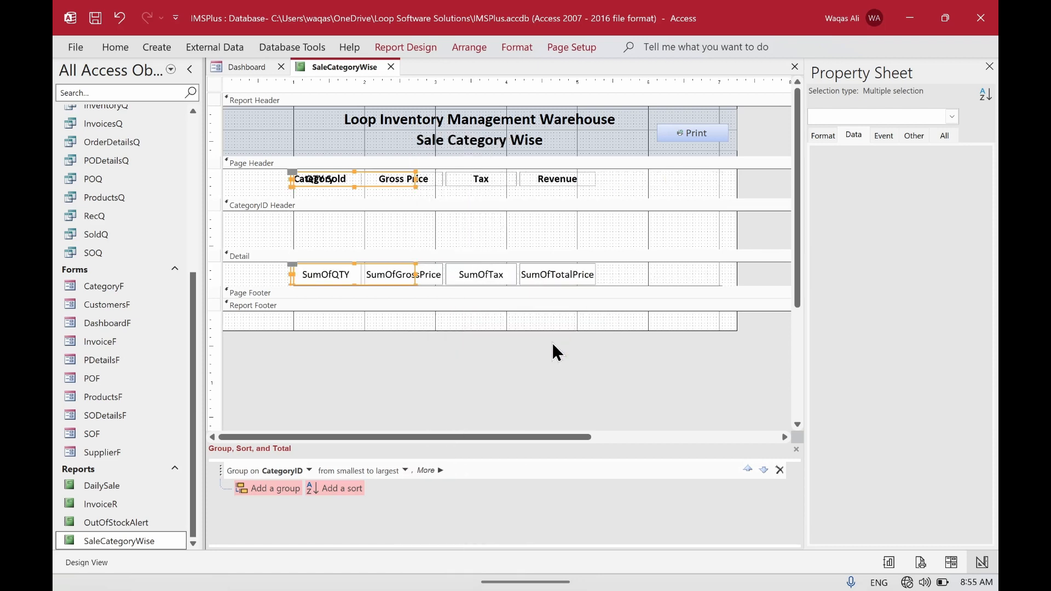
left_click_drag(392, 181, 711, 217)
left_click(659, 231)
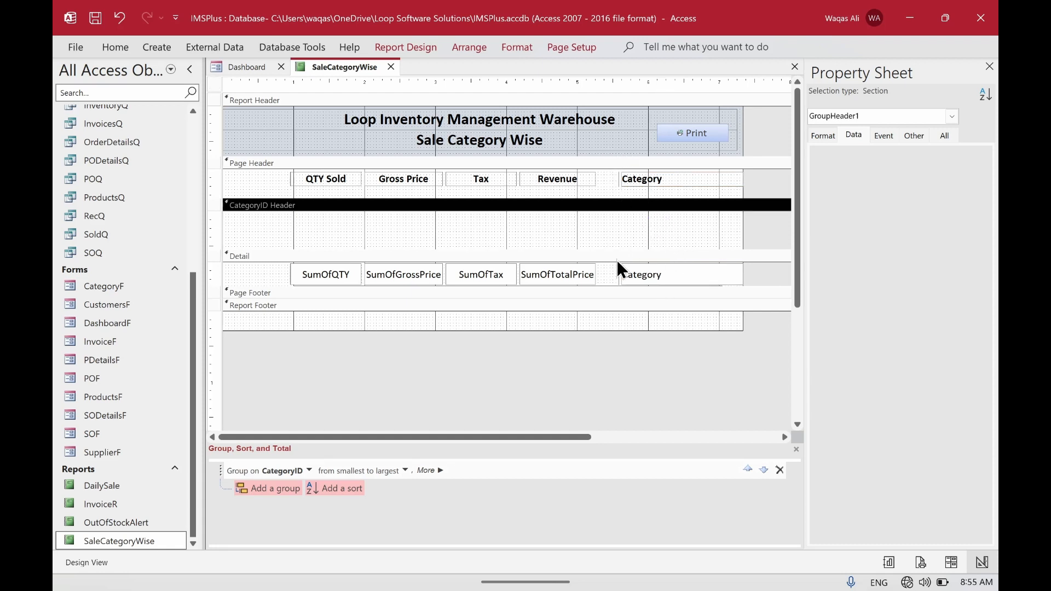
- Move the Category text box into the CategoryID Header section and delete the Category label from the Page Header
left_click_drag(613, 272, 281, 227)
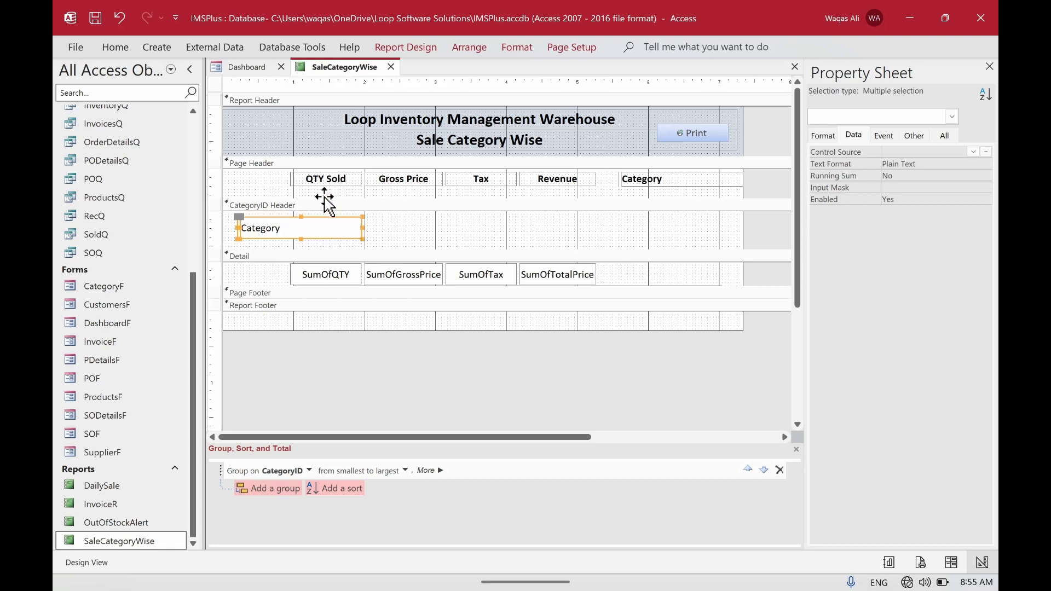
left_click_drag(755, 190, 613, 172)
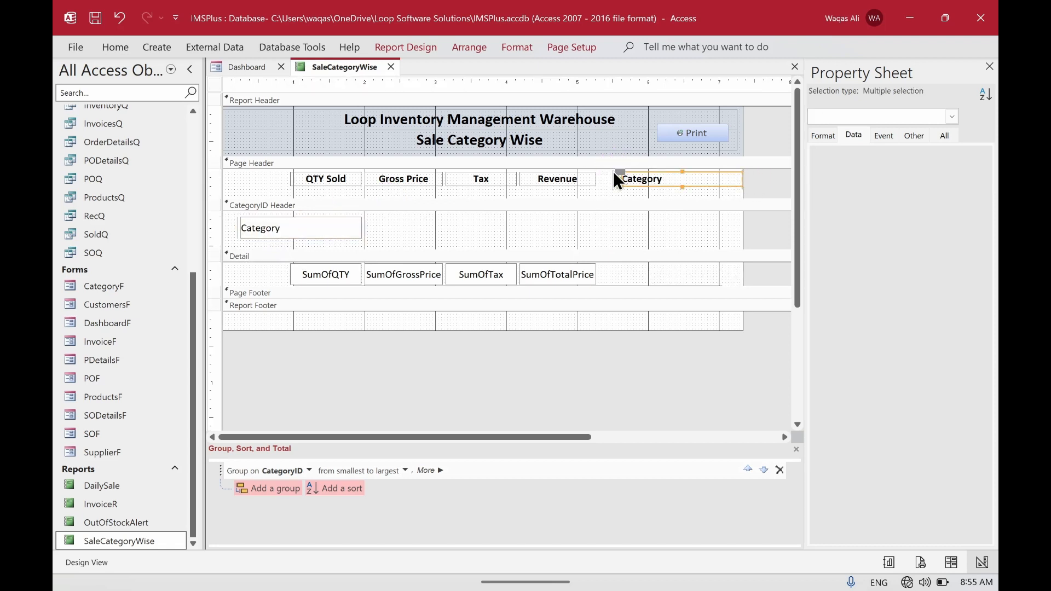
key("Delete")
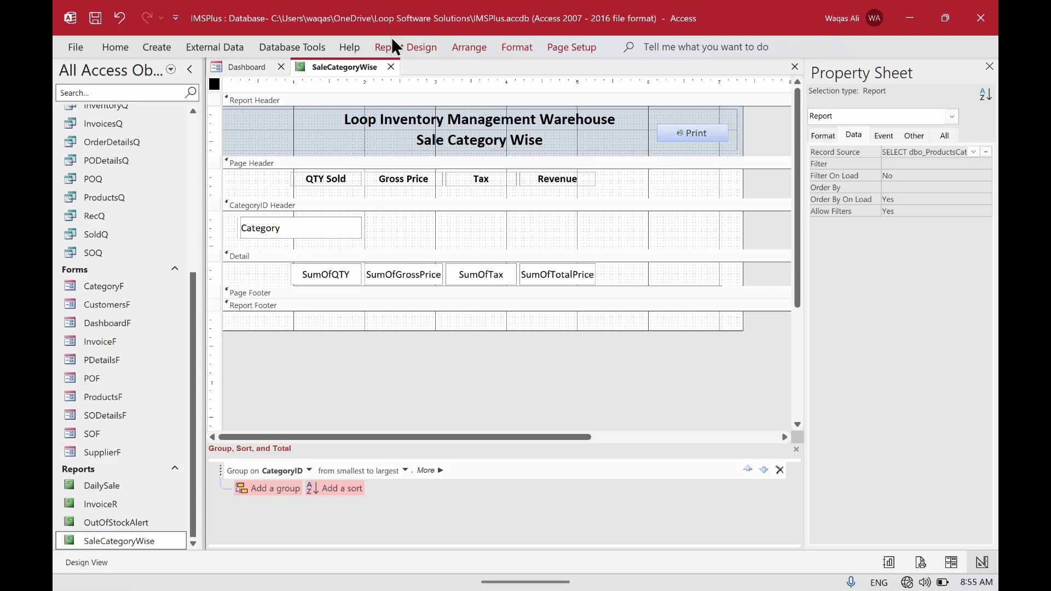
- Add the SaleDate field to the report as the first column, before QTY Sold
left_click(410, 49)
left_click(818, 109)
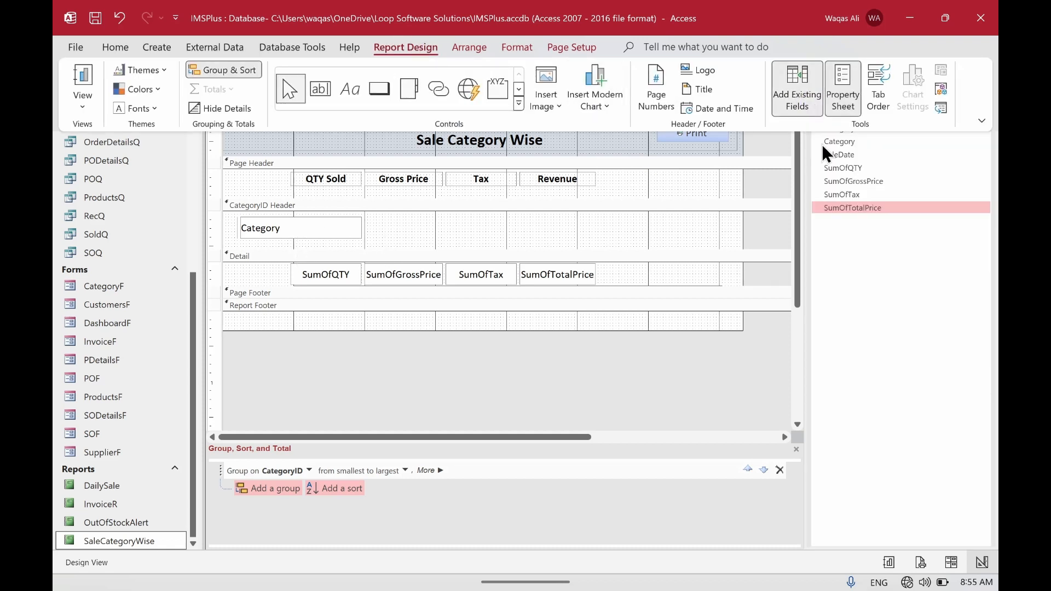
left_click(840, 145)
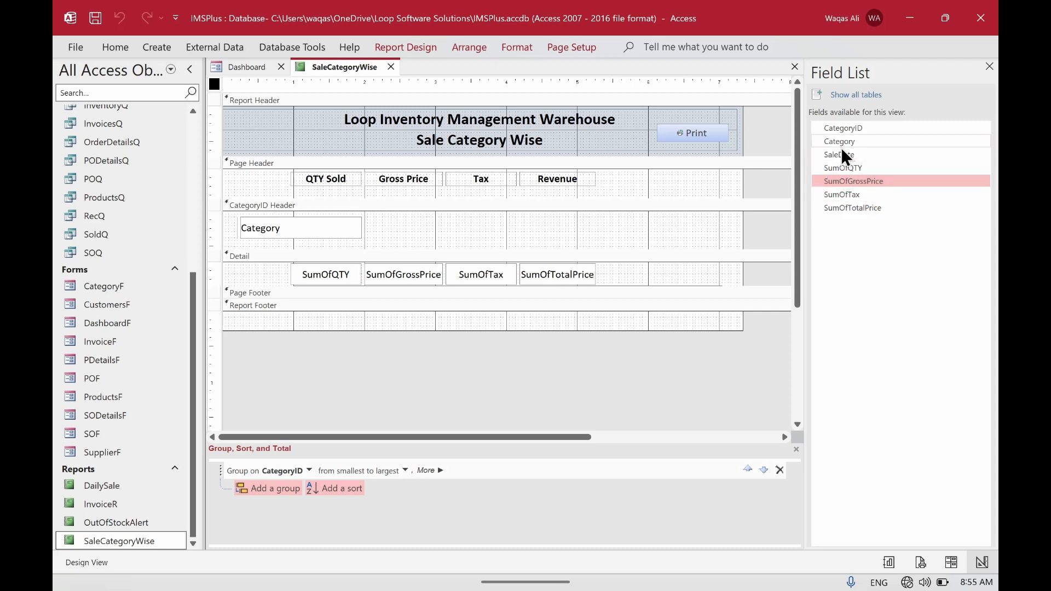
left_click_drag(841, 155, 290, 272)
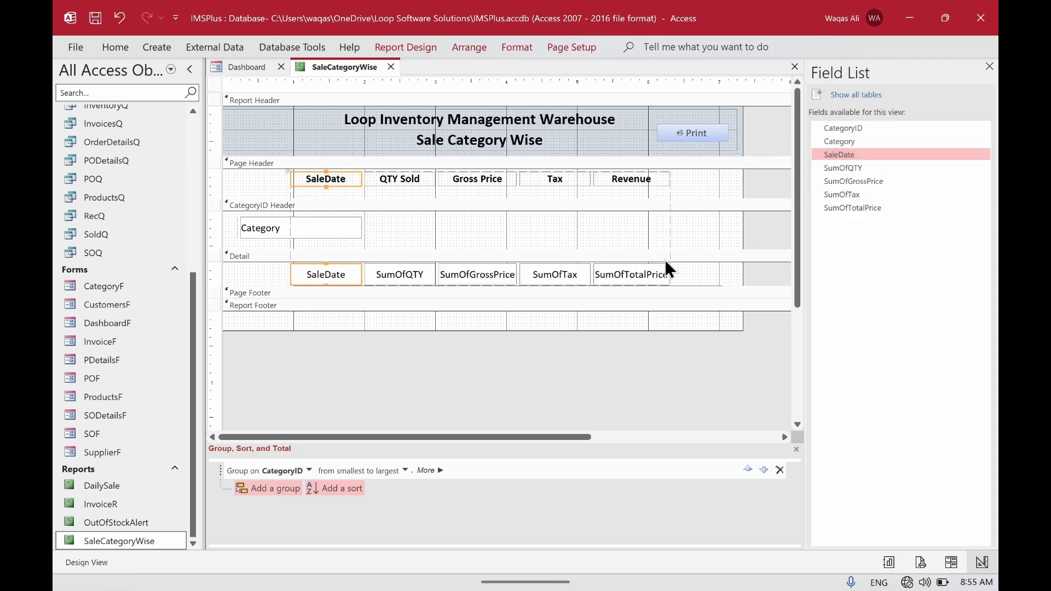
left_click(417, 352)
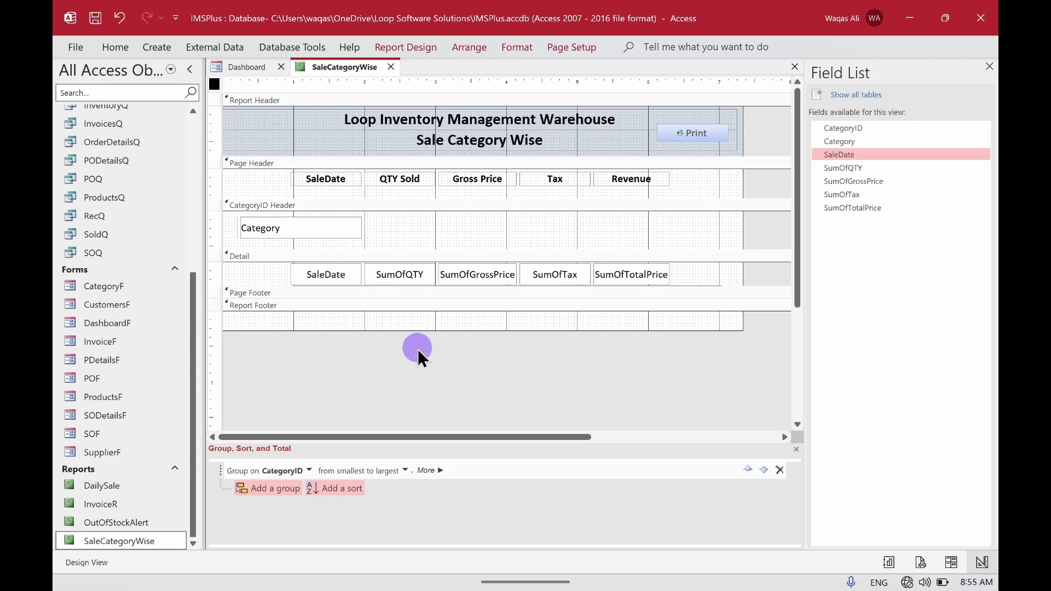
- Change the SaleDate column label to "Sale Date" and widen the column
left_click(328, 178)
left_click(329, 178)
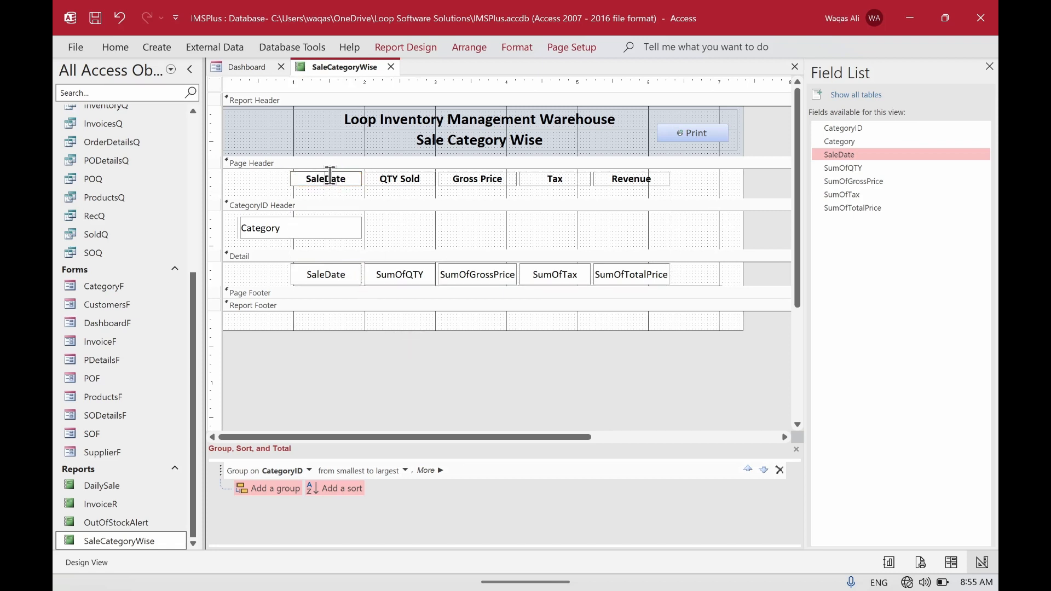
key("Return")
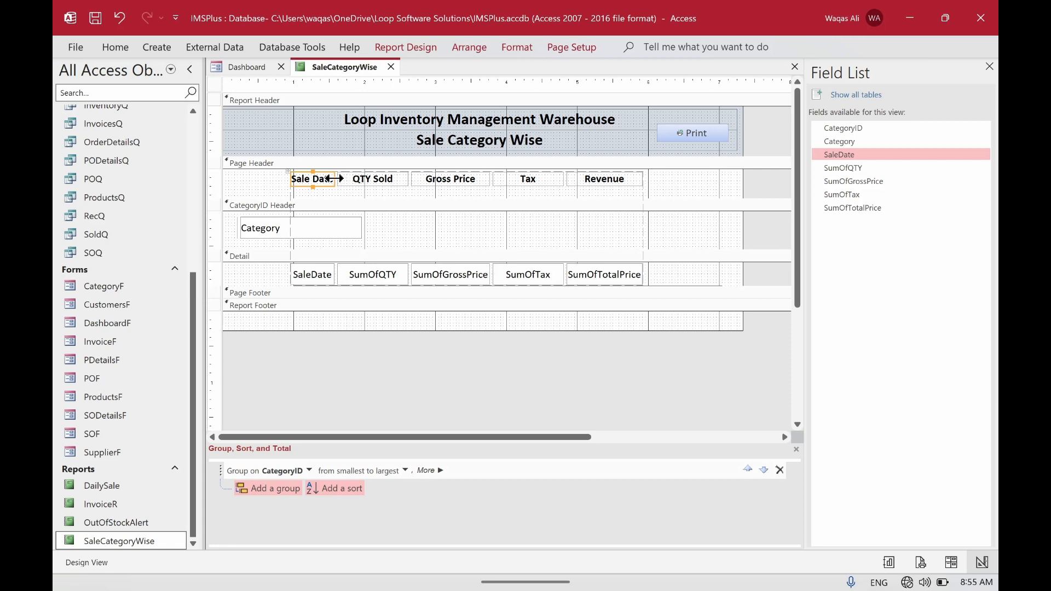
left_click_drag(335, 178, 386, 182)
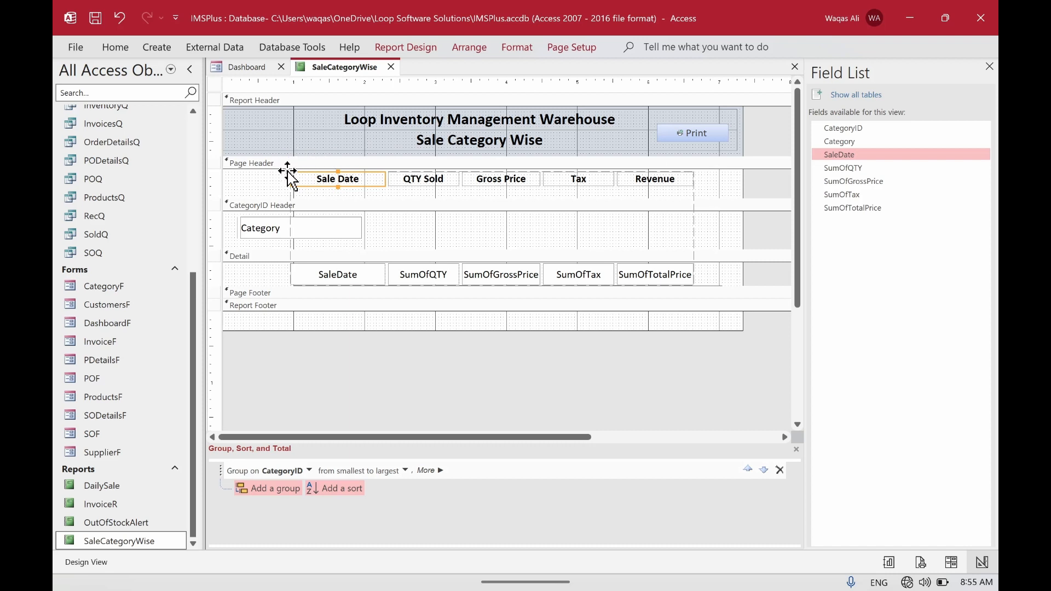
- Shift the whole column layout slightly to the right and remove the shape outline from its labels and text boxes
left_click(290, 172)
left_click_drag(289, 172, 313, 176)
left_click(528, 49)
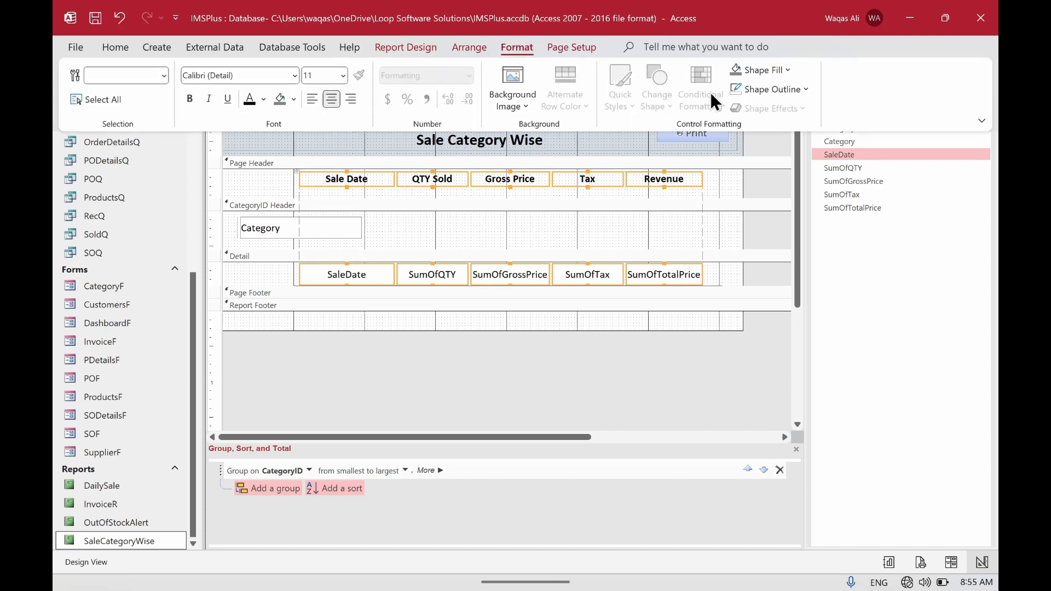
left_click(772, 89)
left_click(777, 398)
left_click(481, 321)
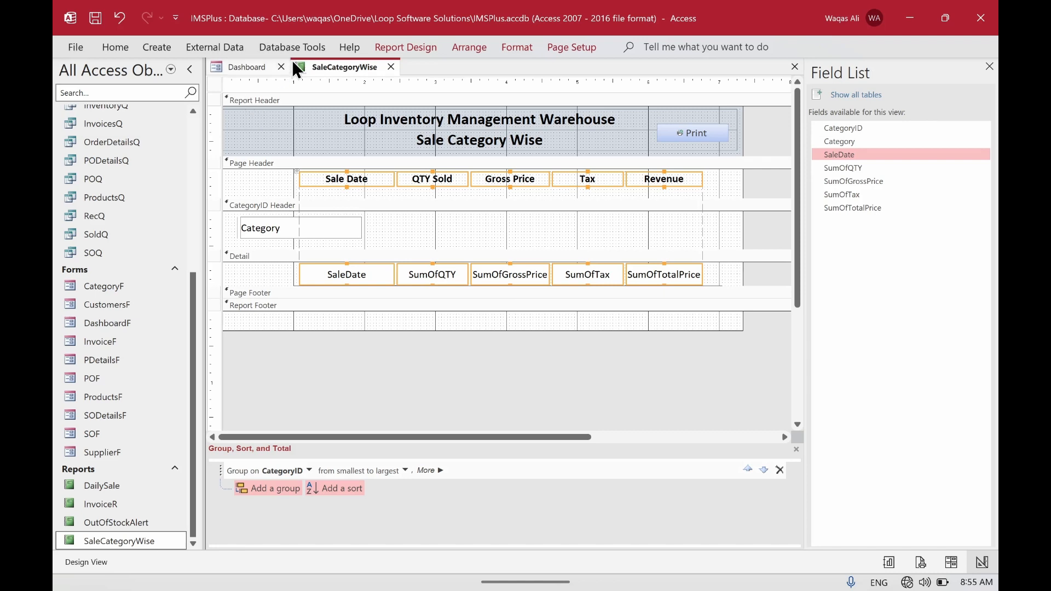
- Check the grouped report in Report View and return to Design View
right_click(306, 62)
left_click(343, 142)
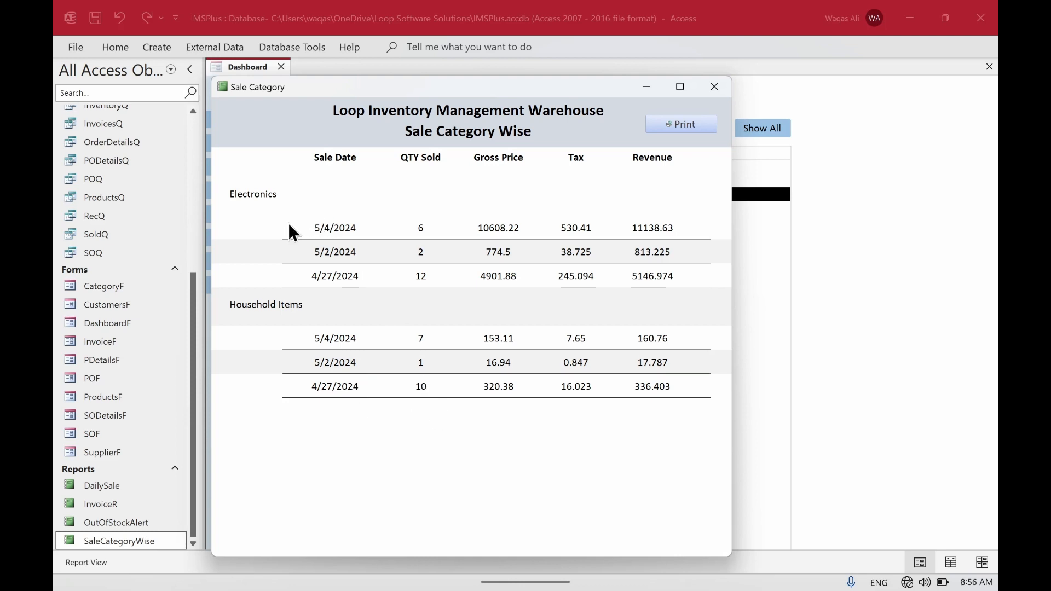
right_click(399, 438)
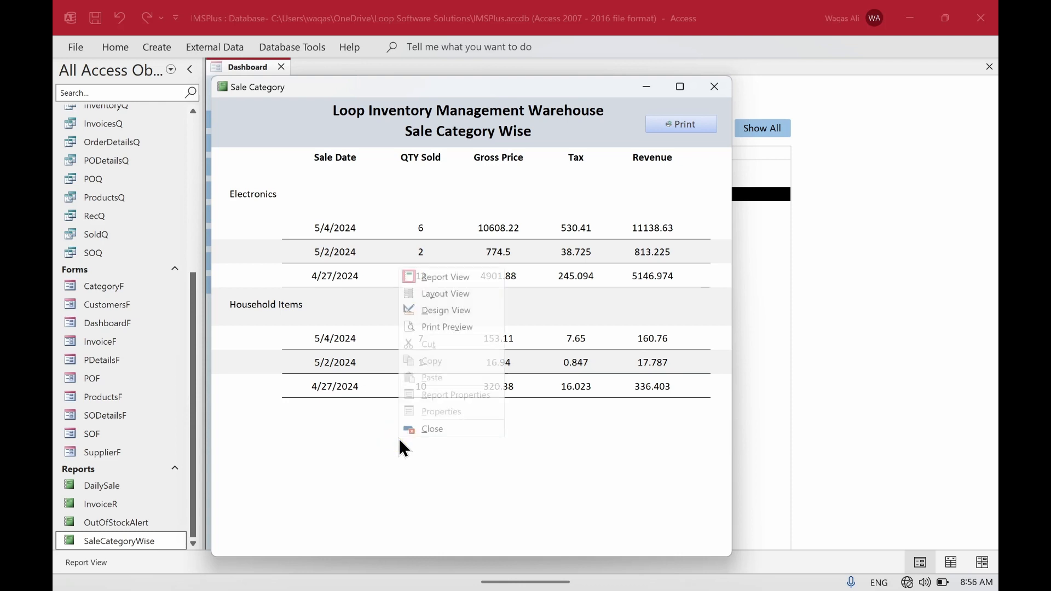
left_click(428, 302)
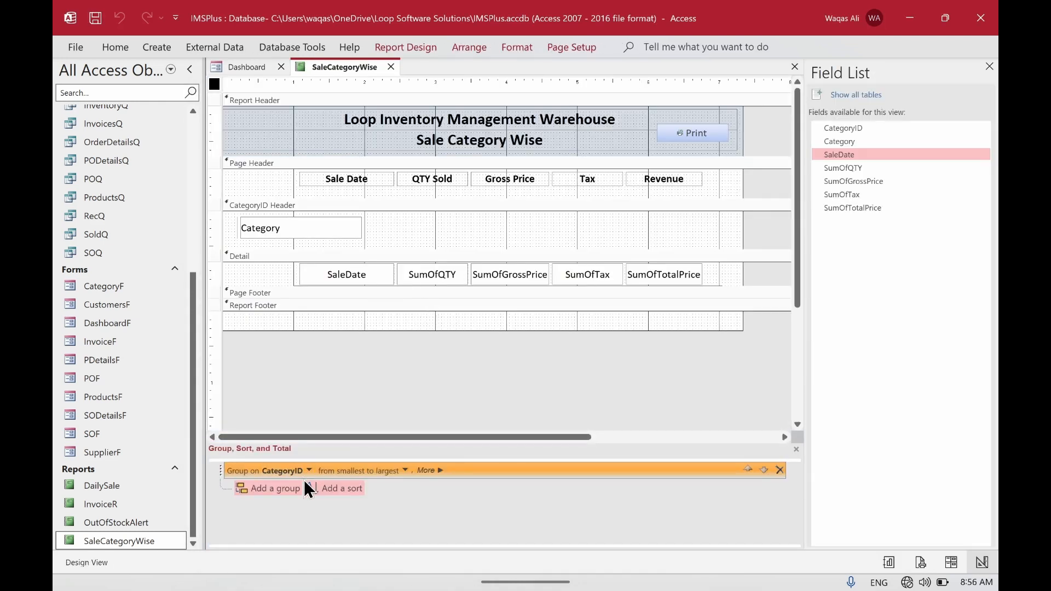
- Add a sort by SaleDate from oldest to newest within the CategoryID group and display the report in Report View
left_click(350, 488)
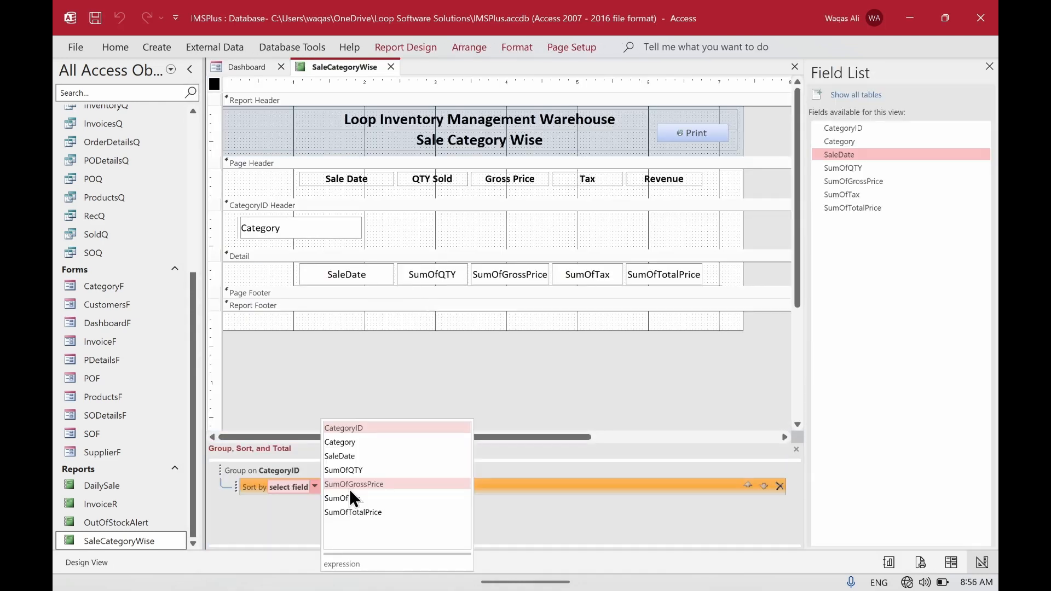
left_click(341, 456)
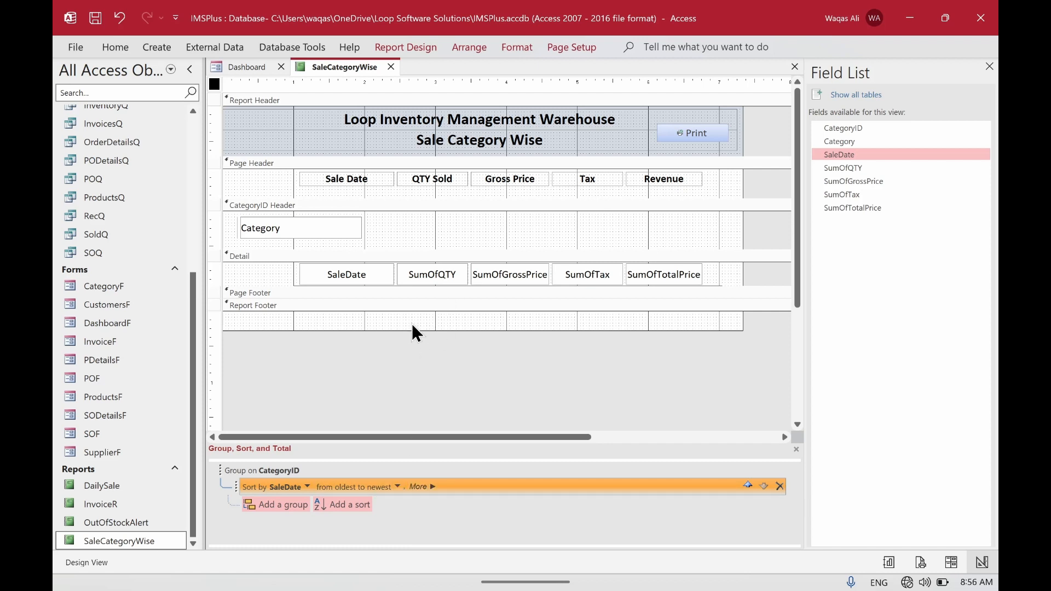
right_click(343, 75)
left_click(382, 150)
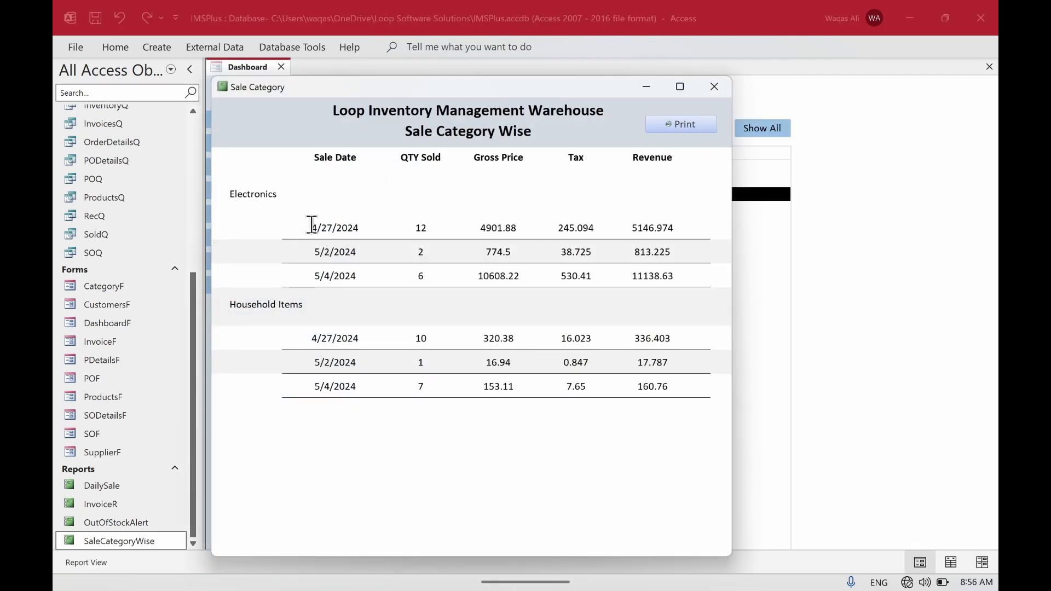
- Check the order of the sale dates in the Electronics group and return to Design View
left_click_drag(312, 224, 359, 227)
left_click_drag(316, 276, 355, 276)
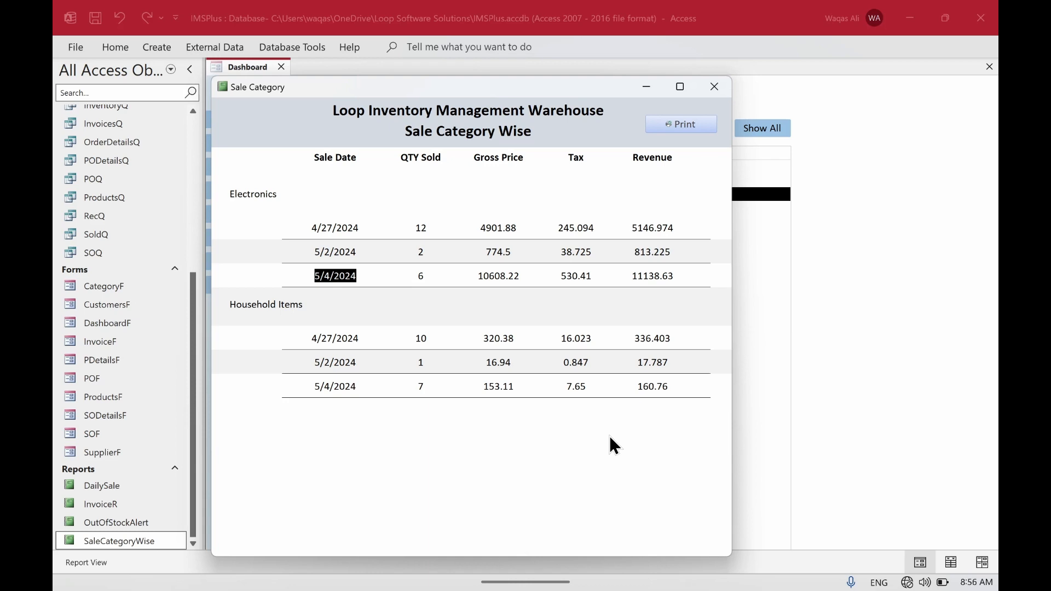
right_click(507, 466)
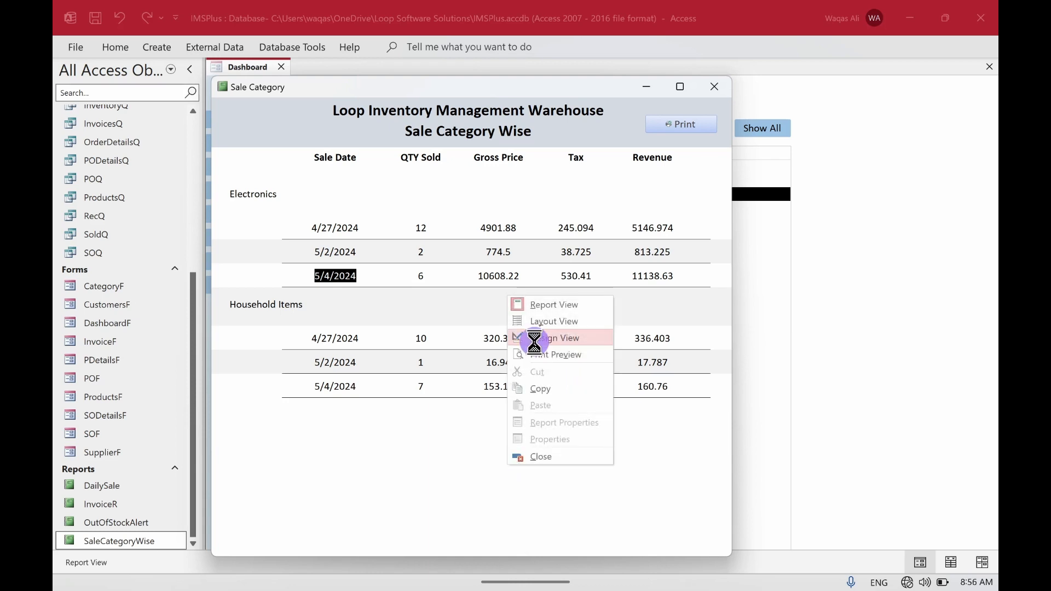
left_click(533, 339)
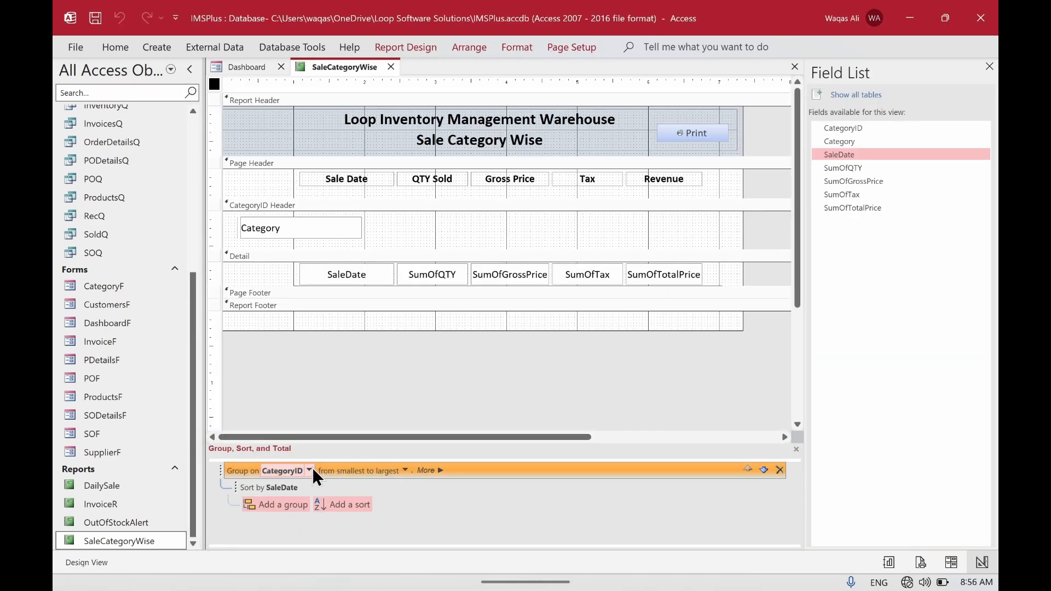
- Try a Sum grand total on CategoryID in the group's totals and check it in Report View before returning to Design View
left_click(432, 470)
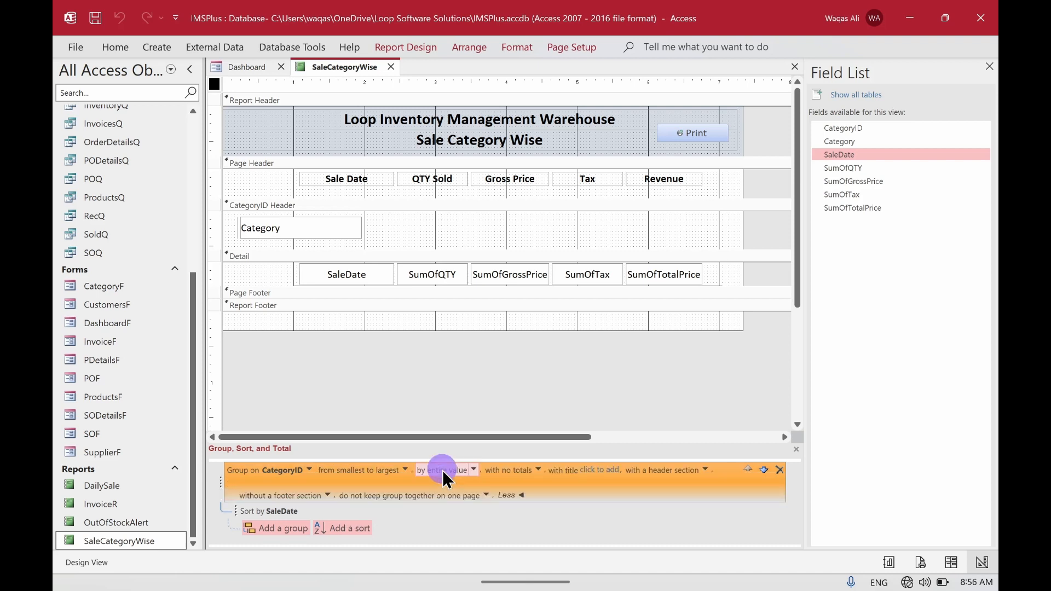
left_click(538, 469)
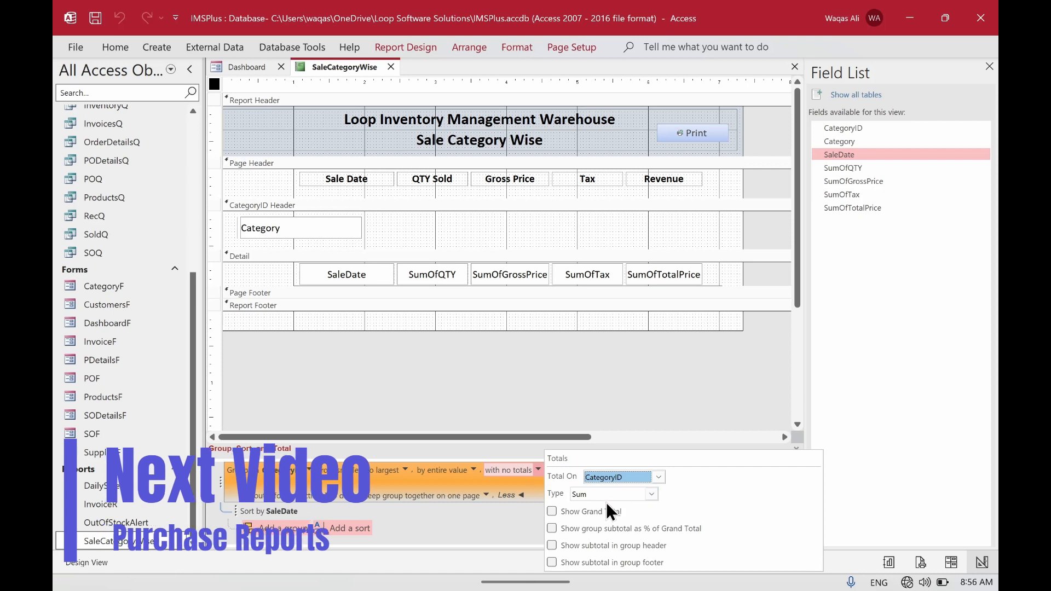
left_click(552, 511)
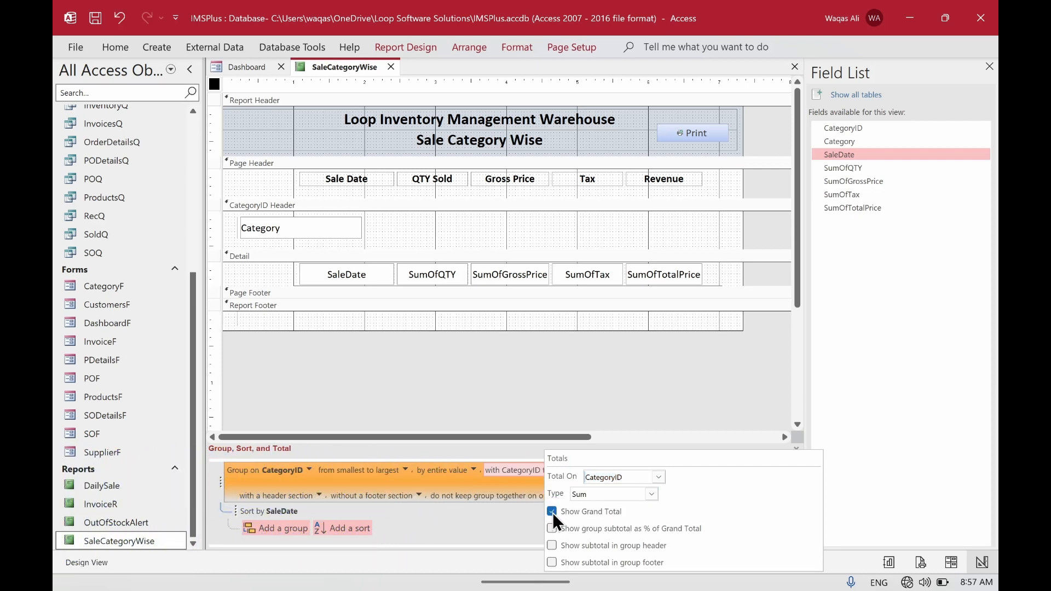
left_click(317, 74)
right_click(310, 61)
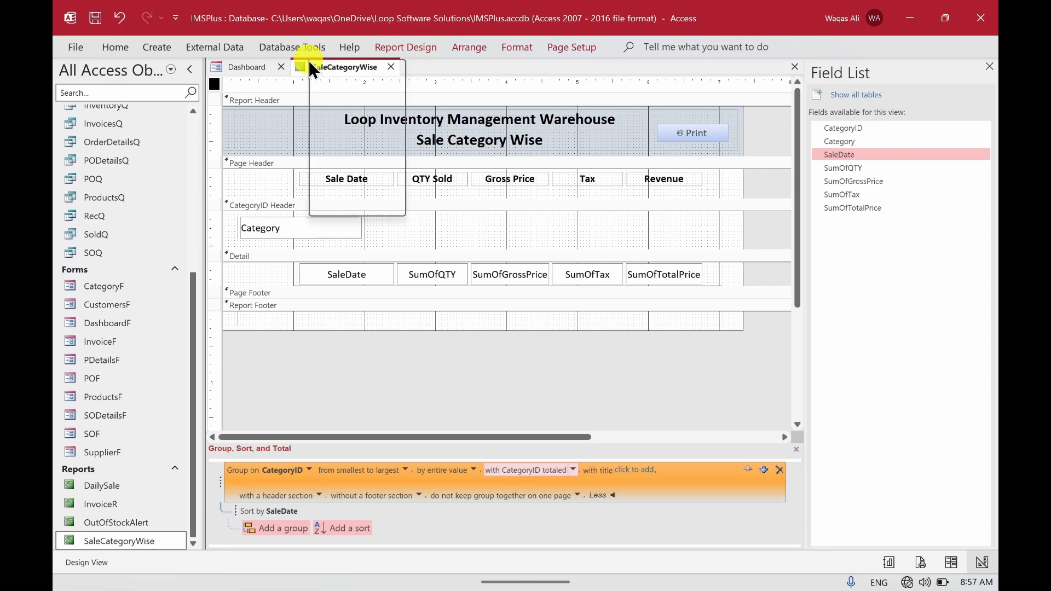
left_click(341, 139)
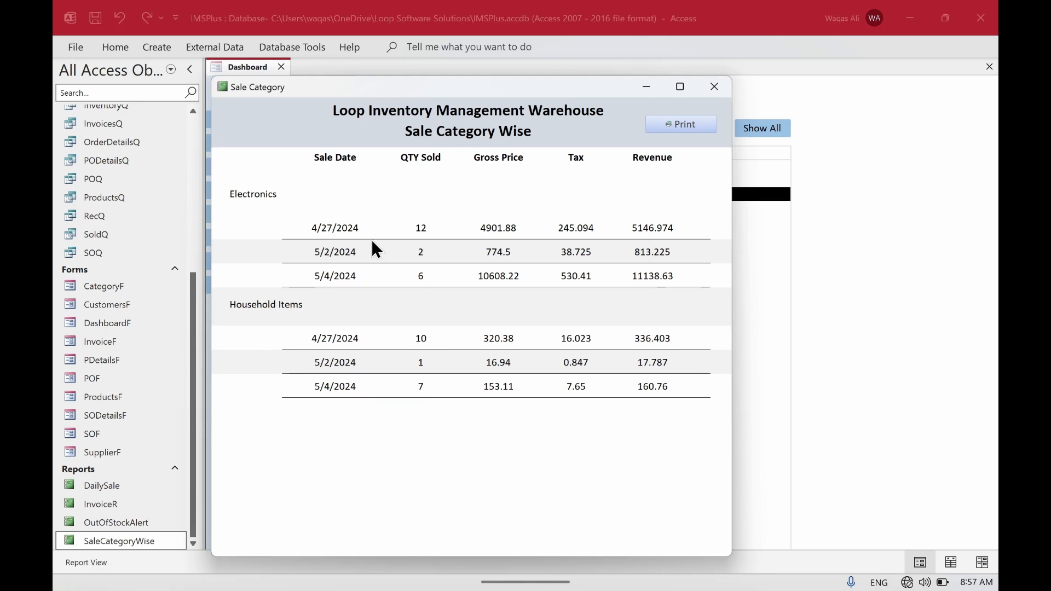
right_click(501, 442)
left_click(578, 305)
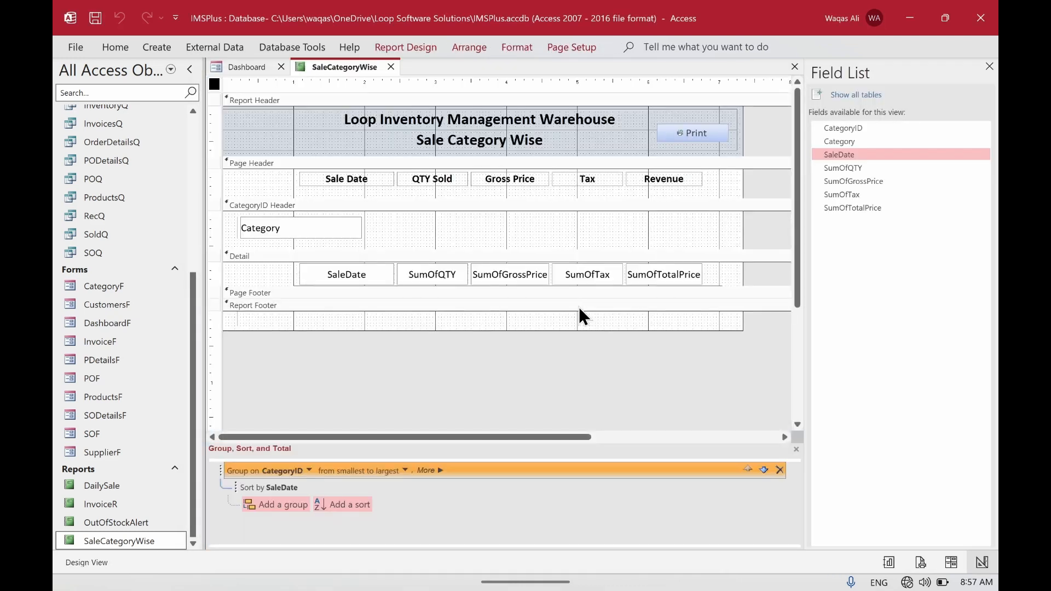
- Turn off the grand total on CategoryID in the group's totals options
left_click(433, 471)
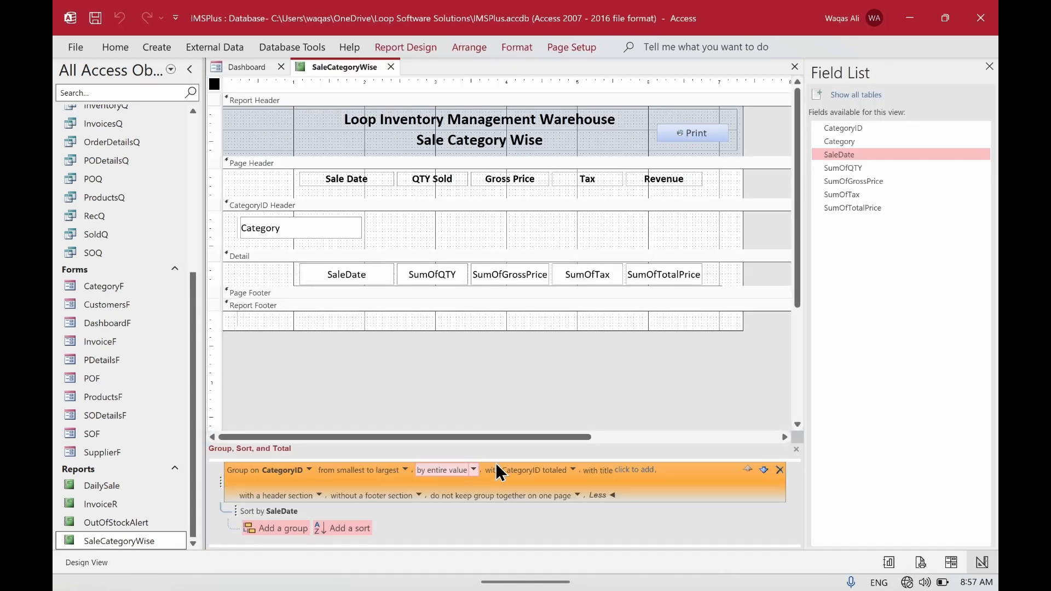
left_click(573, 471)
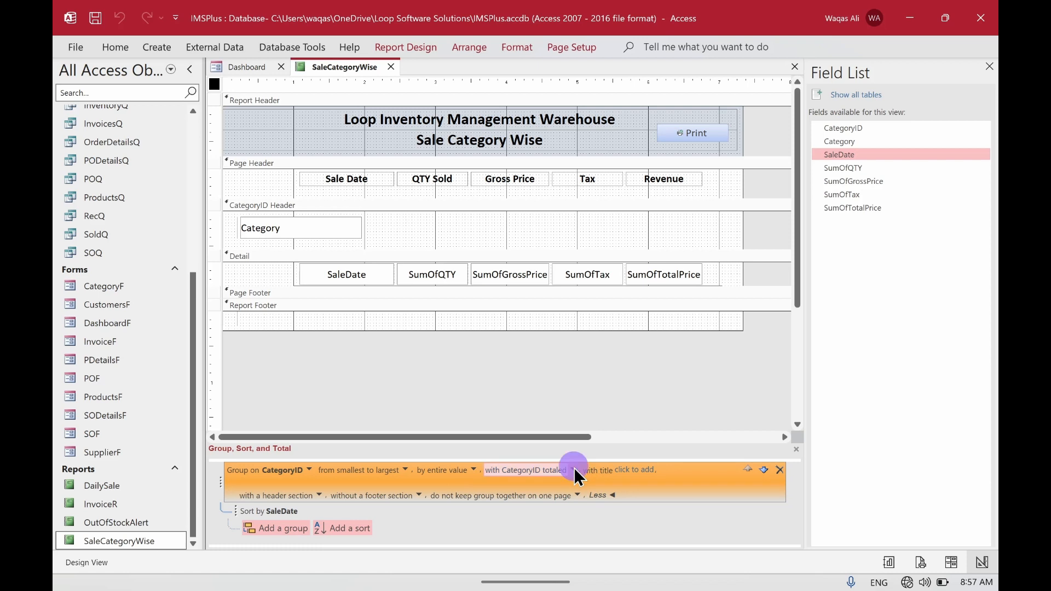
left_click(574, 468)
left_click(573, 470)
left_click(585, 511)
left_click(605, 406)
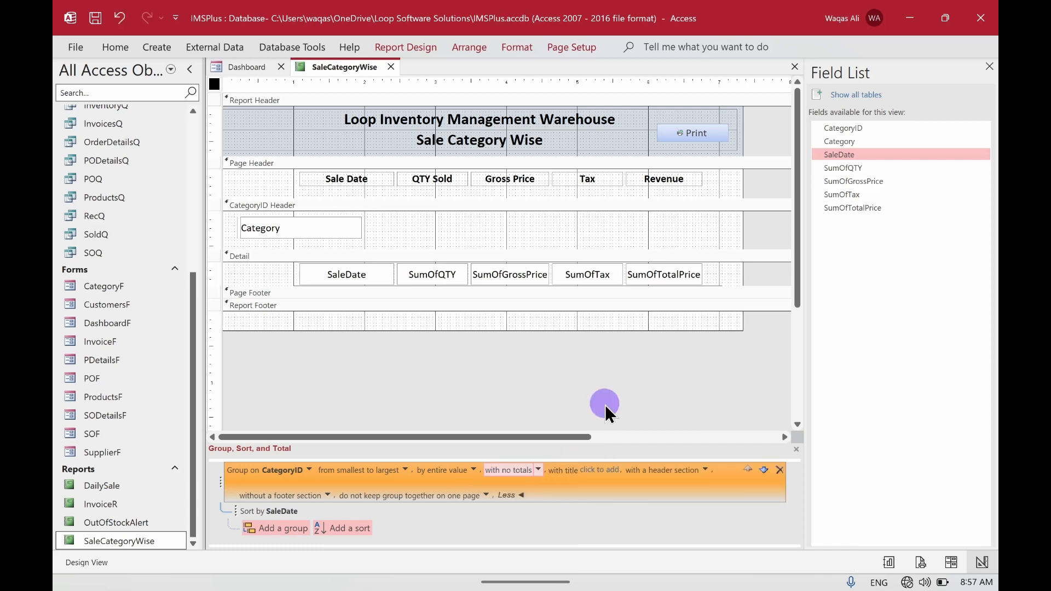
- Close the grouping and sorting settings and add a Sum total for the SumOfQTY field
left_click(797, 451)
left_click(380, 274)
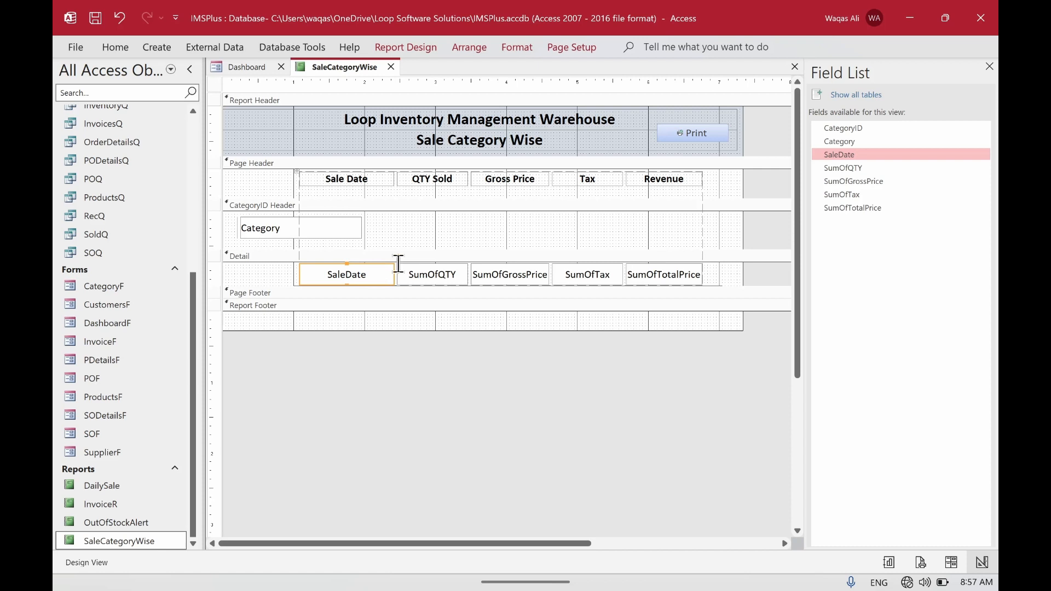
left_click(463, 281)
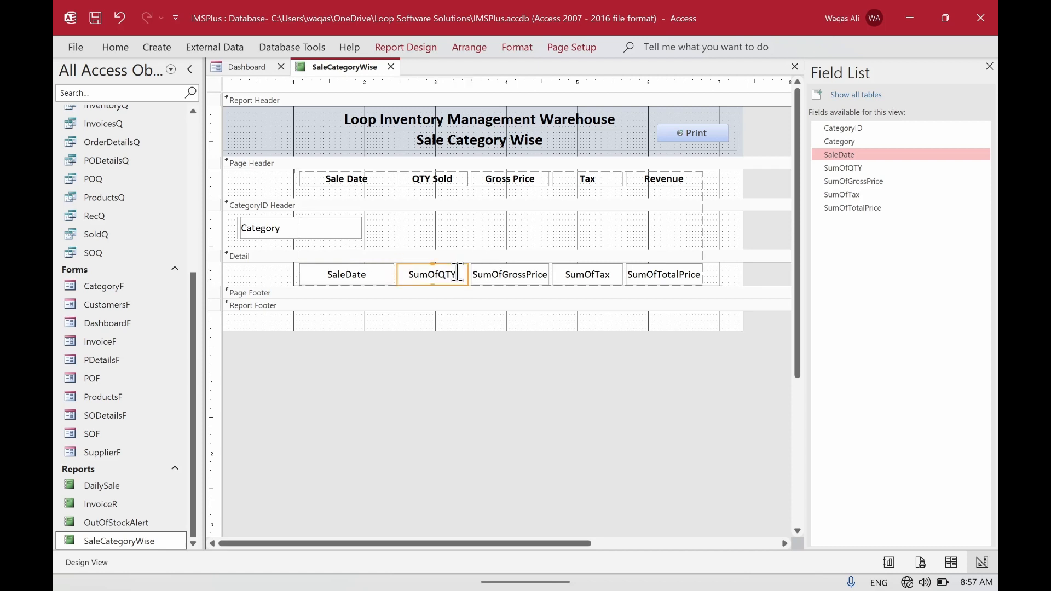
left_click(402, 44)
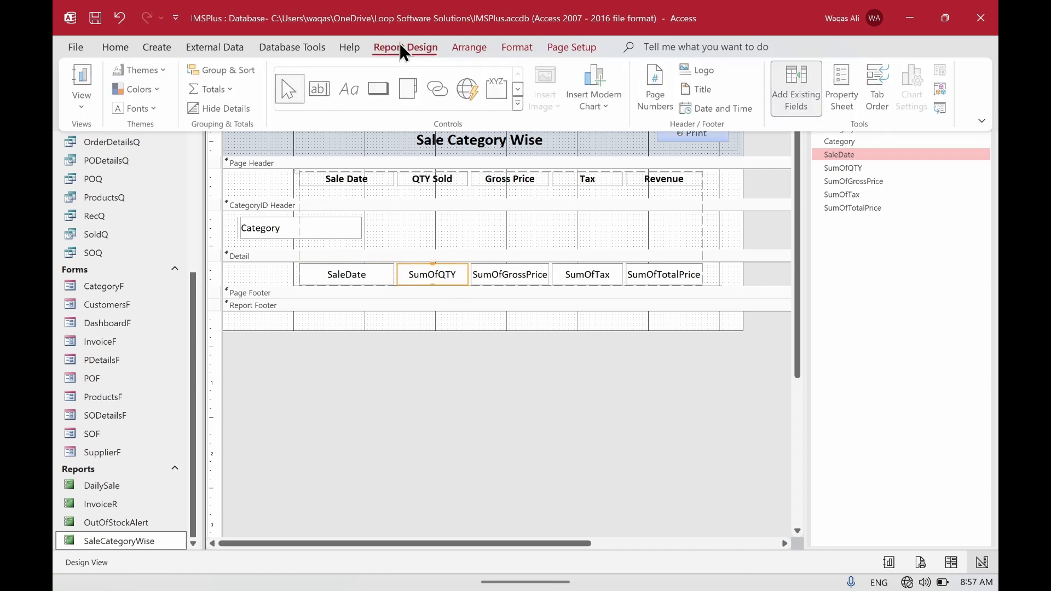
left_click(232, 87)
left_click(223, 107)
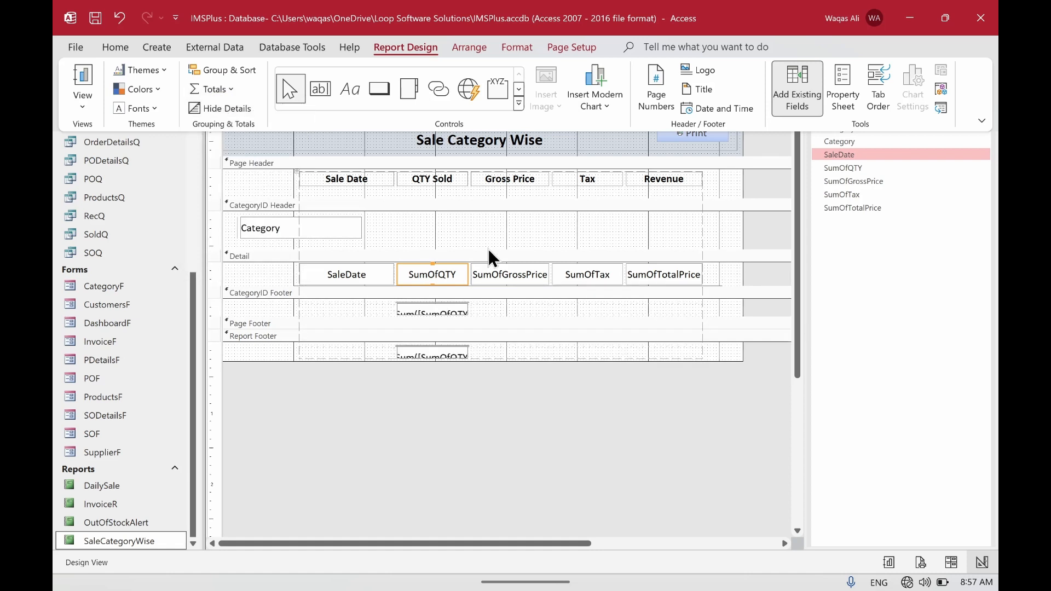
- Add a Sum total for the SumOfGrossPrice field in the Detail section
left_click(511, 274)
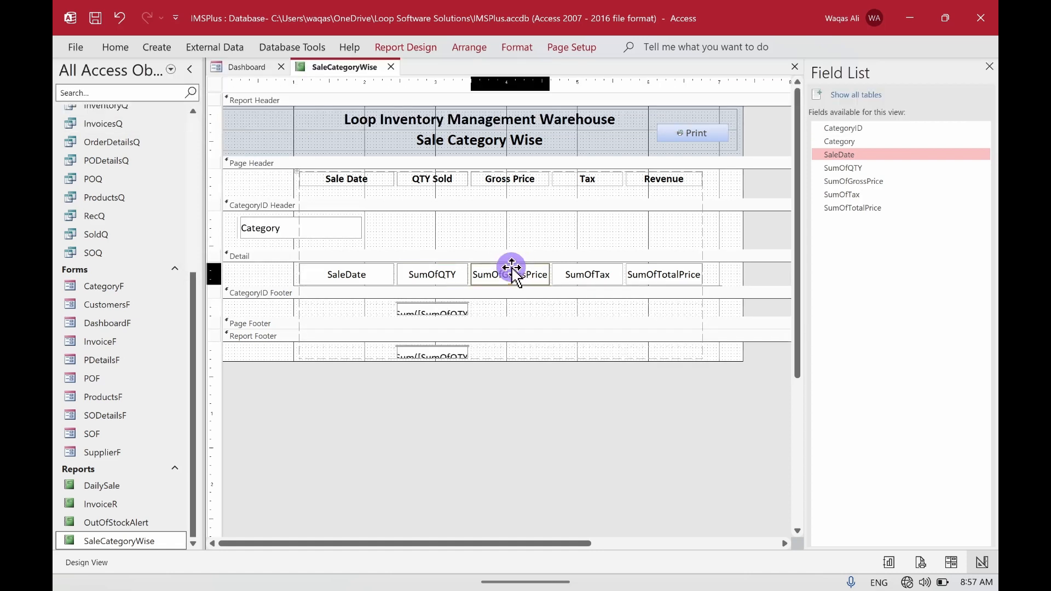
left_click(413, 51)
left_click(236, 92)
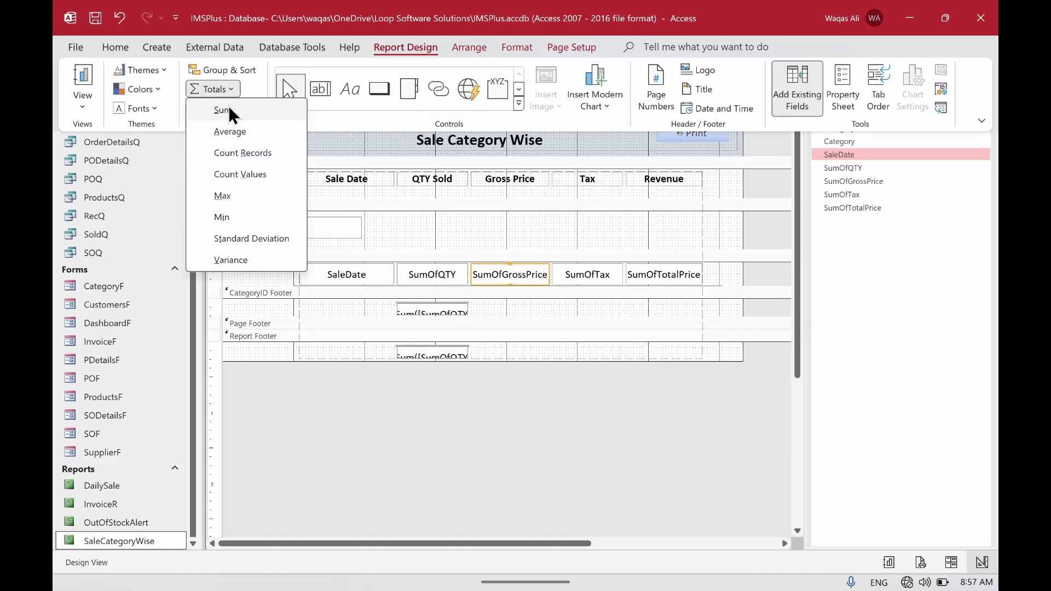
left_click(228, 110)
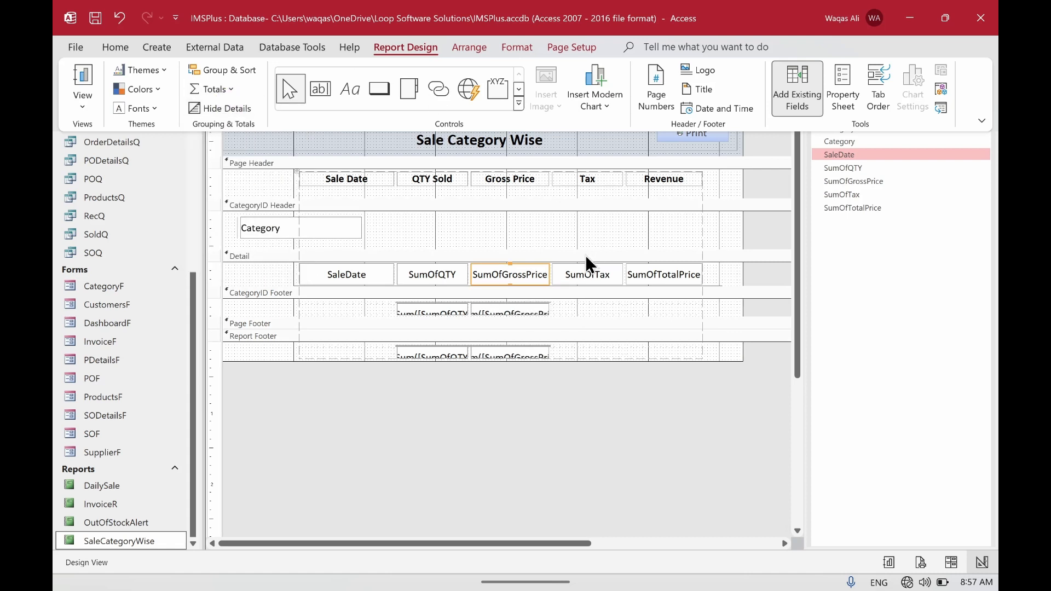
- Add a Sum total for the SumOfTax field in the Detail section
left_click(583, 261)
left_click(585, 269)
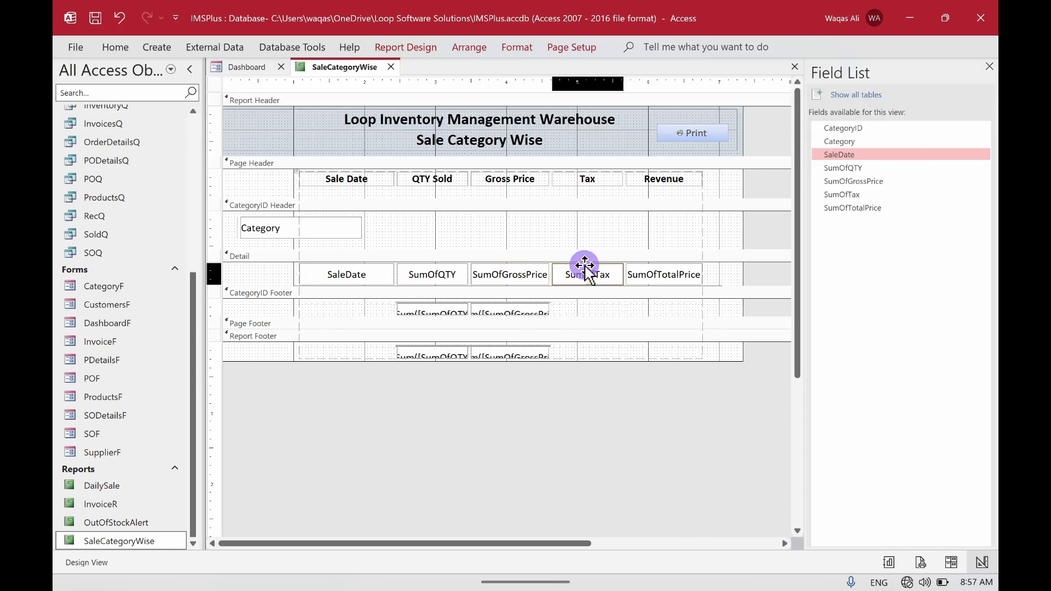
left_click(428, 44)
left_click(212, 89)
left_click(213, 93)
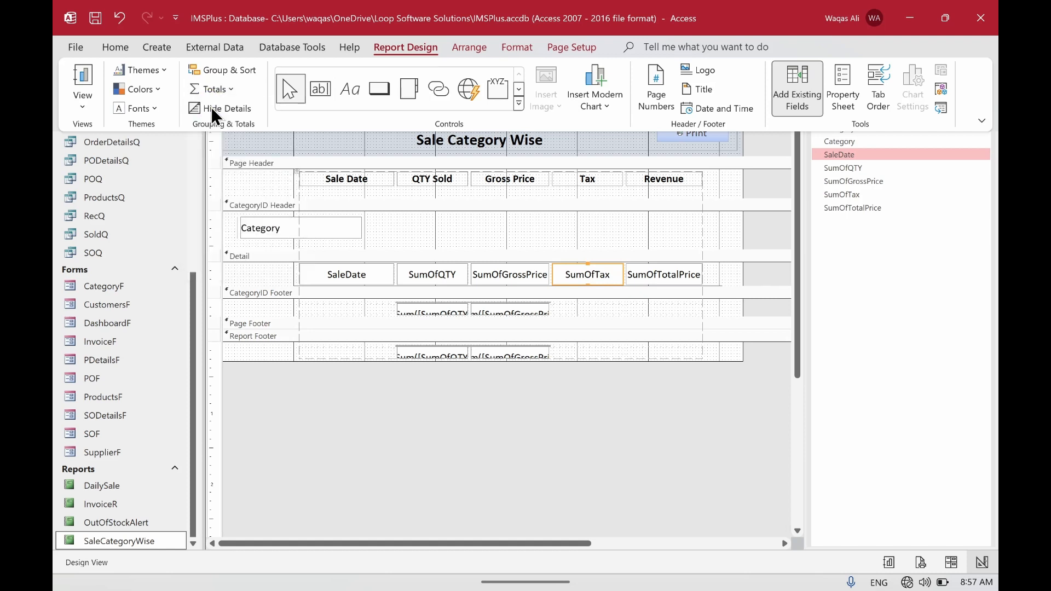
- Add a Sum total for the SumOfTotalPrice field in the Detail section
left_click(675, 262)
left_click(648, 270)
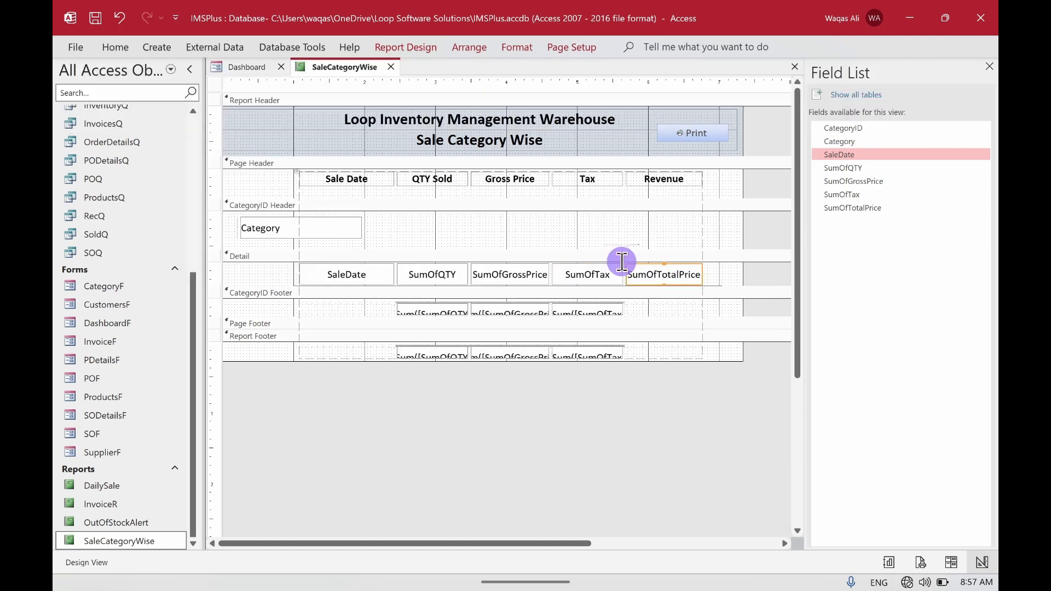
left_click(413, 46)
left_click(232, 87)
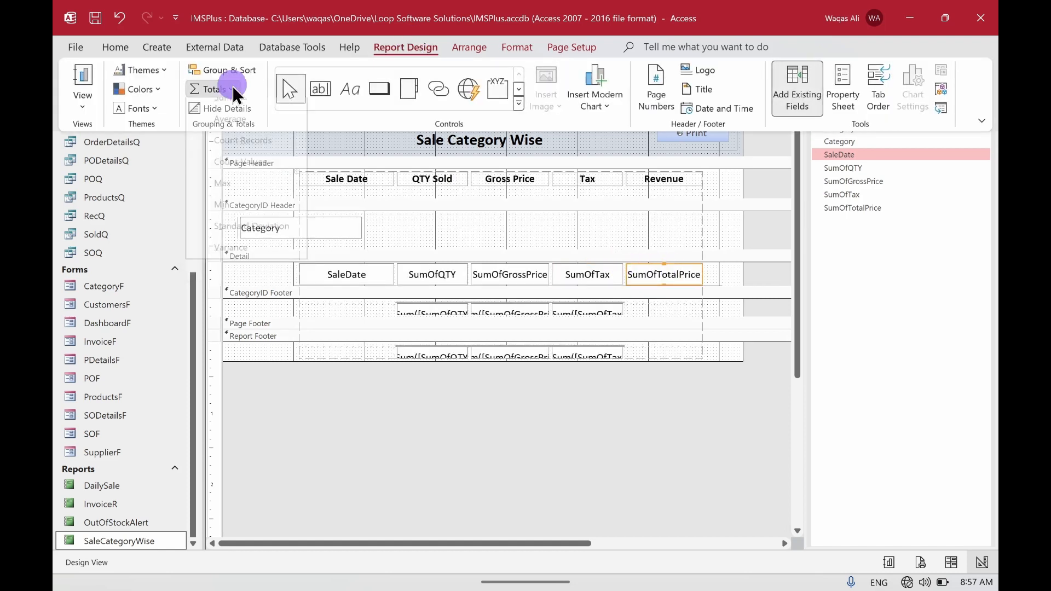
left_click(233, 104)
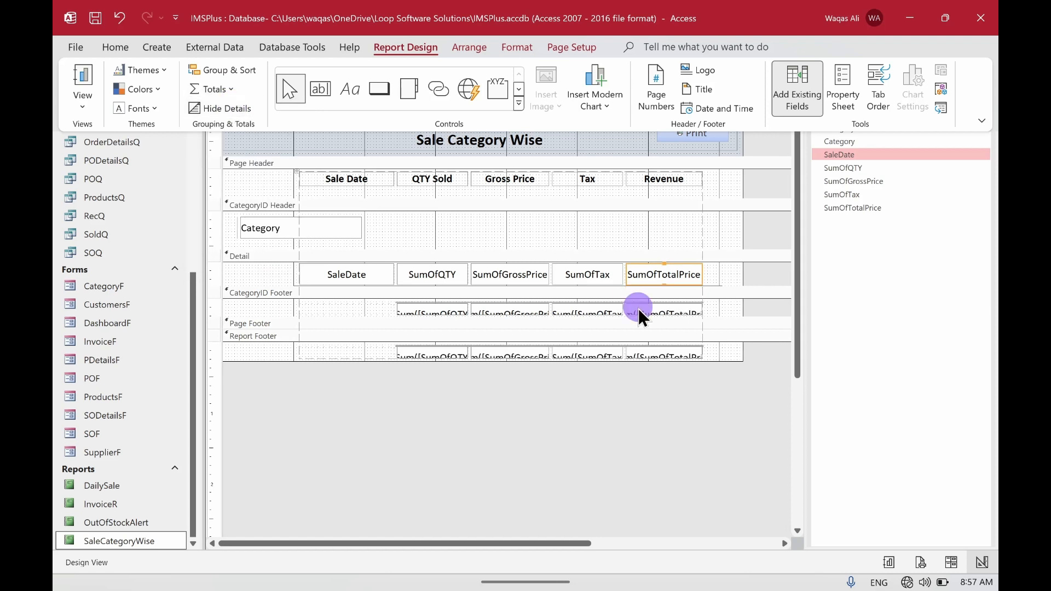
- Set the height of all Sum boxes in the CategoryID Footer and Report Footer to 0.3"
left_click(639, 311)
left_click_drag(765, 309, 390, 315)
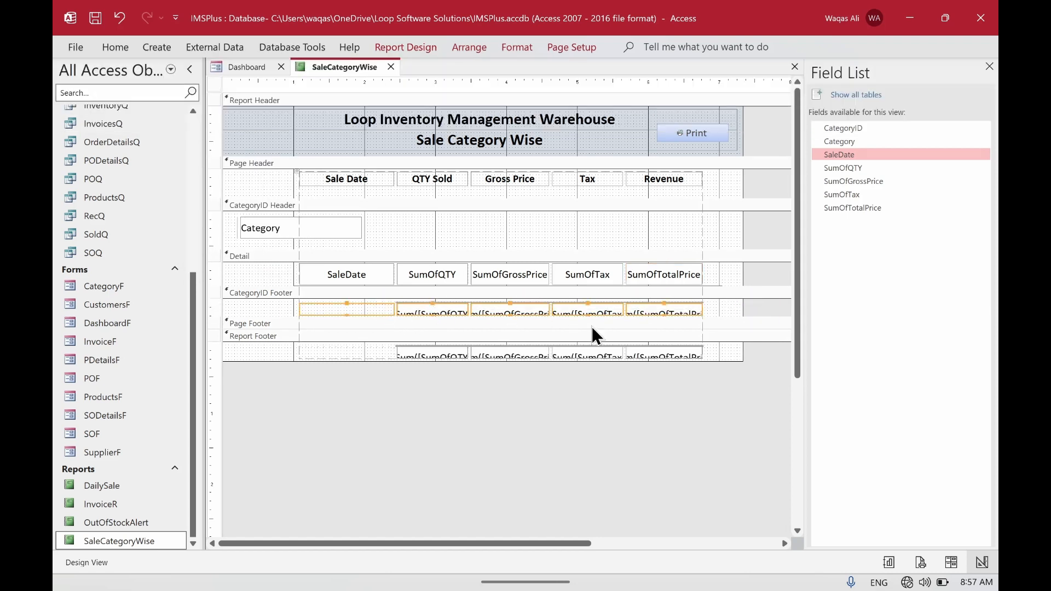
left_click_drag(726, 378, 405, 307)
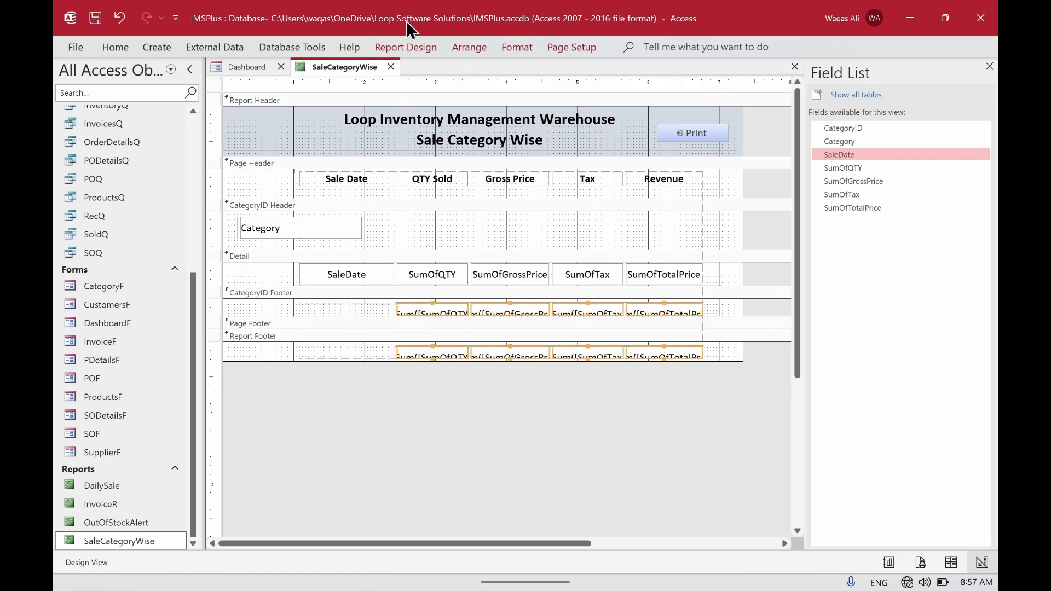
left_click(408, 47)
left_click(846, 87)
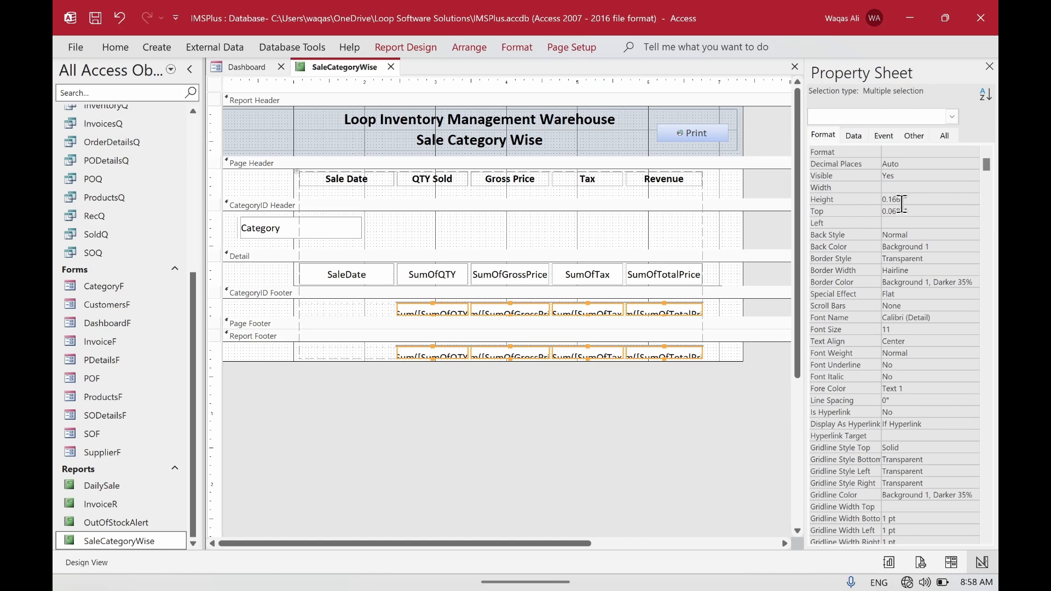
left_click(902, 200)
key("Return")
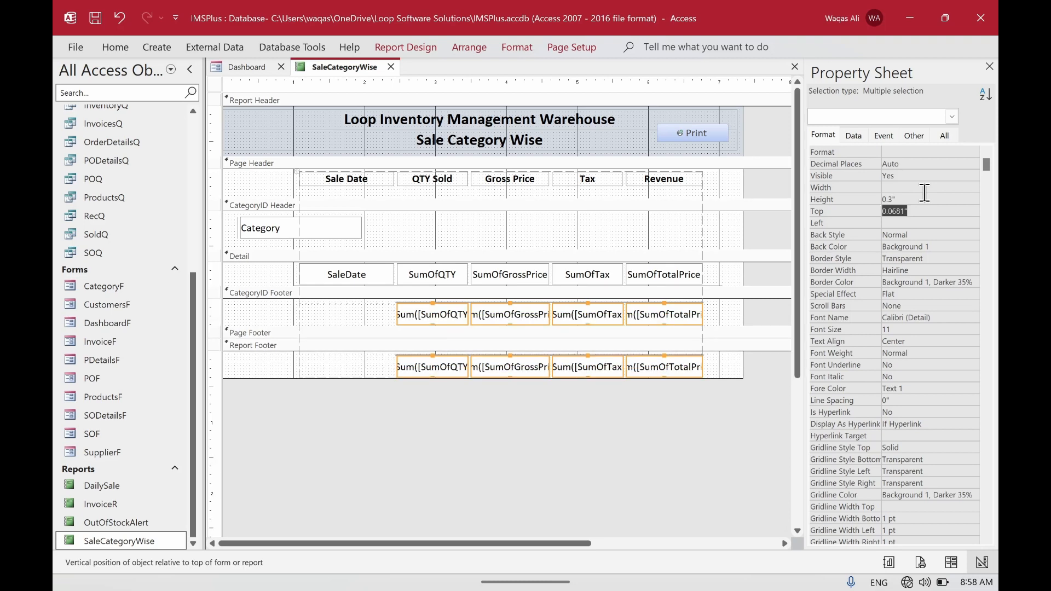
- Check the Top Margin property of the selected Sum boxes in both footers
key("Down")
key("Down")
key("Down")
key("Down")
key("Down")
key("Down")
key("Down")
key("Down")
key("Down")
key("Down")
key("Down")
key("Down")
key("Down")
key("Down")
key("Down")
key("Down")
key("Down")
key("Down")
key("Down")
key("Down")
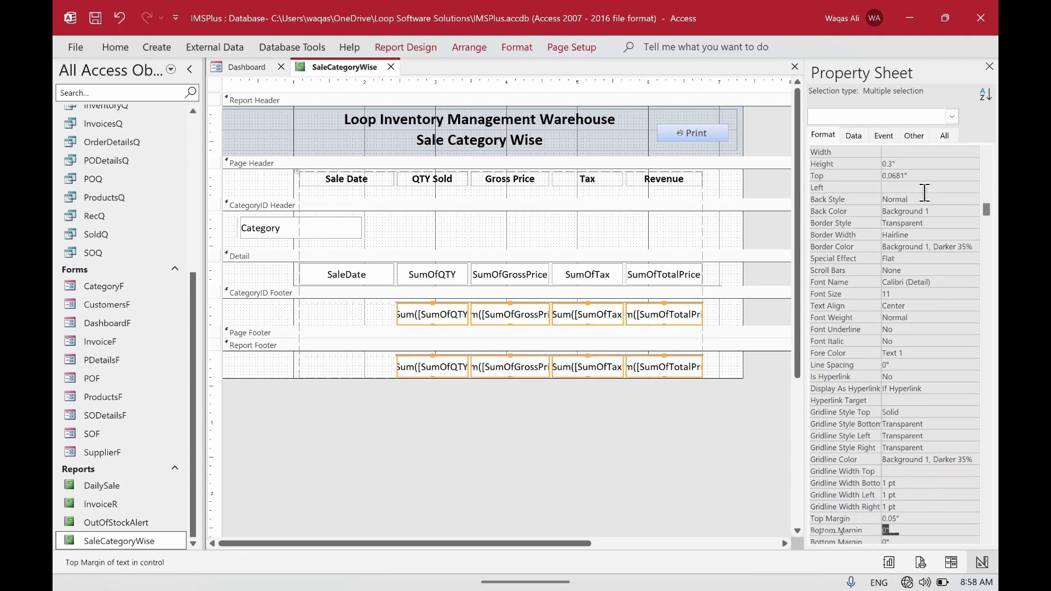
key("Up")
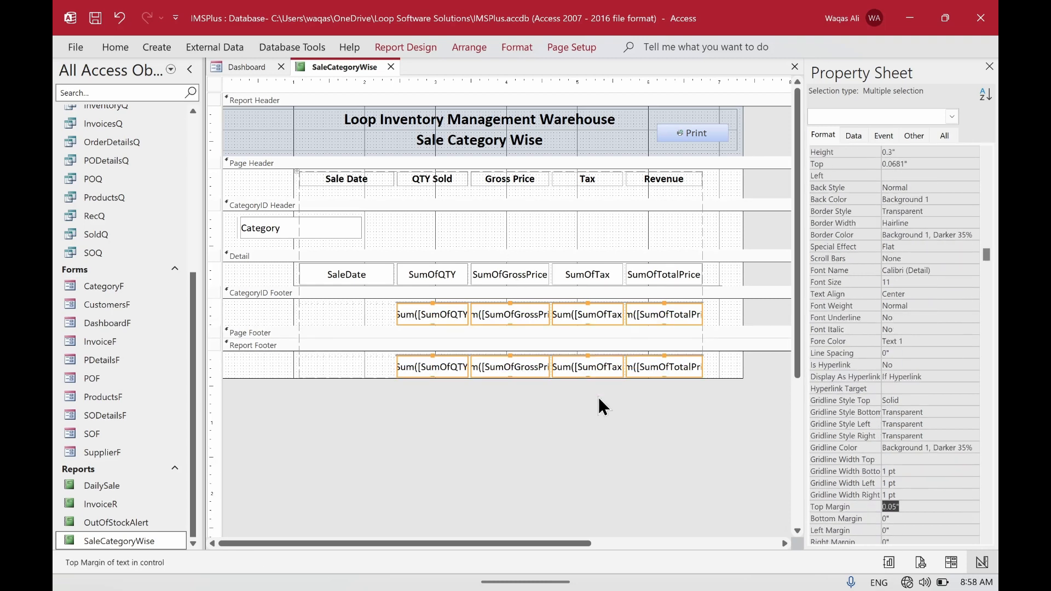
- Set the Sum boxes' top gridline style to Transparent and move both footer rows up to a top position of 0.0208"
left_click(935, 401)
left_click(964, 404)
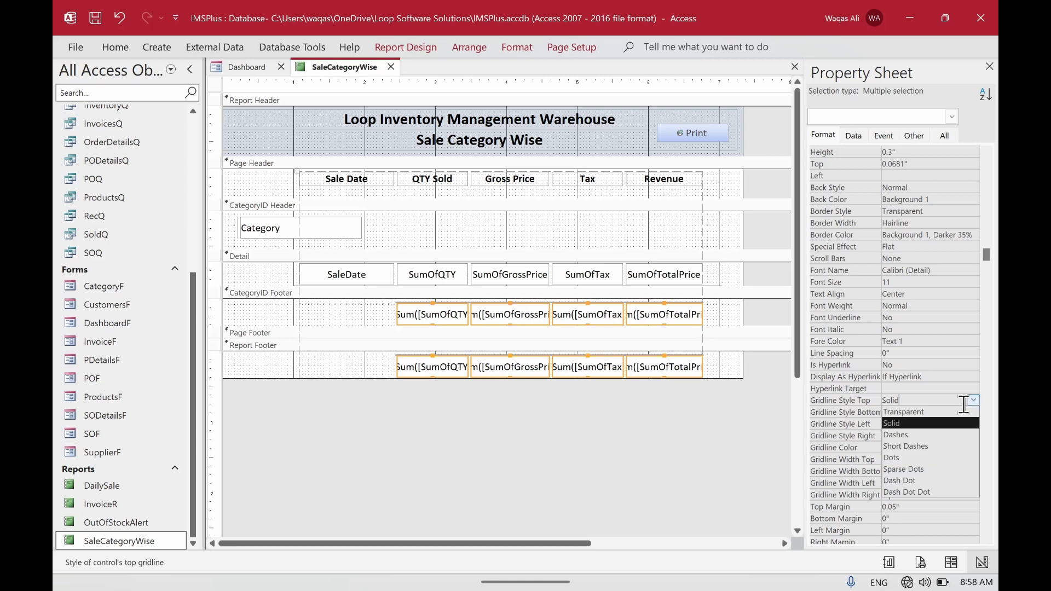
left_click(956, 413)
left_click(632, 423)
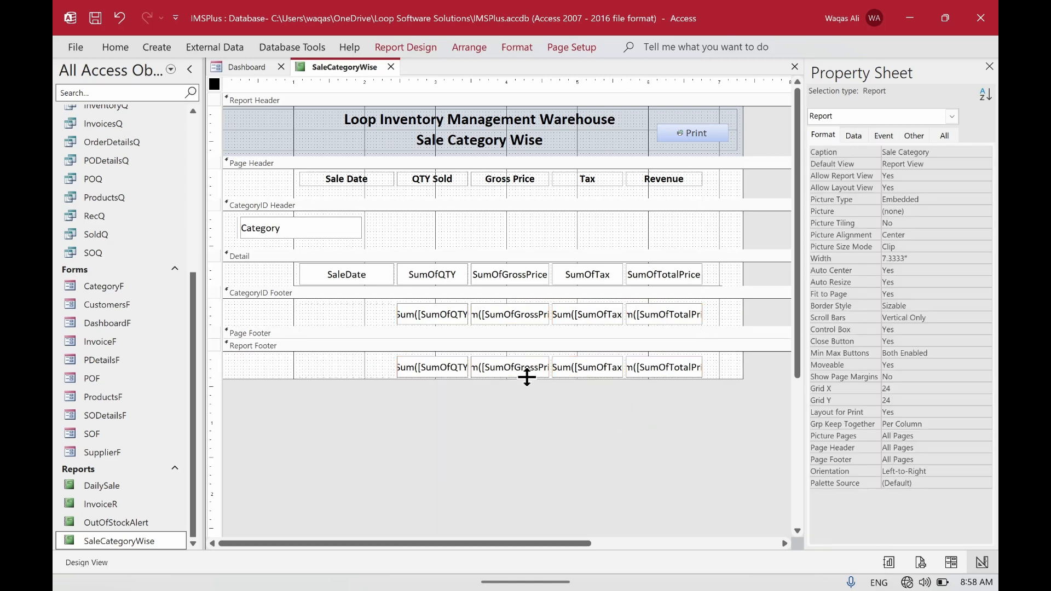
left_click_drag(766, 312, 400, 323)
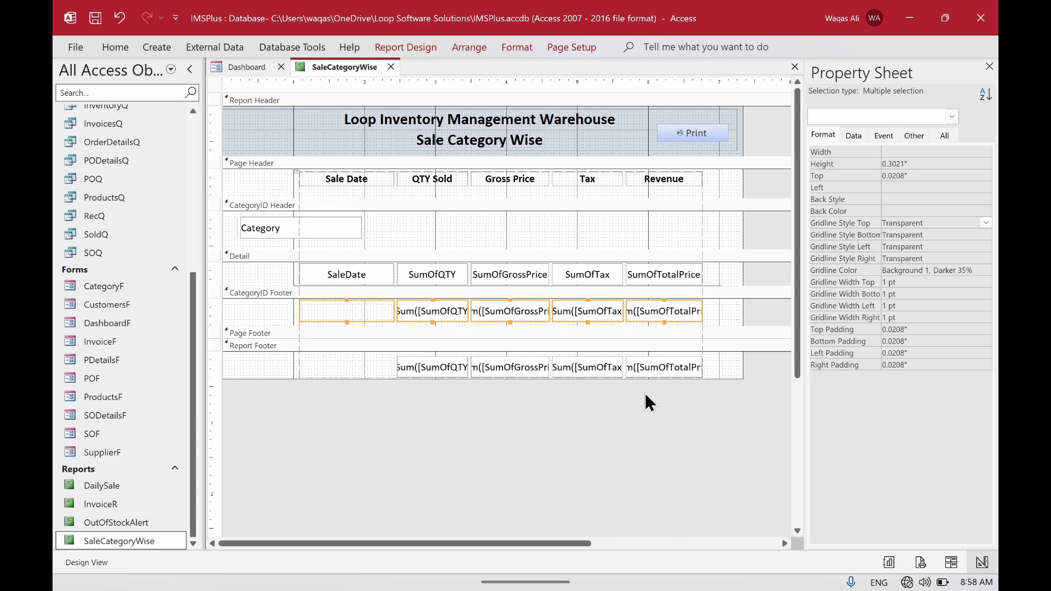
left_click_drag(730, 409, 470, 323)
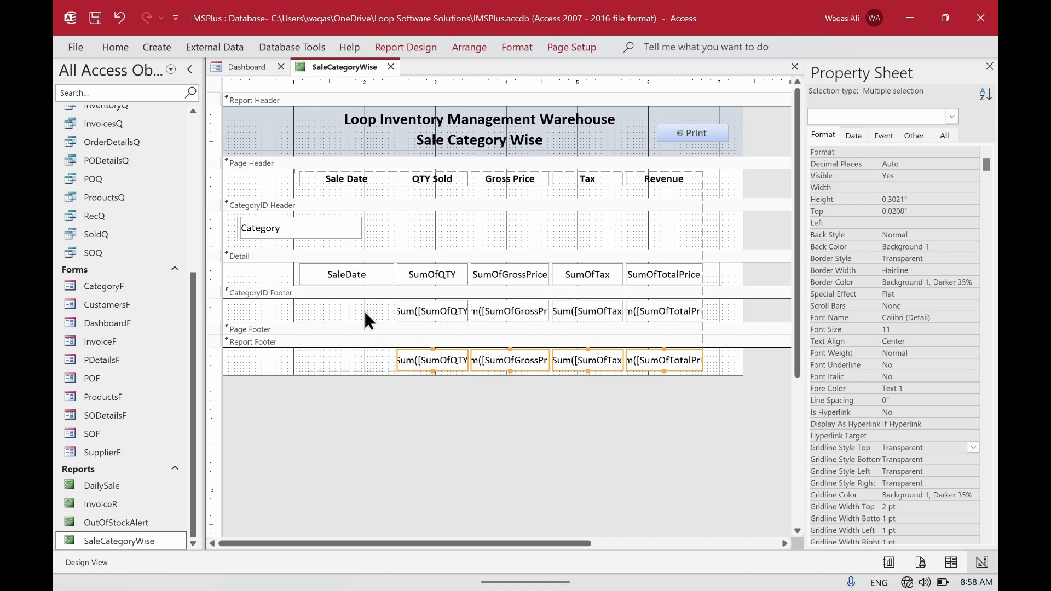
- Make the Category text box in the CategoryID Header bold
left_click(273, 226)
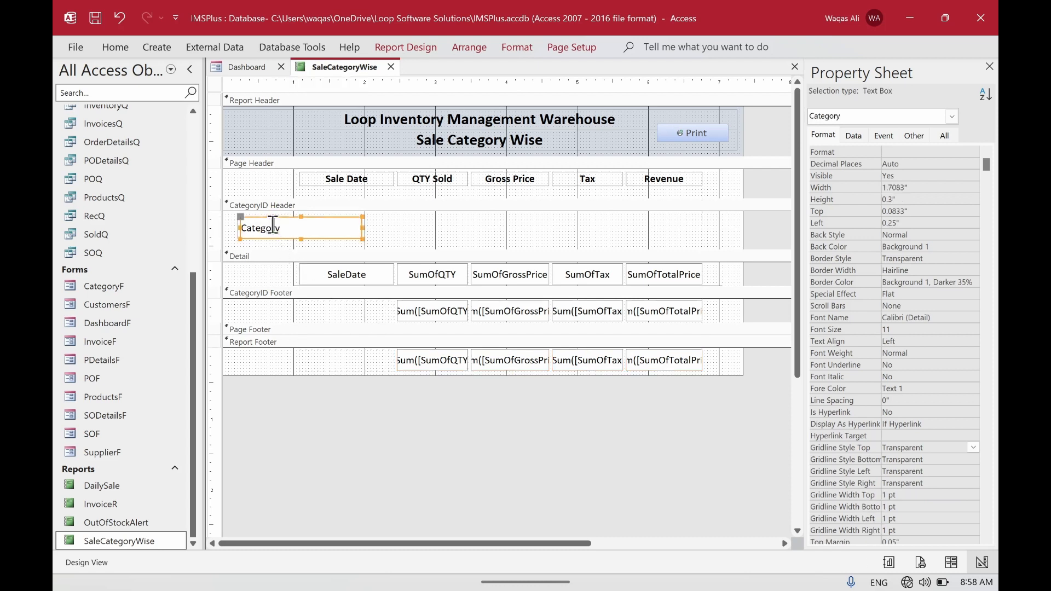
key("ctrl+b")
left_click(422, 48)
- Copy the Sale Date label from the Page Header and paste it into the Report Footer
left_click(356, 175)
left_click(356, 172)
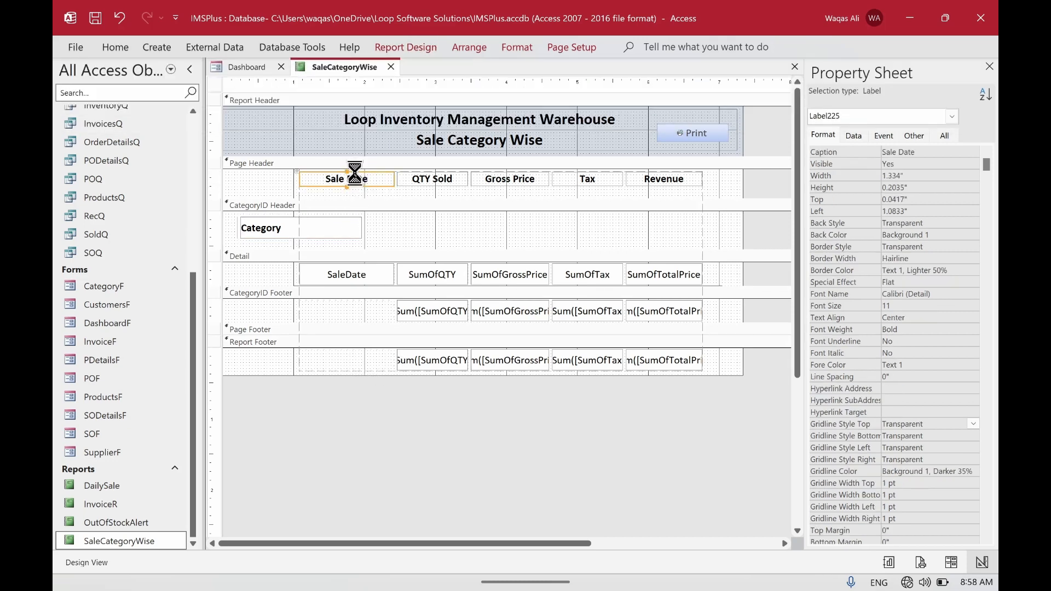
left_click(257, 357)
key("ctrl+v")
- Change the pasted label's text to "Subtotal:" and move it into the empty CategoryID Footer cell before the quantity total
double_click(270, 357)
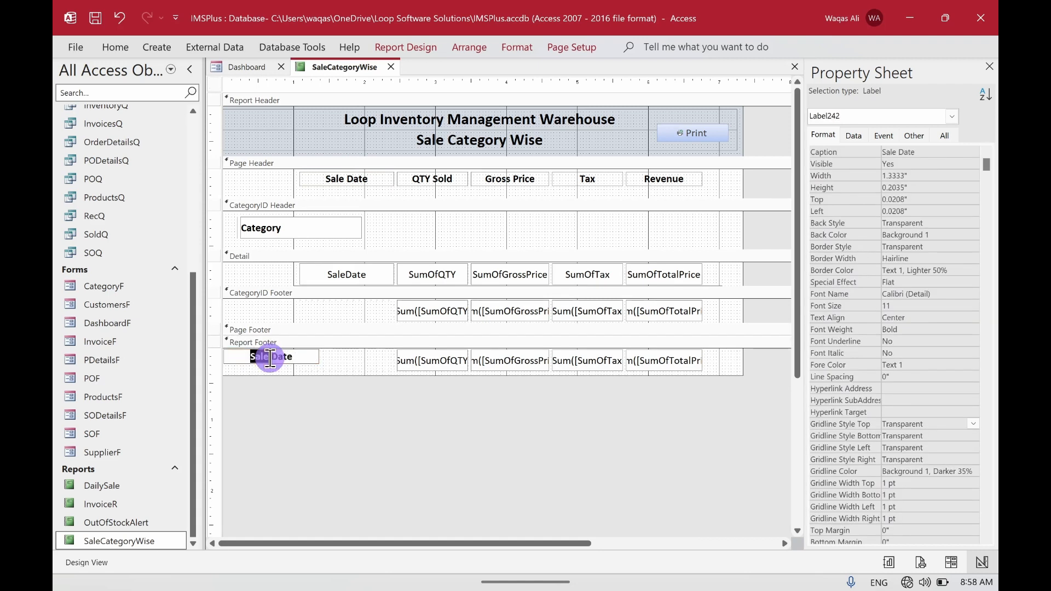
left_click_drag(298, 356, 219, 349)
type("Sub")
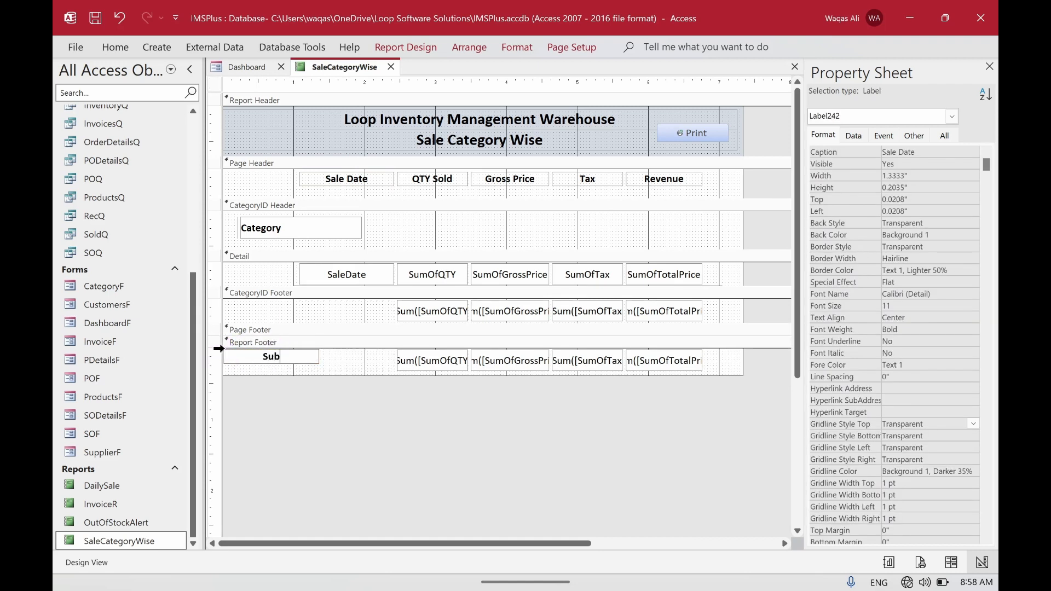
type("total:")
key("Return")
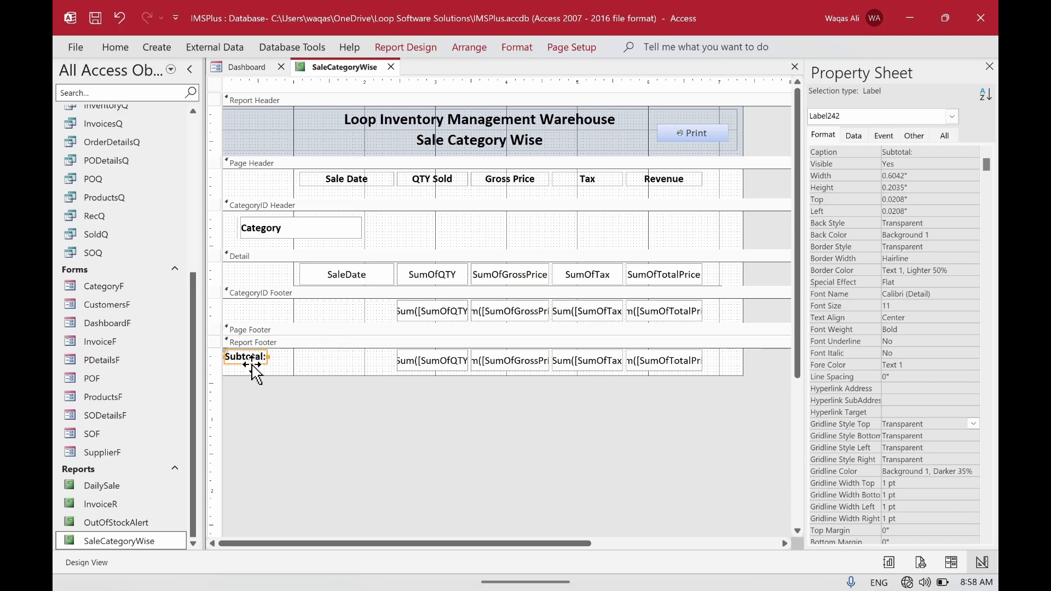
left_click_drag(252, 366, 381, 313)
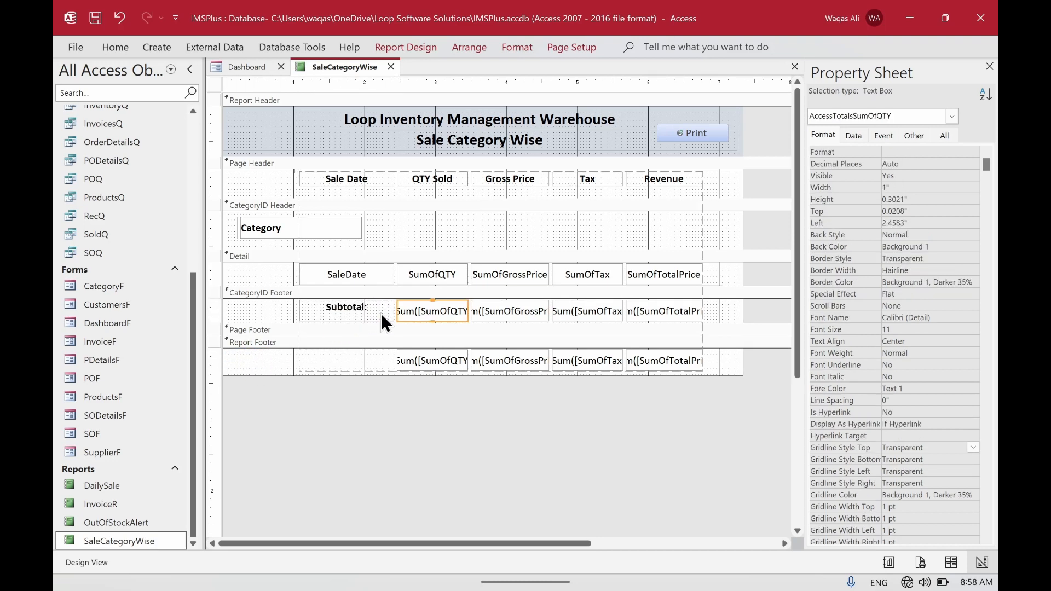
- Set the Subtotal label's top margin to 0.05" and align its text to the right
left_click(356, 309)
left_click(116, 47)
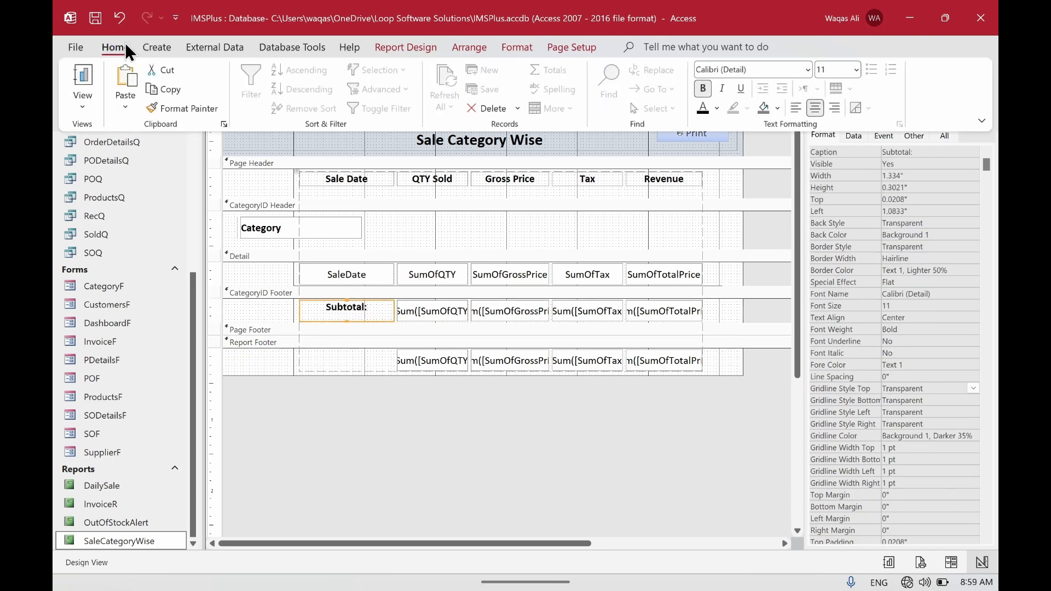
left_click(899, 487)
left_click(868, 495)
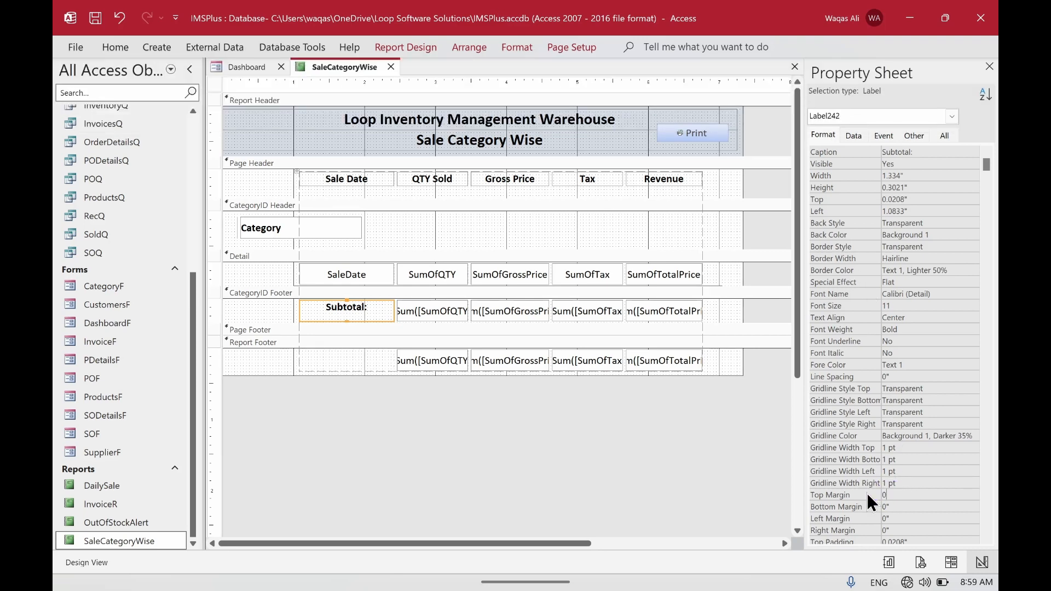
key("Return")
key("ctrl+c")
left_click(114, 45)
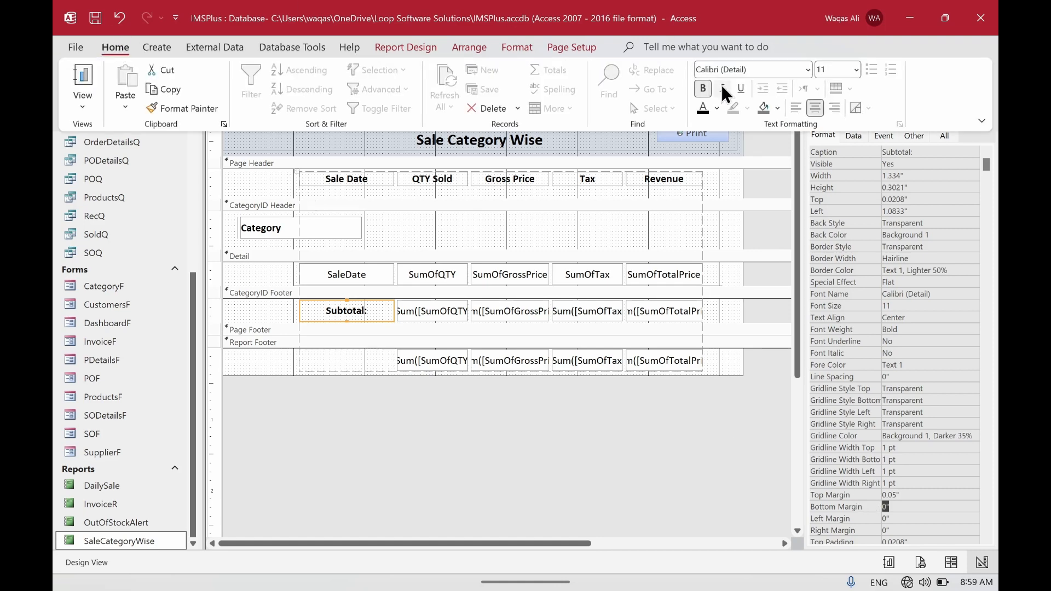
left_click(833, 108)
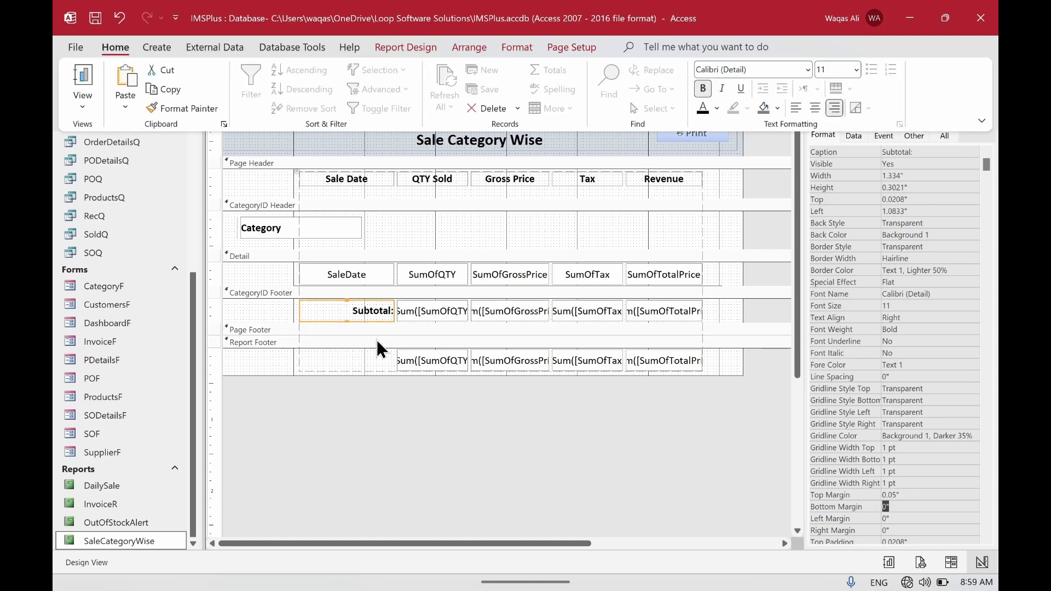
left_click(327, 381)
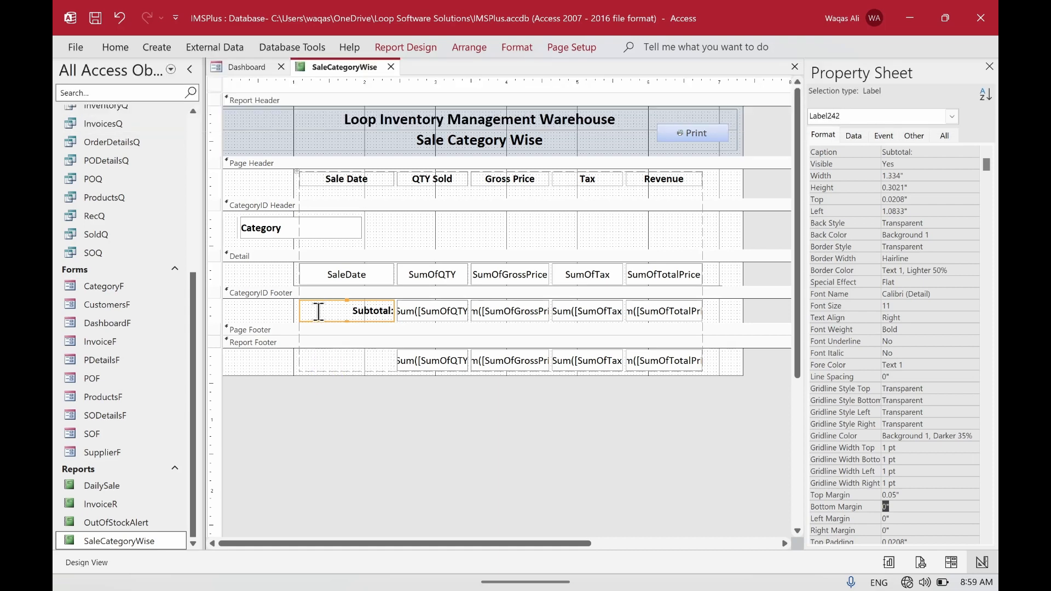
left_click(264, 350)
key("ctrl+v")
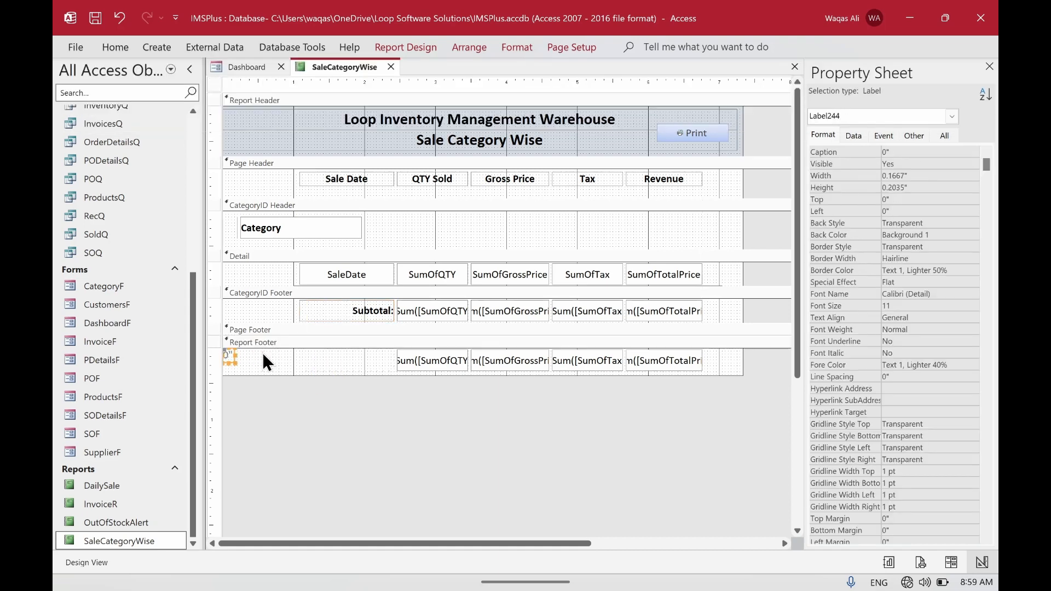
double_click(235, 361)
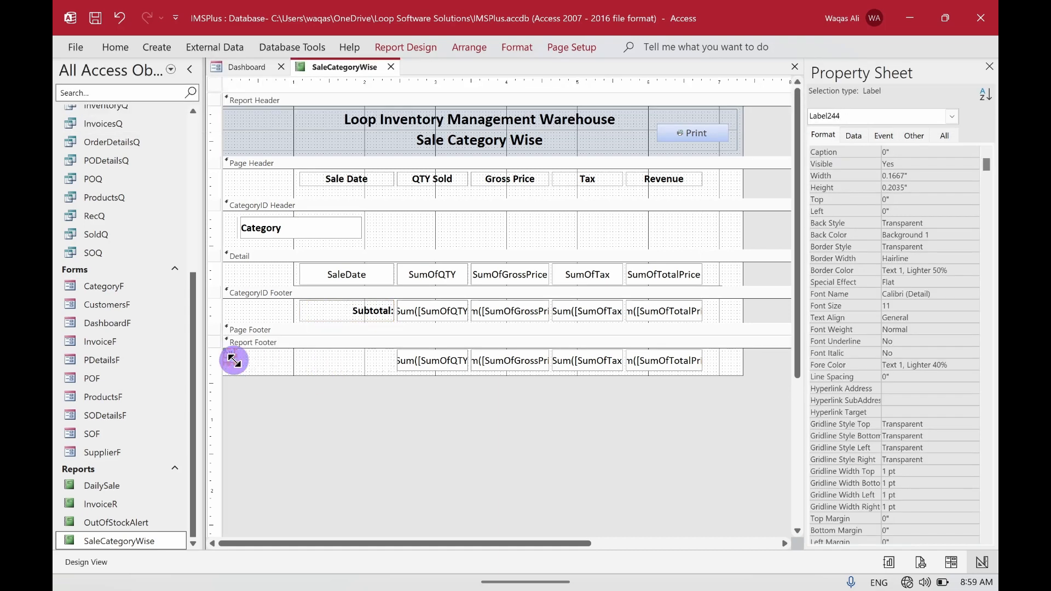
key("ctrl+z")
left_click(241, 368)
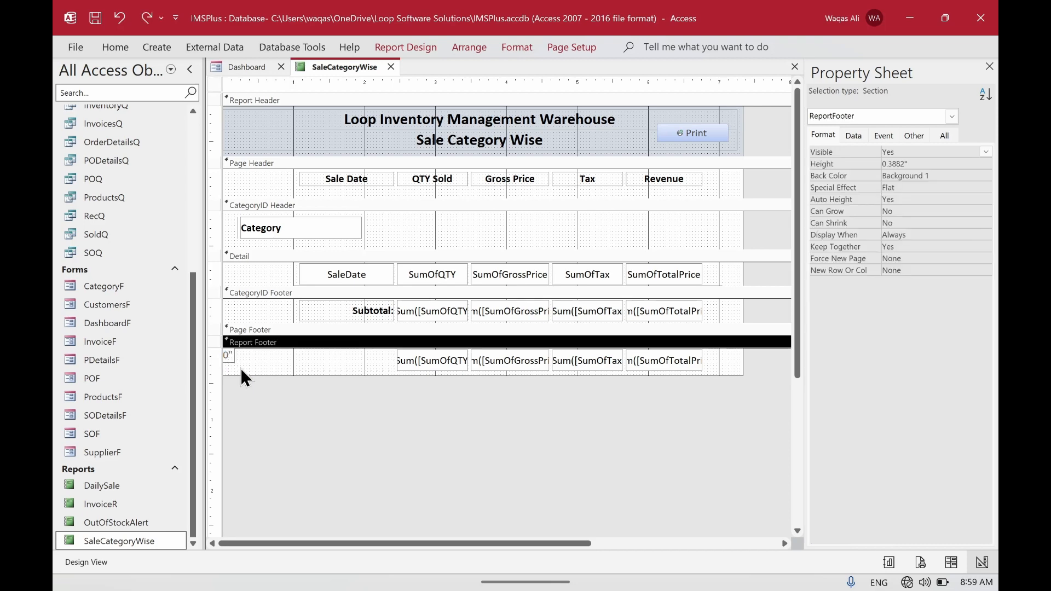
left_click(227, 354)
key("Delete")
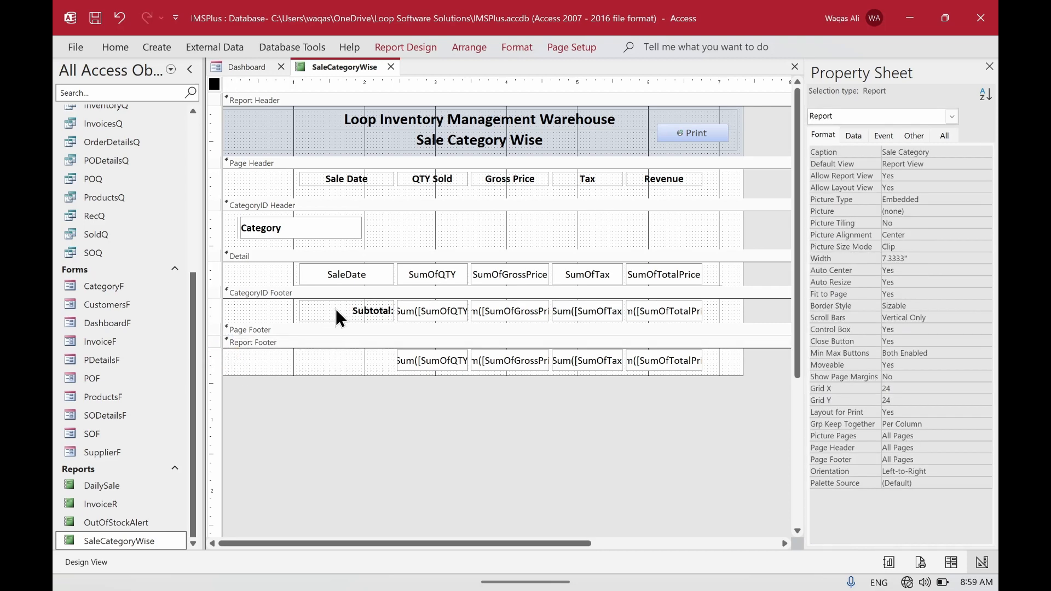
- Copy the Subtotal label from the CategoryID Footer and paste it into the Report Footer
left_click(357, 304)
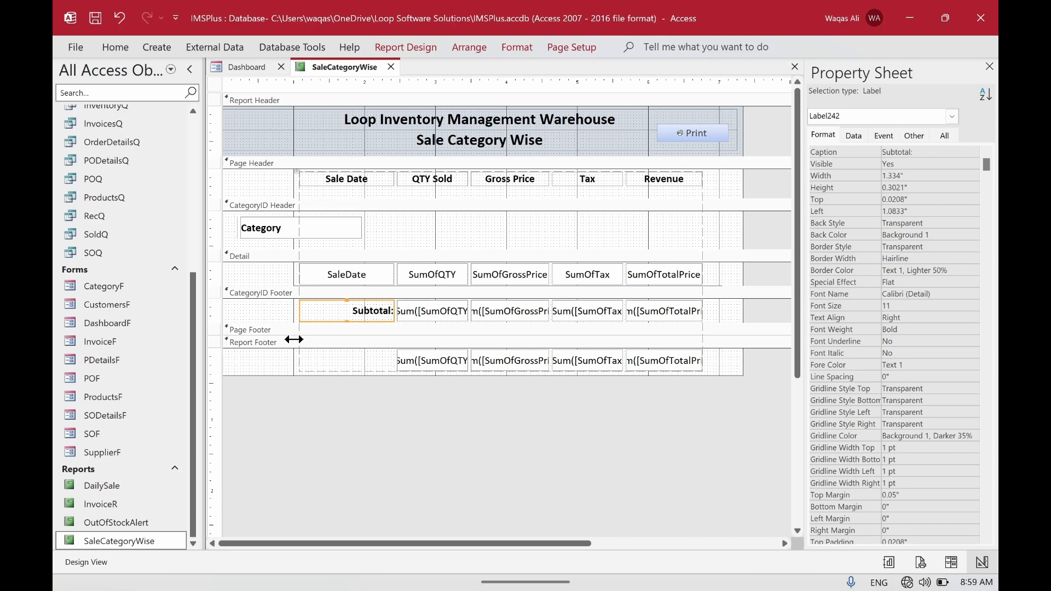
right_click(268, 352)
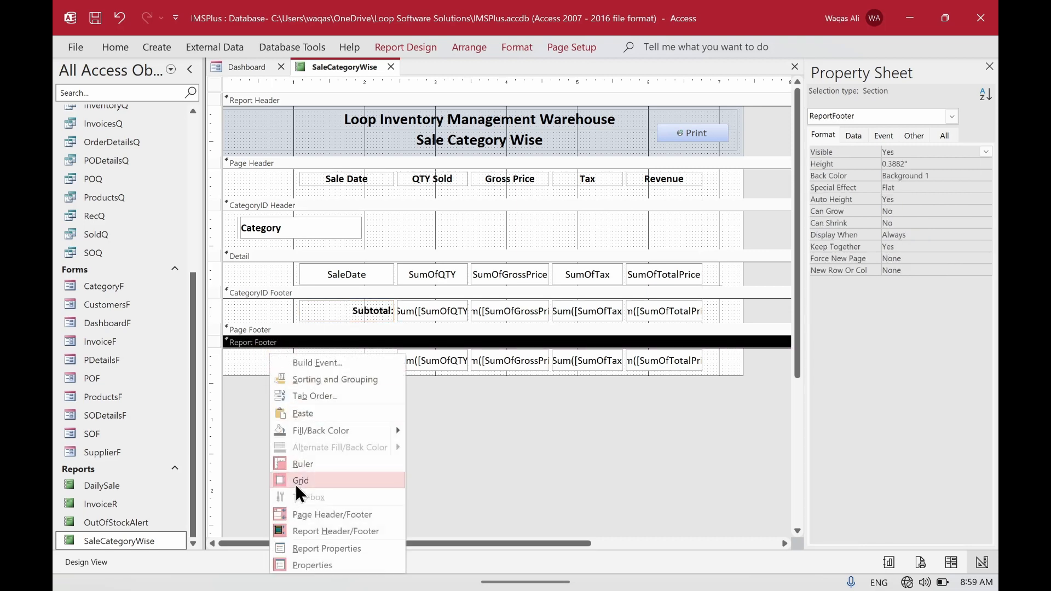
left_click(314, 416)
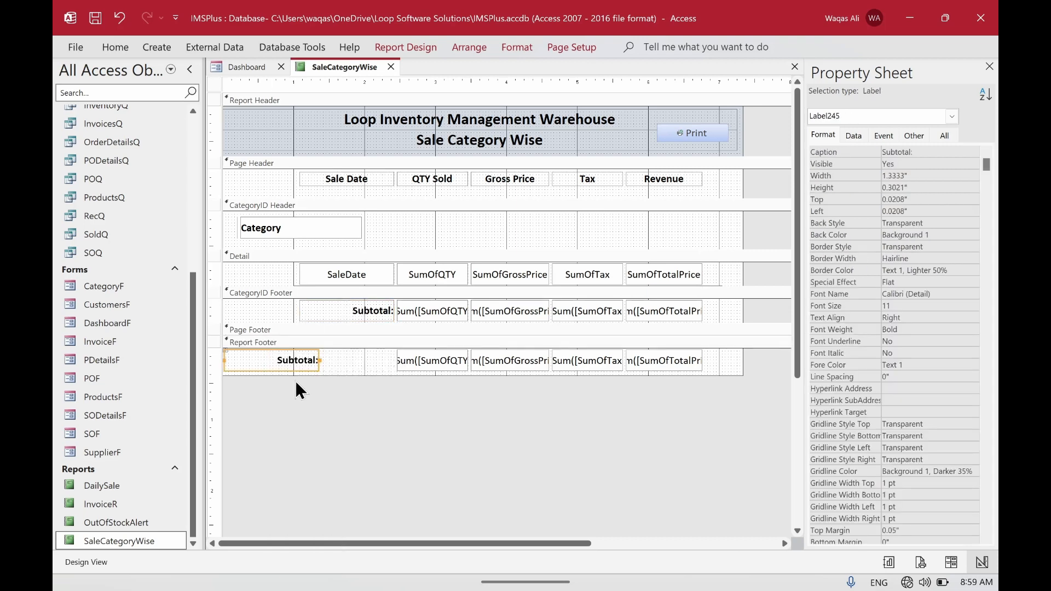
- Change the pasted label's text to "Grand Total:" and move it into the empty Report Footer cell before the quantity total
double_click(294, 356)
type("Gran")
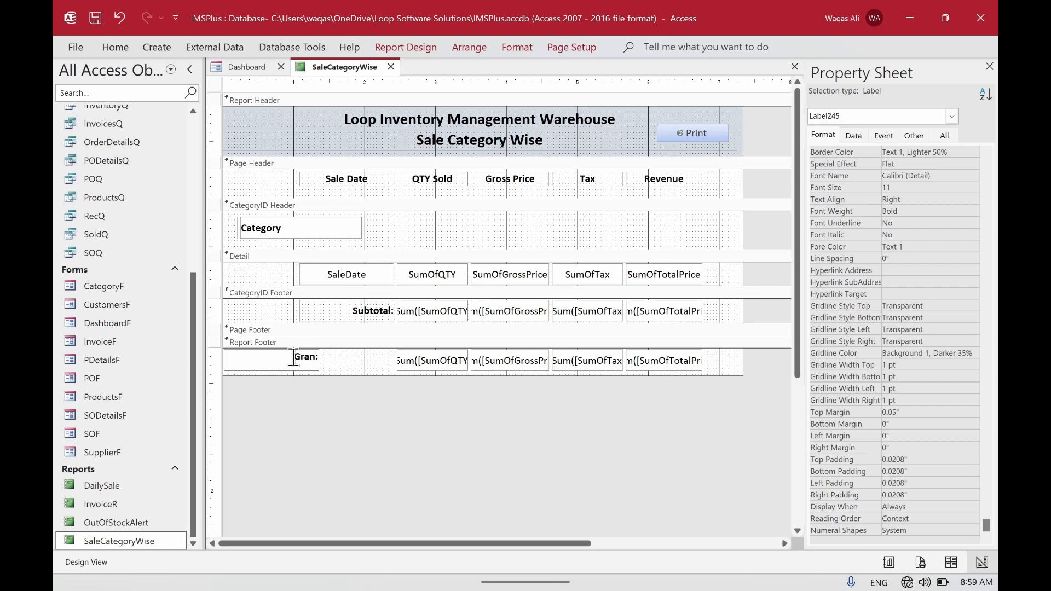
type("d Total")
key("Return")
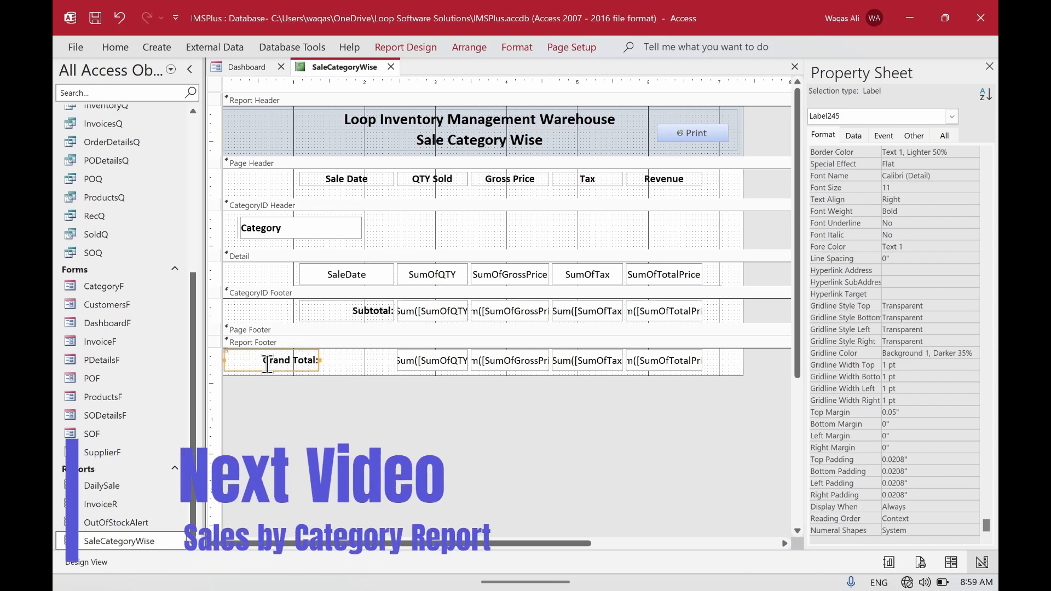
left_click_drag(266, 364, 343, 366)
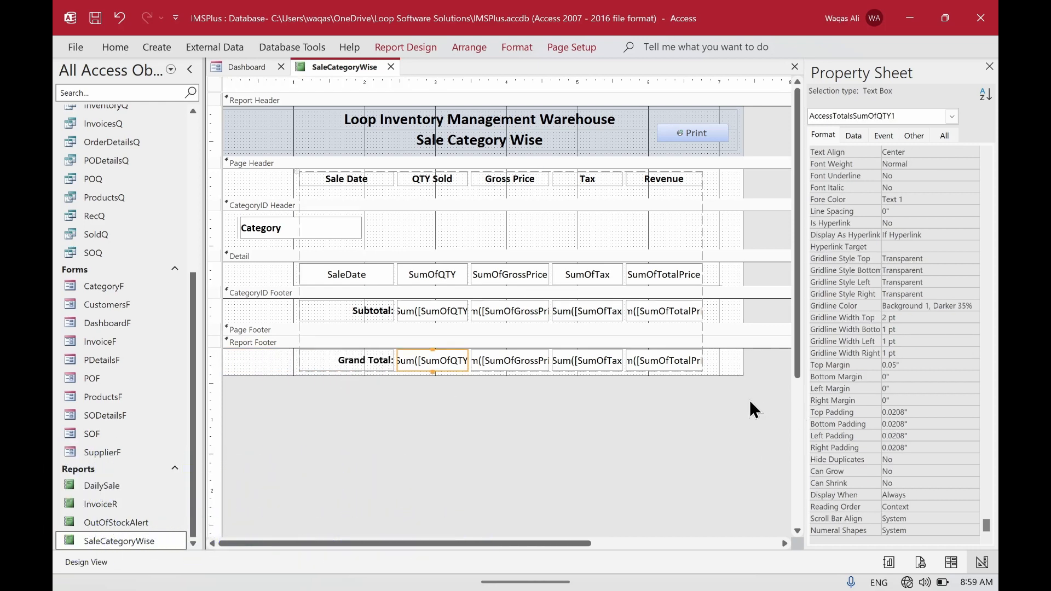
- Make all the total text boxes in the CategoryID Footer and Report Footer bold
left_click_drag(750, 403, 422, 311)
key("ctrl+b")
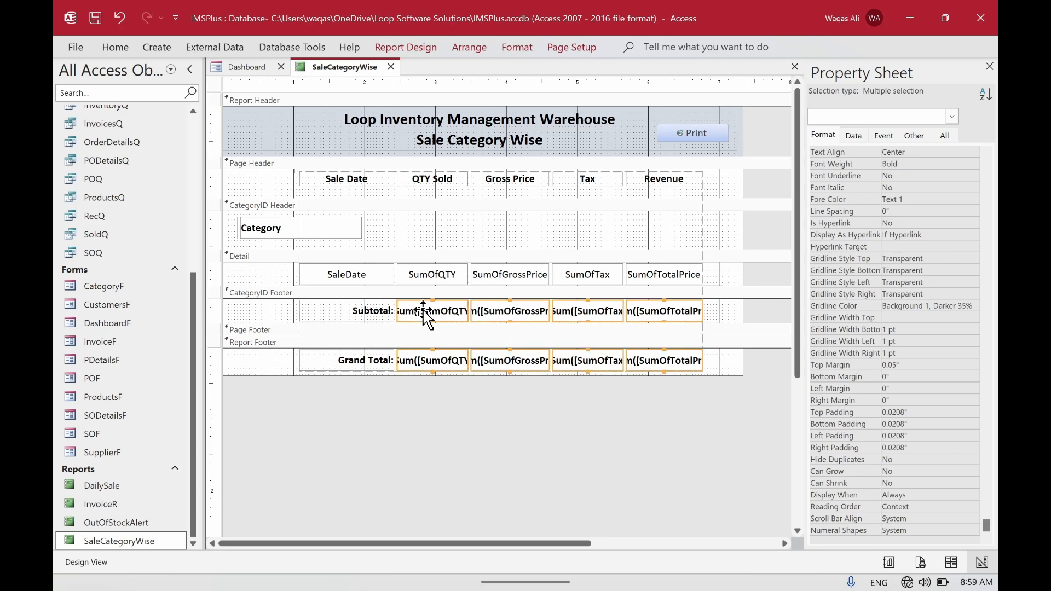
left_click(656, 395)
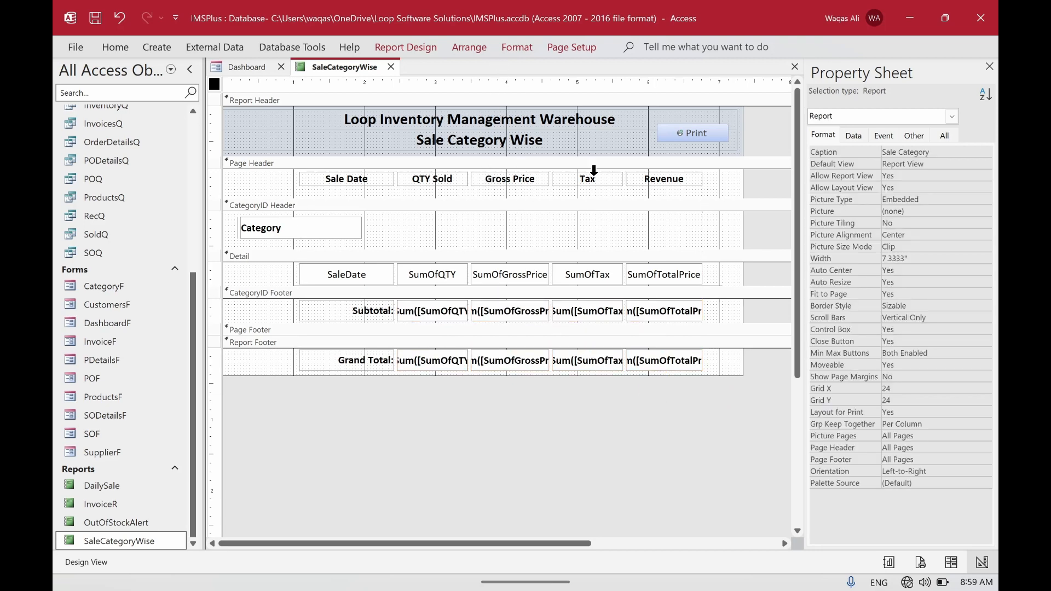
- Move the row of column heading labels lower in the Page Header and show the report in Report View
left_click_drag(721, 193, 307, 191)
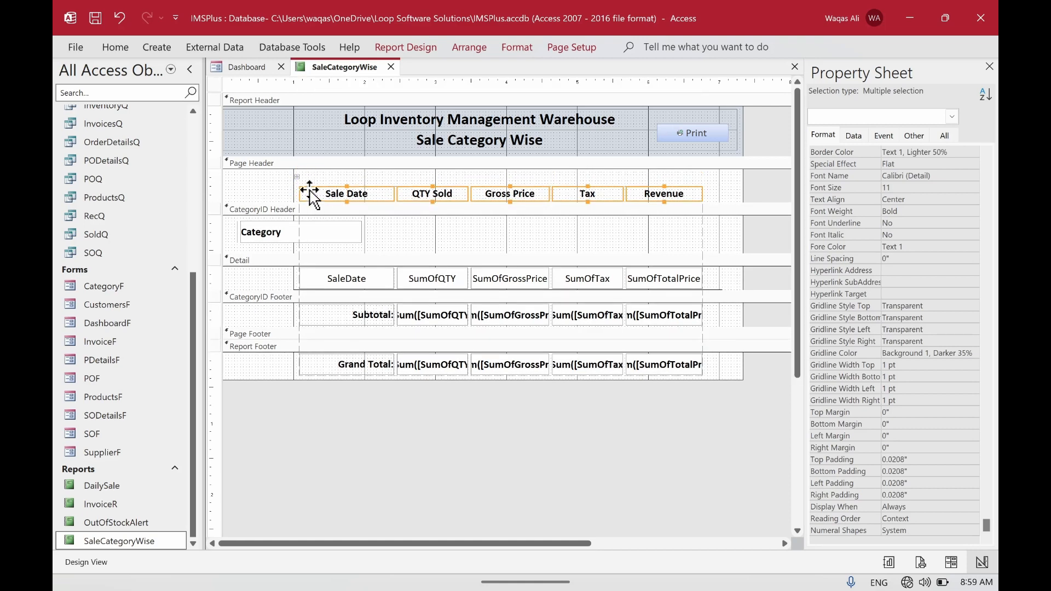
right_click(324, 64)
left_click(340, 69)
right_click(339, 68)
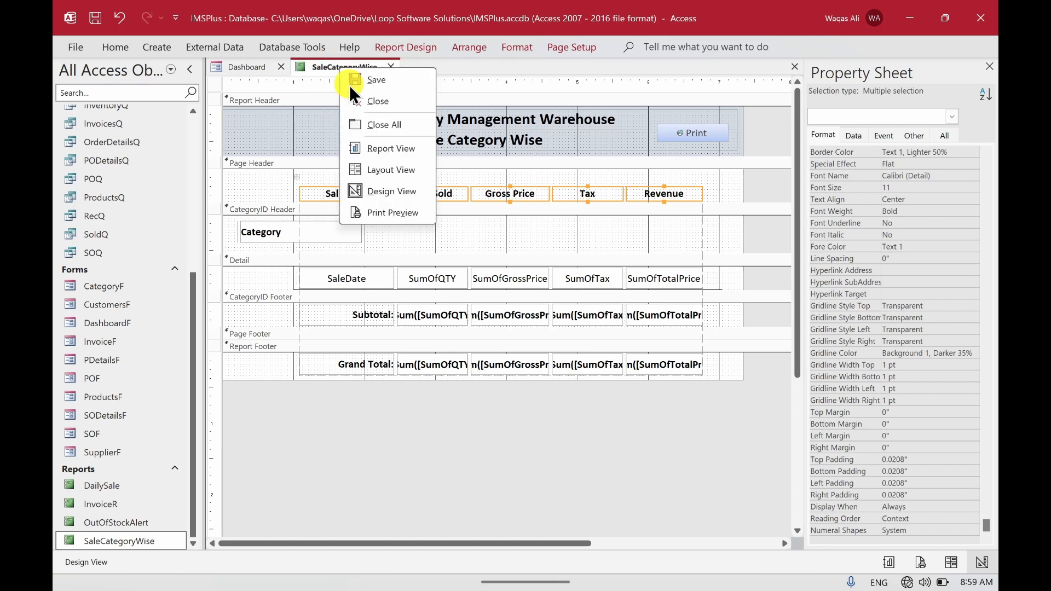
left_click(393, 151)
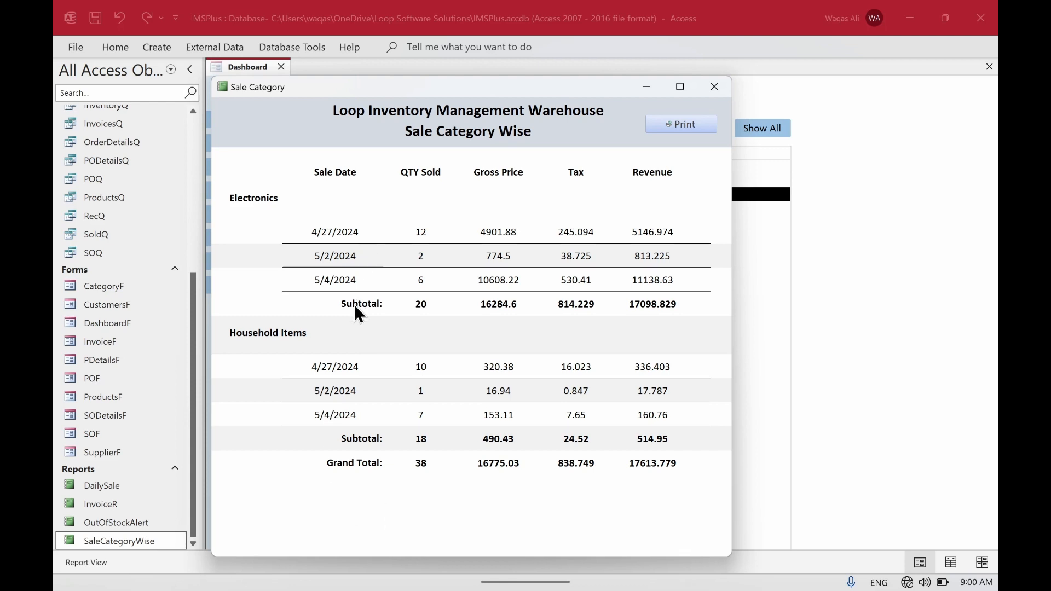
- Return the report to Design View and make the SaleDate text box in the Detail section bold
right_click(465, 507)
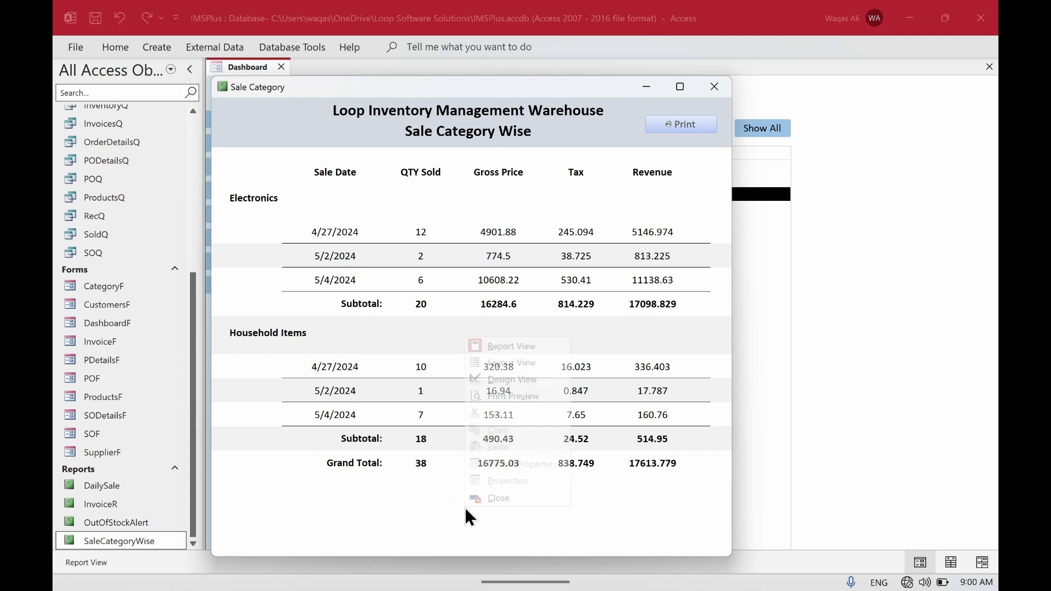
left_click(329, 475)
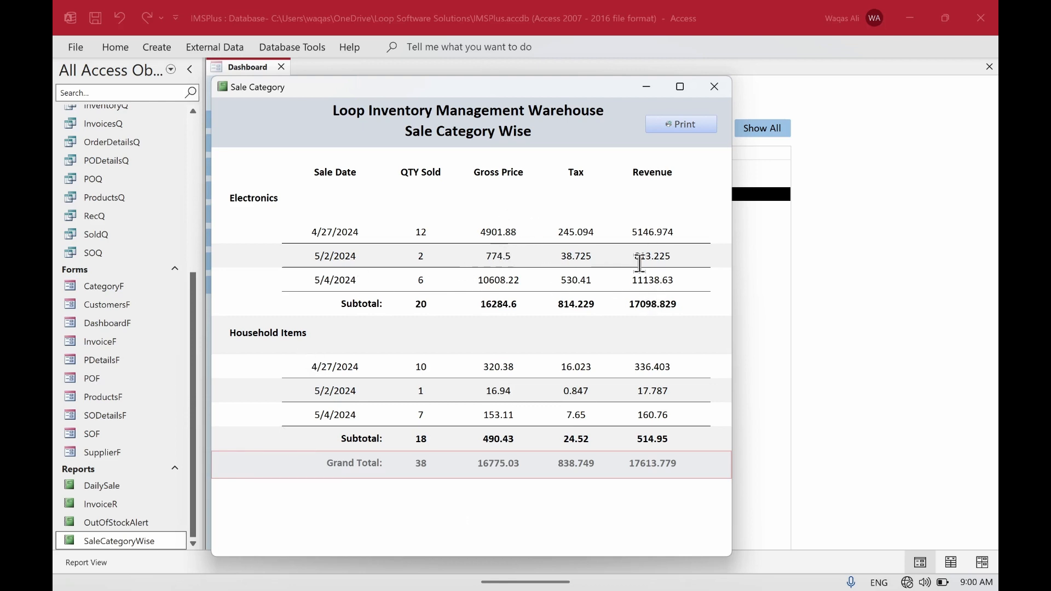
right_click(708, 195)
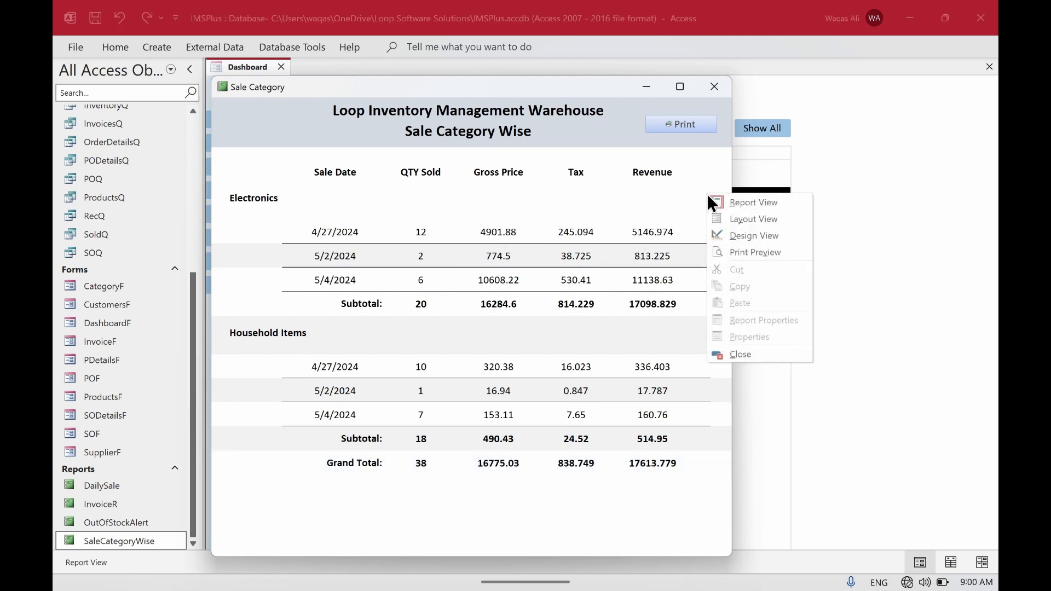
left_click(724, 232)
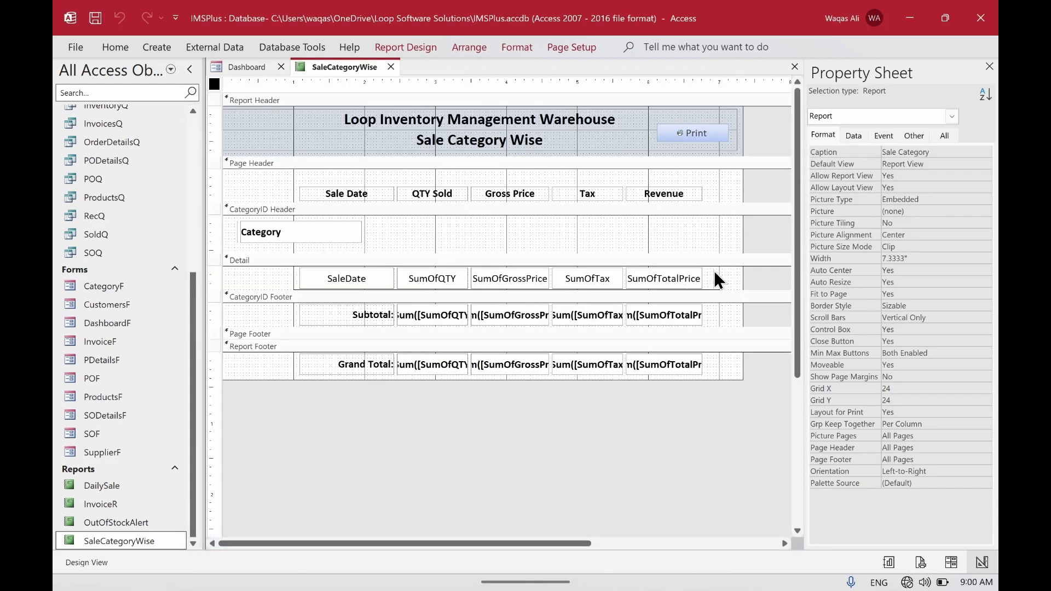
left_click(349, 275)
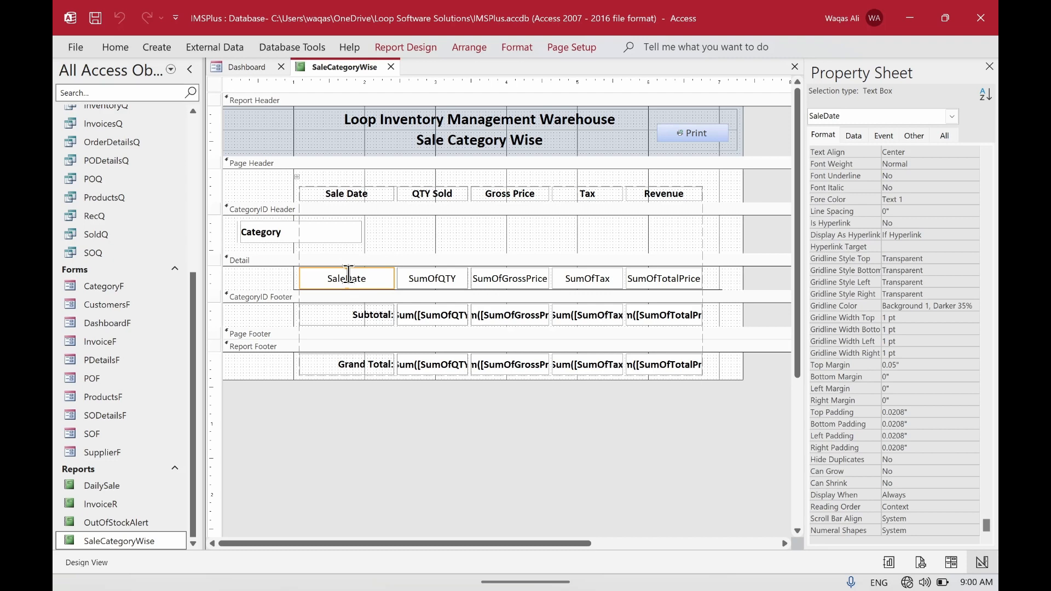
key("ctrl+b")
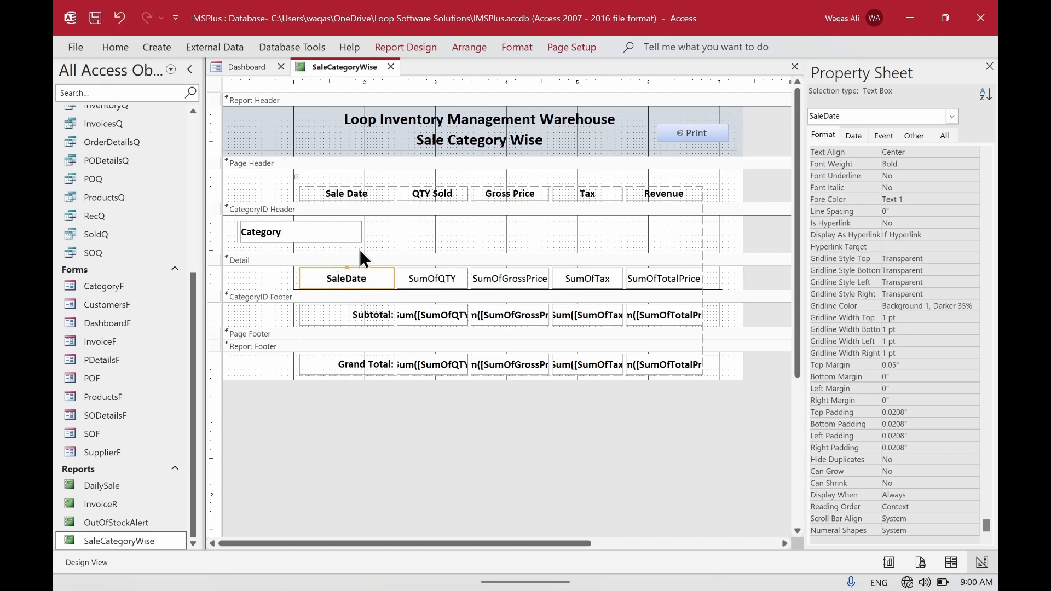
- Set the alternate back color of the Detail section and the CategoryID Footer to white
right_click(352, 261)
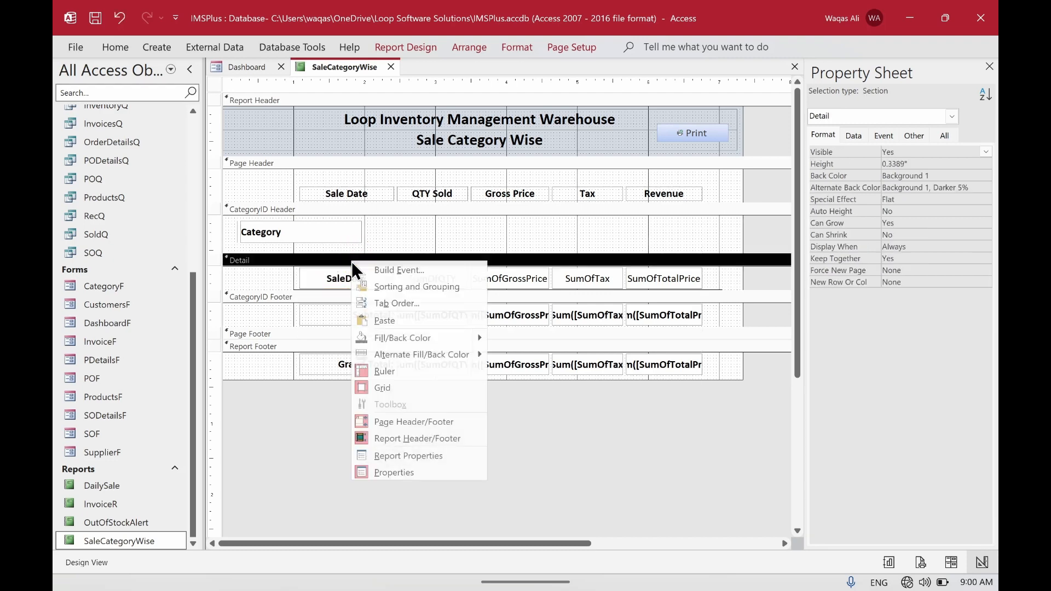
mouse_move(373, 354)
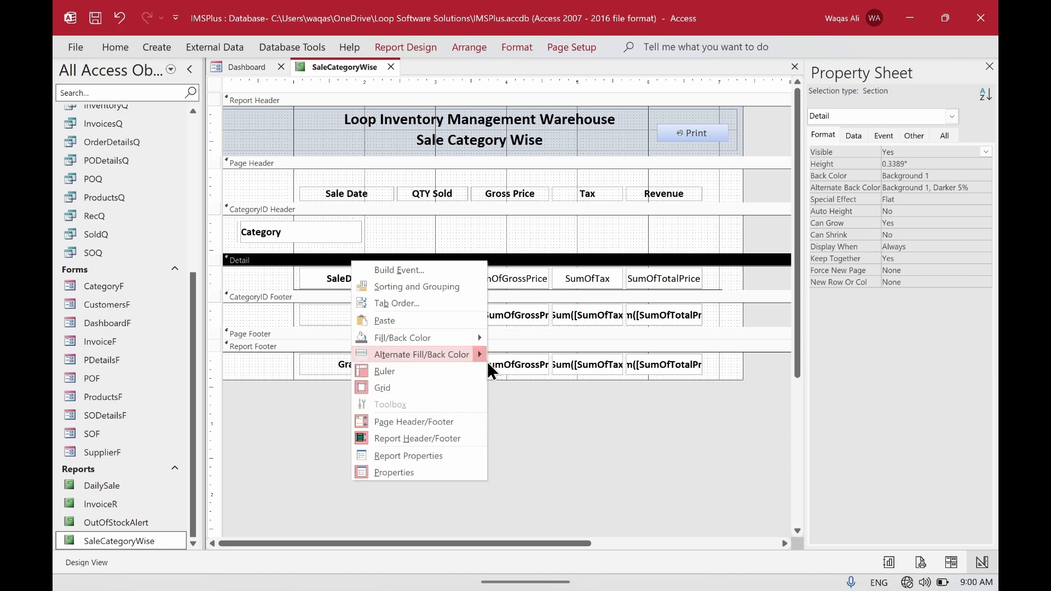
mouse_move(472, 360)
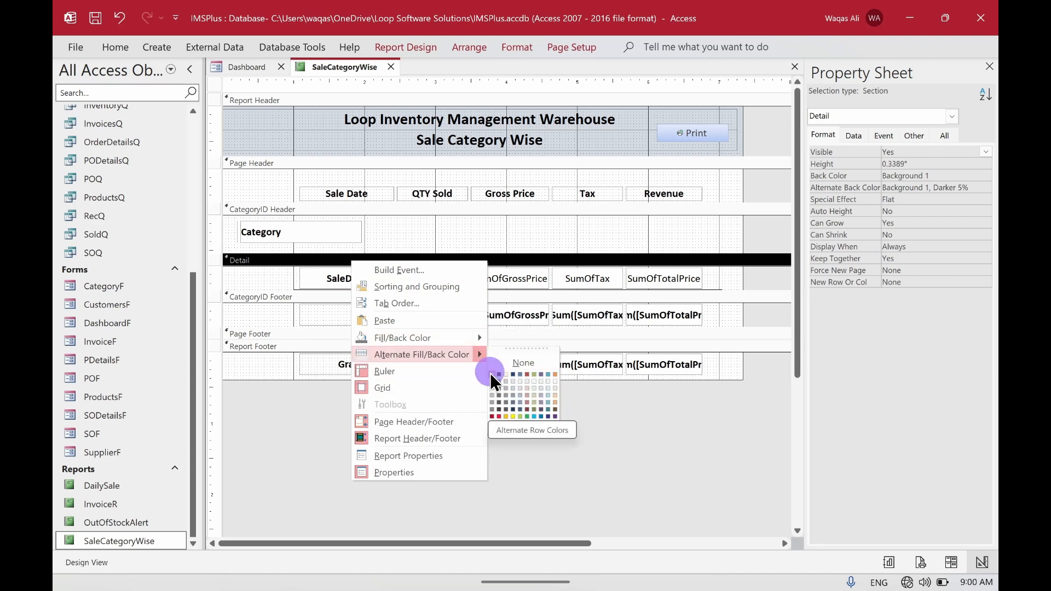
left_click(491, 374)
right_click(389, 295)
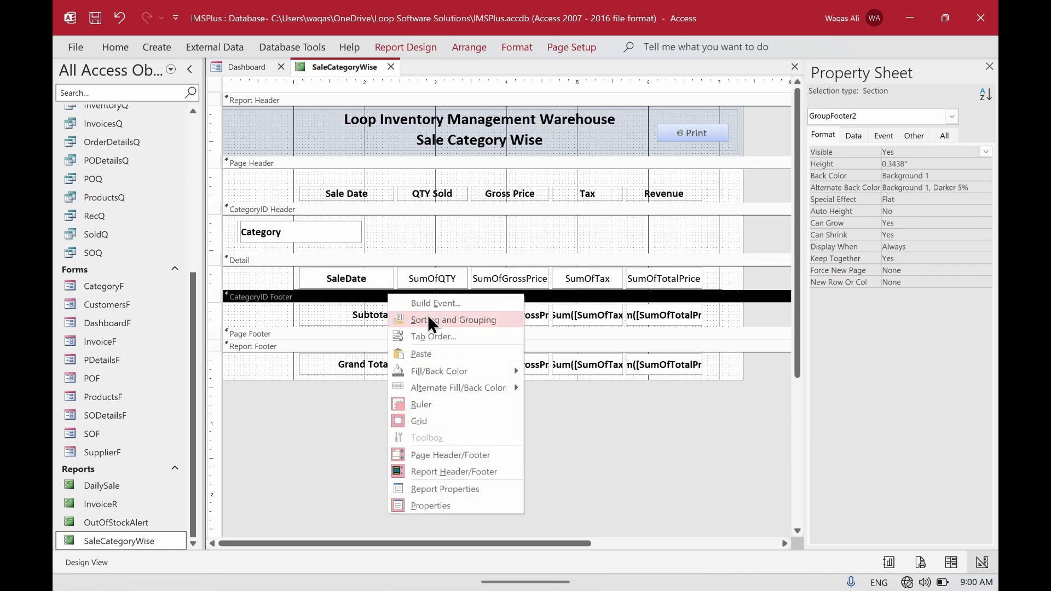
mouse_move(468, 387)
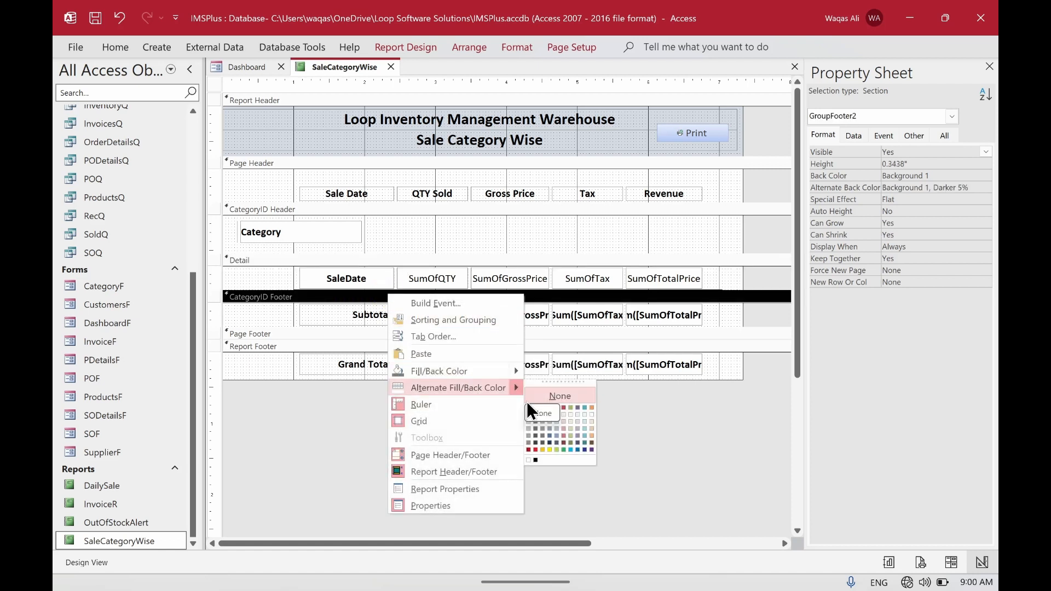
left_click(529, 407)
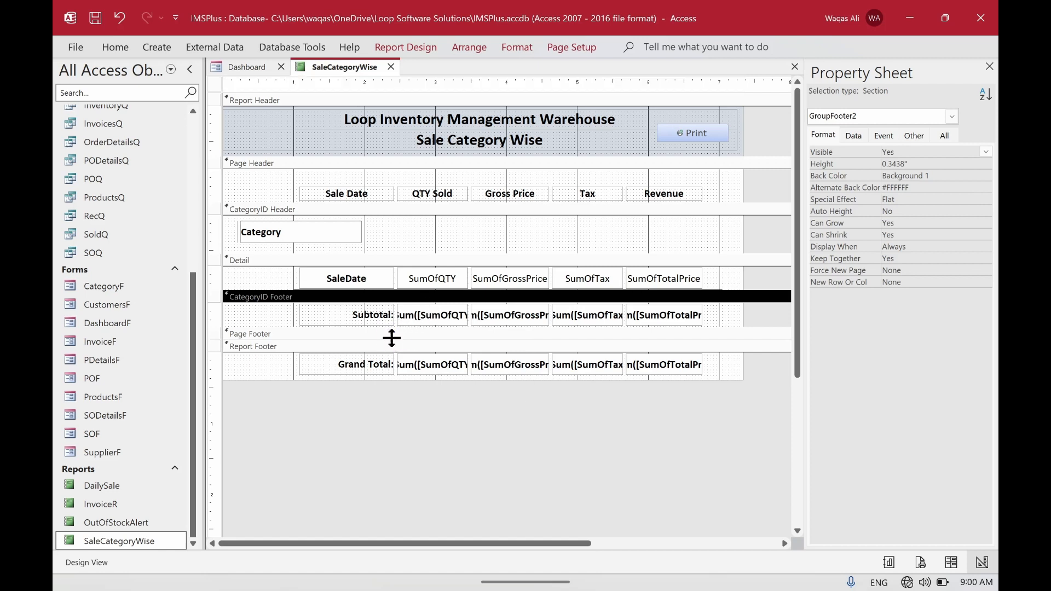
left_click(467, 349)
right_click(467, 349)
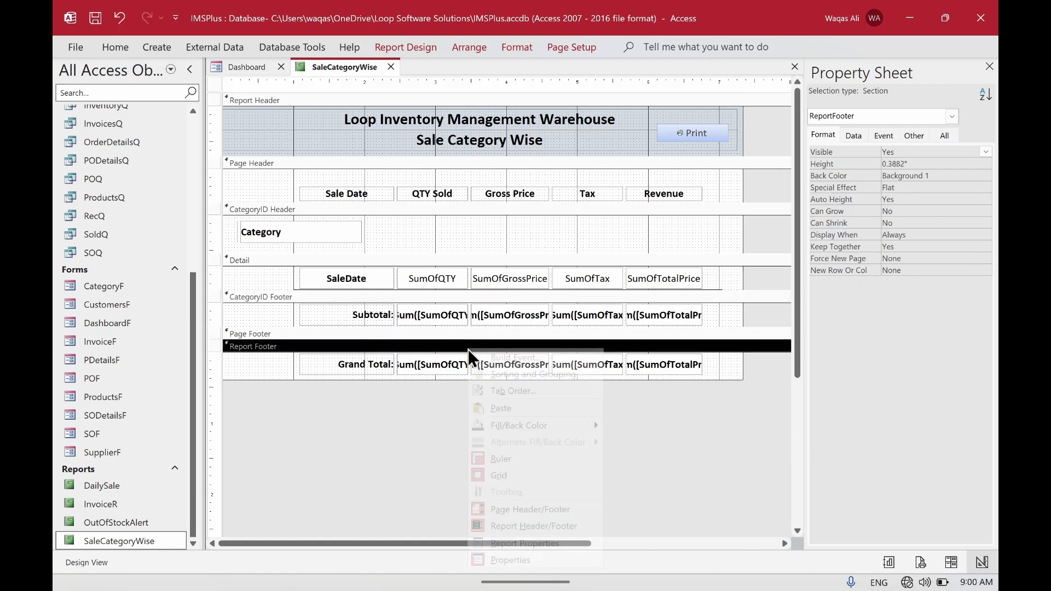
left_click(325, 394)
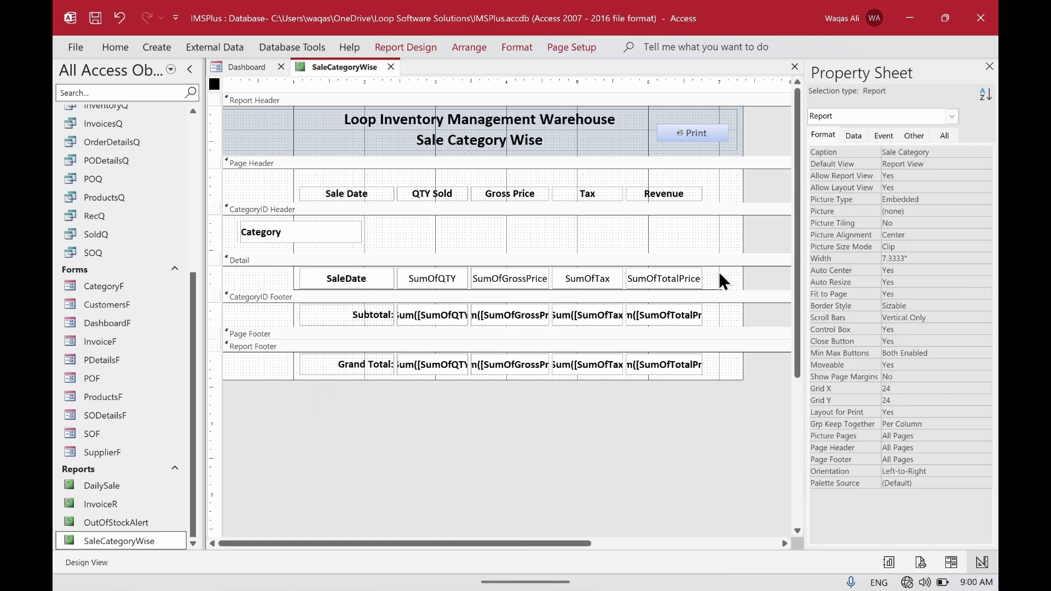
left_click(653, 282)
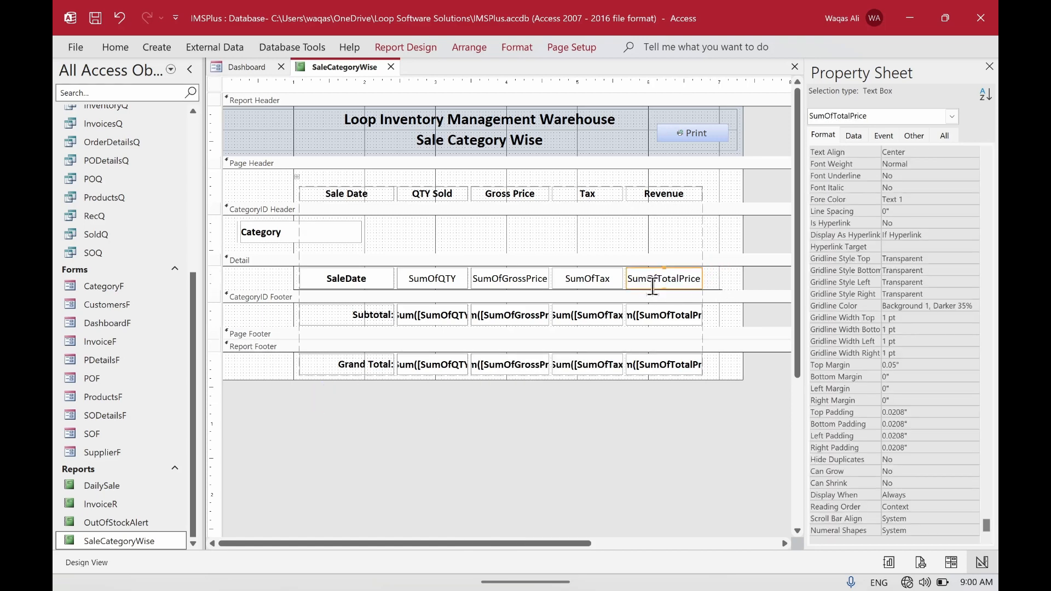
left_click(727, 308)
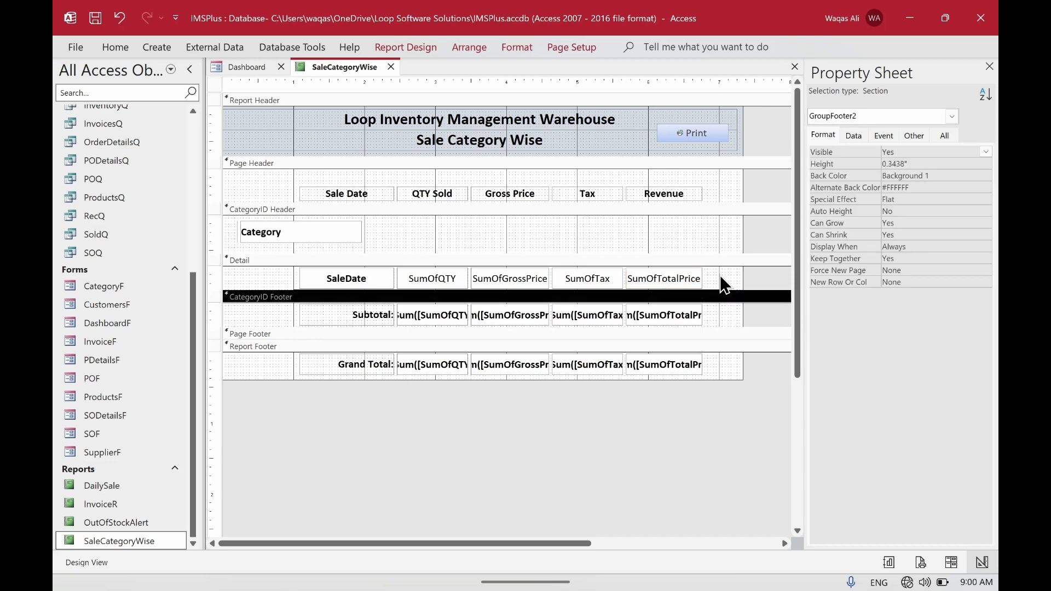
left_click_drag(718, 274, 487, 367)
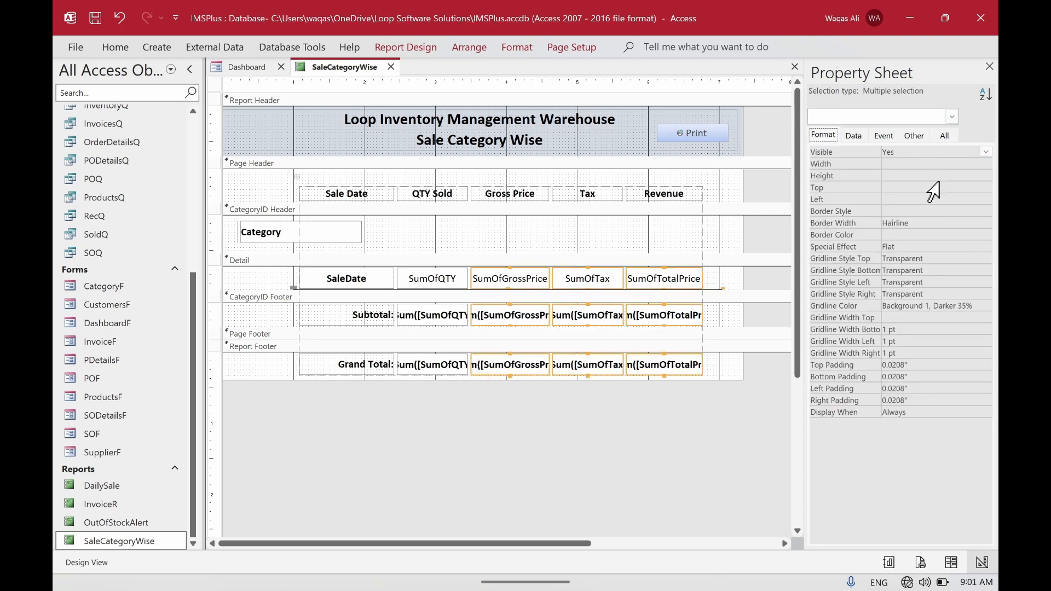
left_click(589, 390)
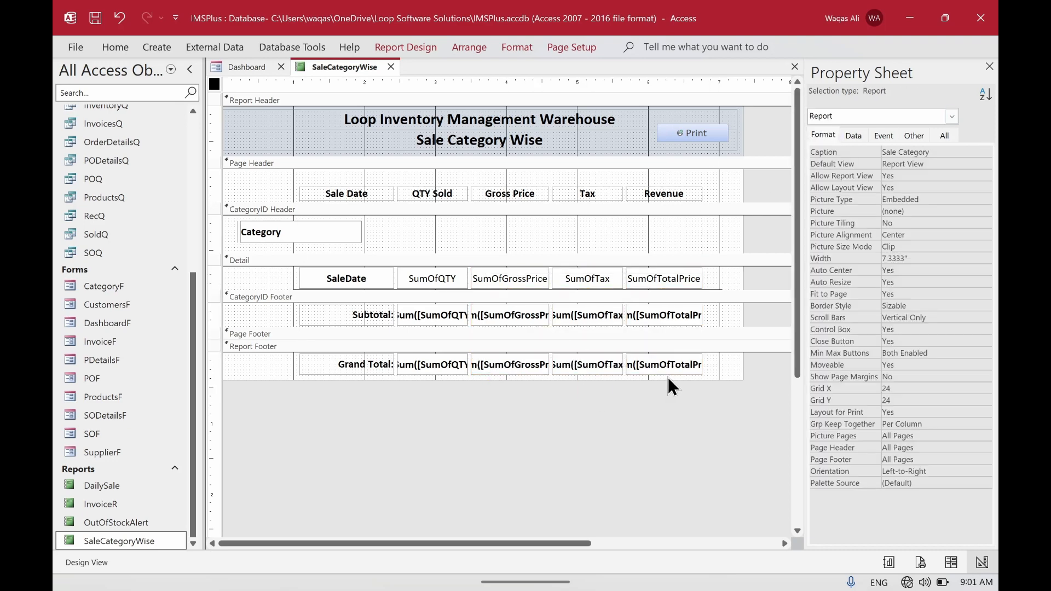
- Set the gross price, tax and total price text boxes in the Detail, CategoryID Footer and Report Footer to Standard format with 1 decimal place
left_click(691, 372)
left_click(575, 369, "shift")
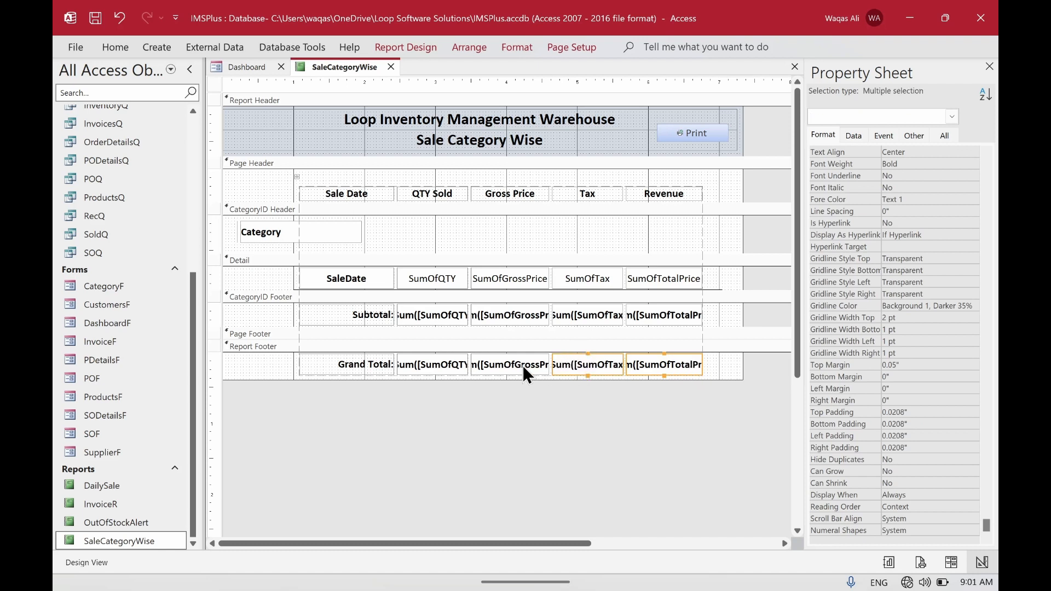
left_click(524, 365, "shift")
left_click(500, 313, "shift")
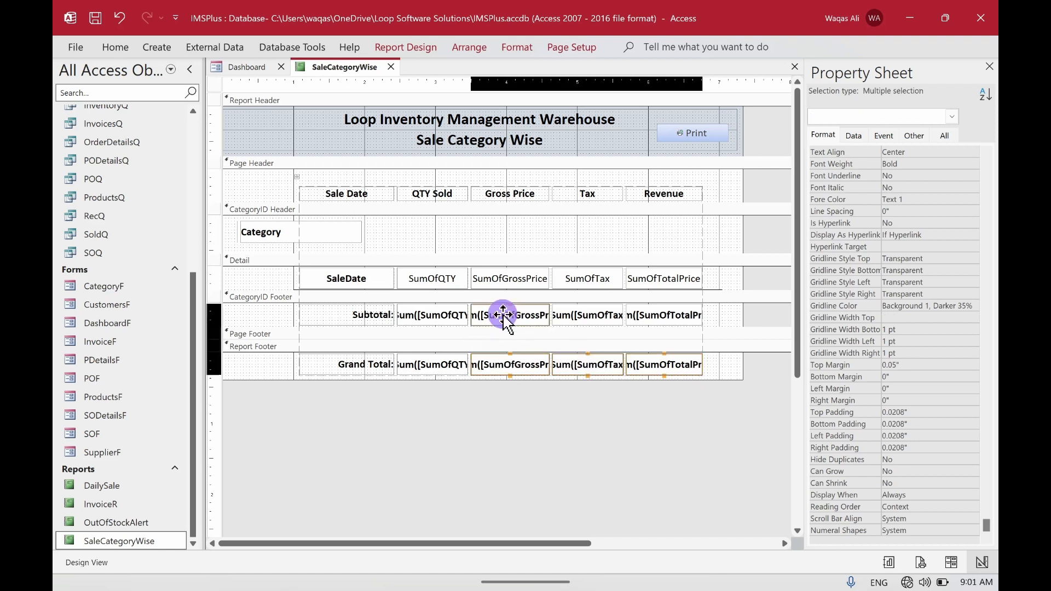
left_click(564, 315, "shift")
left_click(669, 312, "shift")
left_click(673, 279, "shift")
left_click(581, 285, "shift")
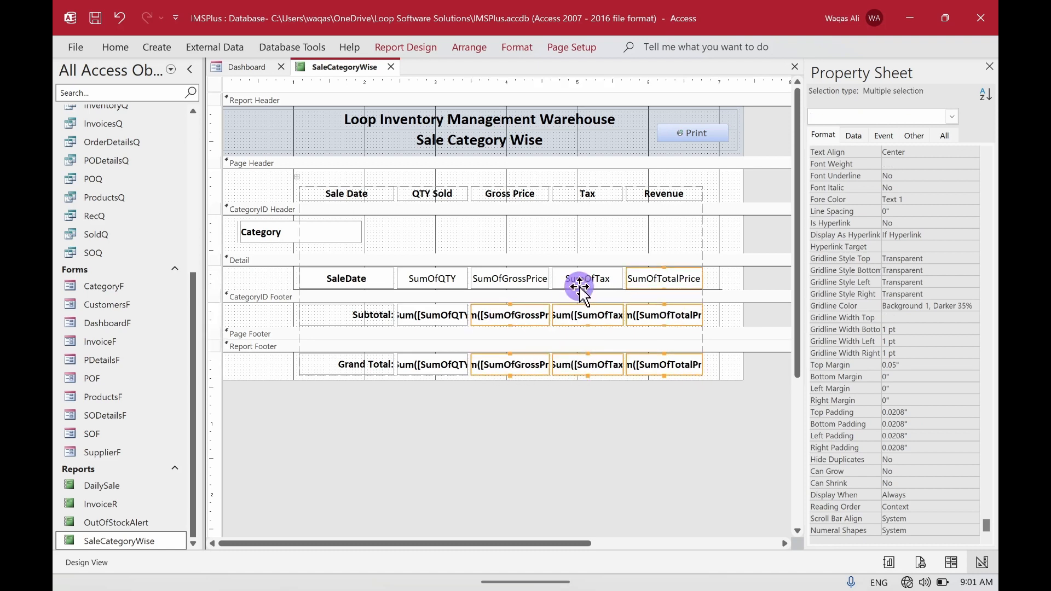
left_click(535, 278, "shift")
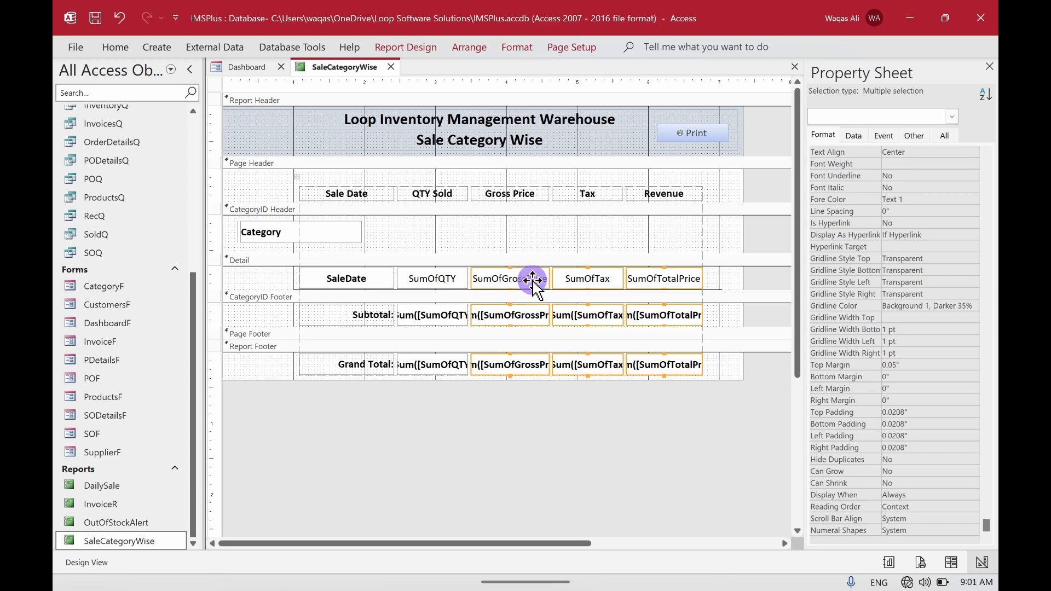
left_click(985, 164)
left_click(914, 150)
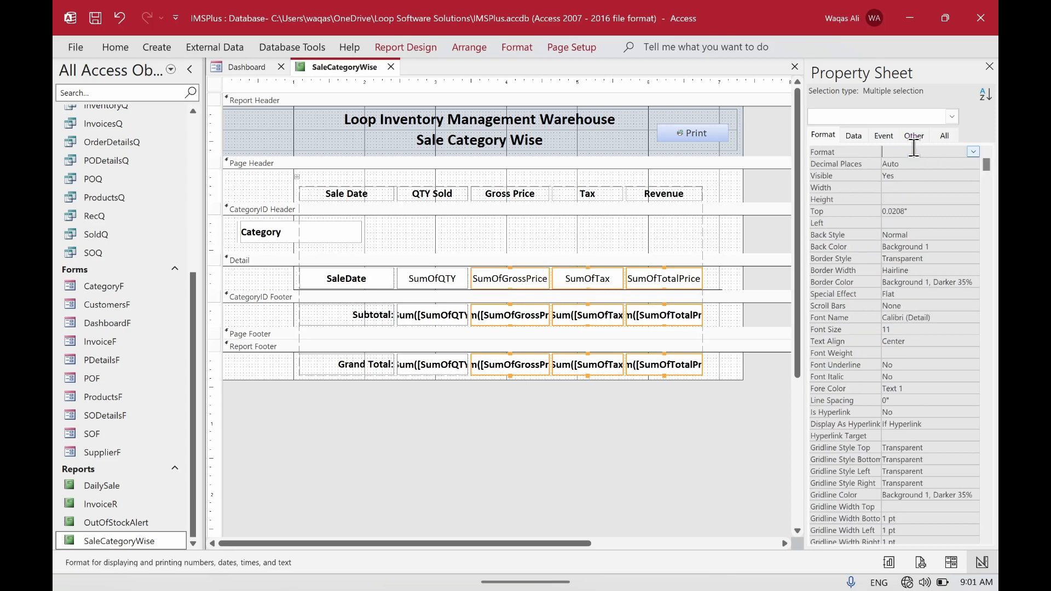
type("Standard")
key("Return")
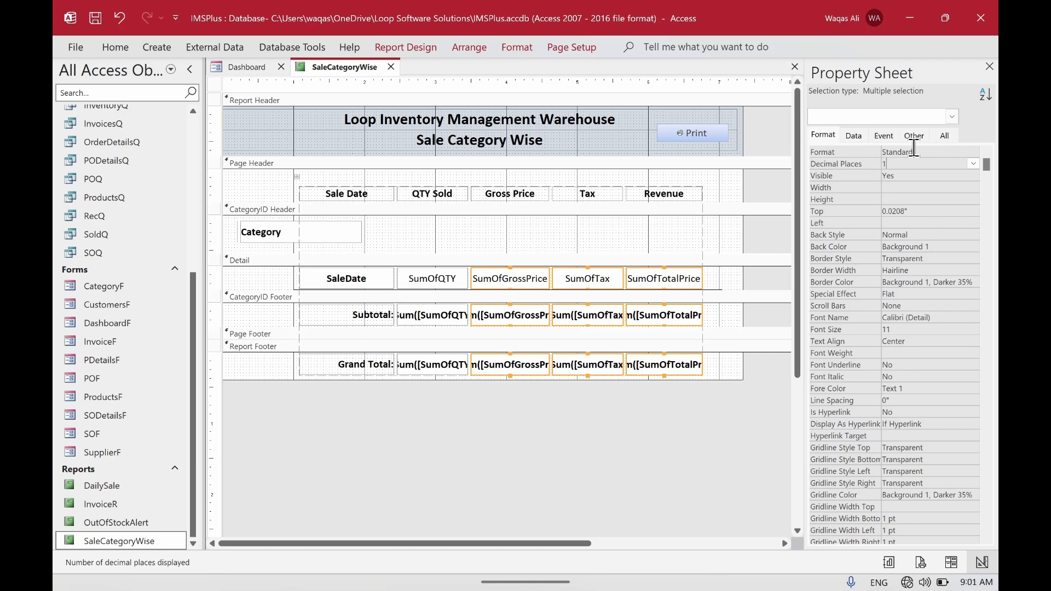
type("1")
key("Return")
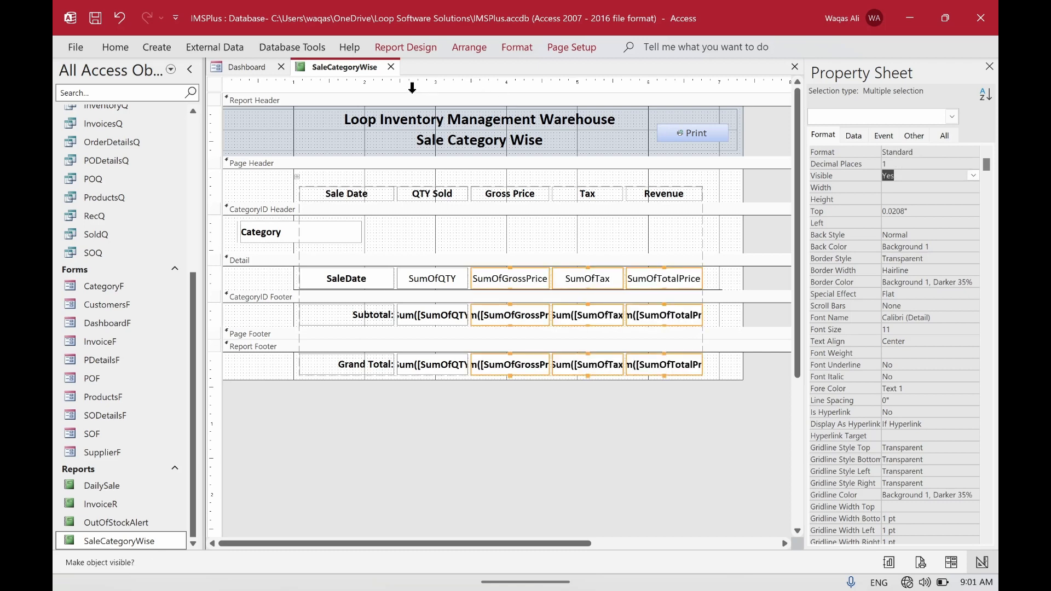
- Show the report in Report View to check the number formatting and shift its window slightly aside
right_click(360, 68)
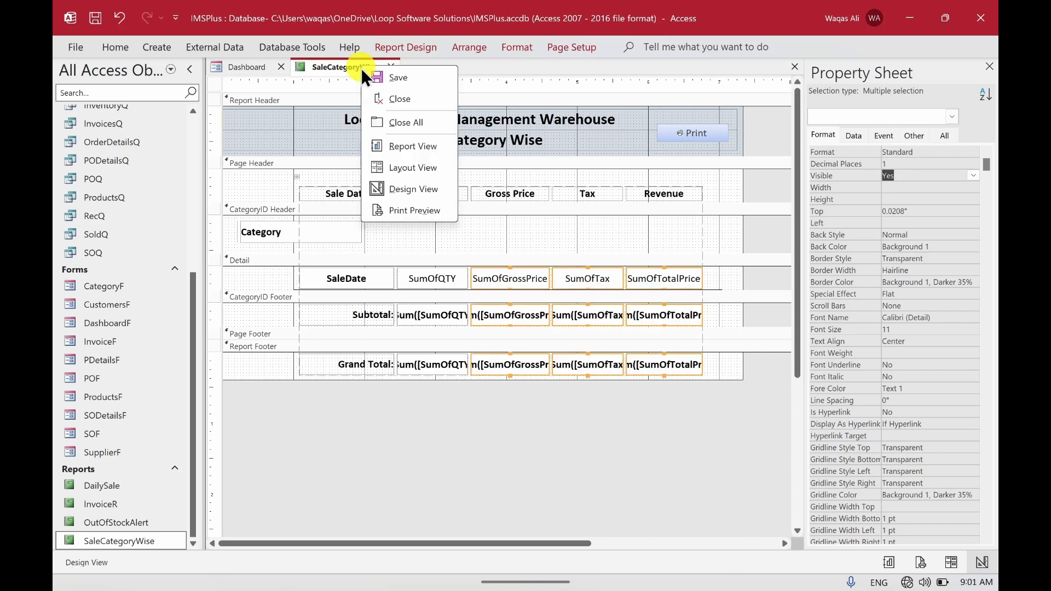
left_click(384, 143)
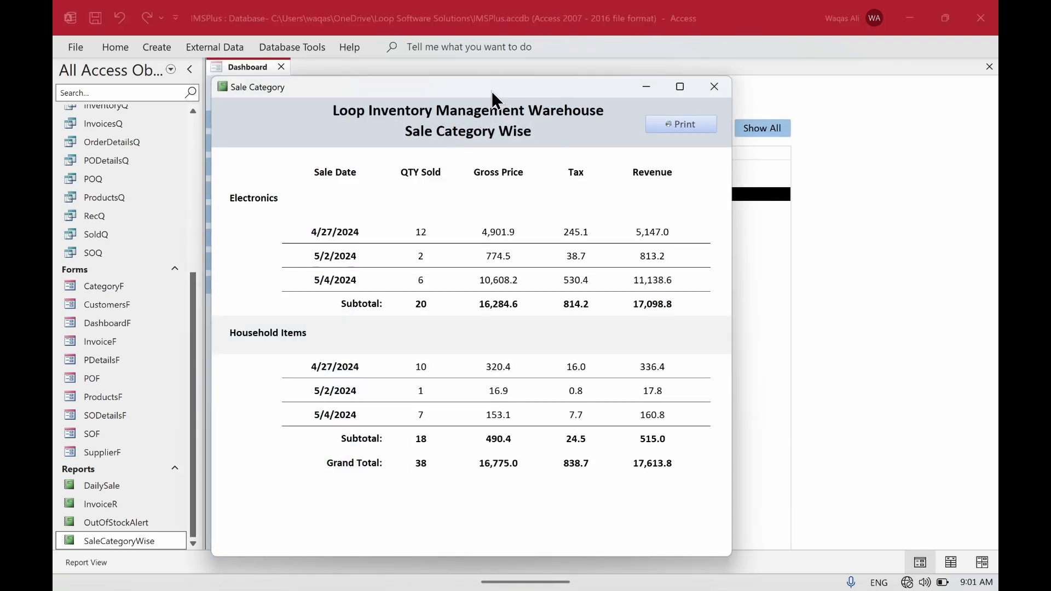
left_click_drag(492, 91, 534, 89)
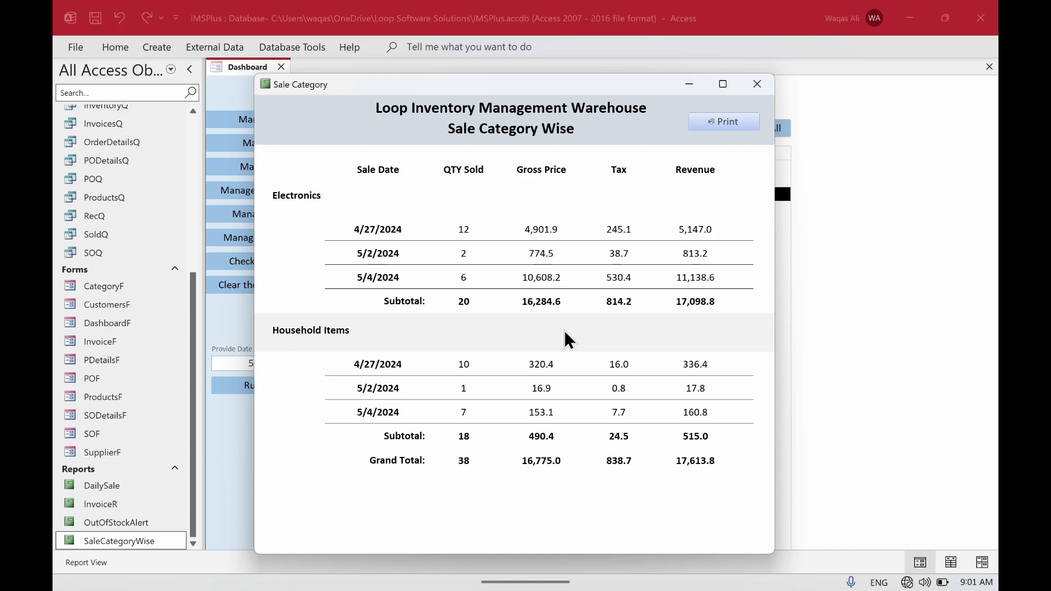
- Return the report to Design View and set the CategoryID Header's back color to light gray (#ECECEC)
left_click(334, 159)
right_click(334, 160)
left_click(353, 199)
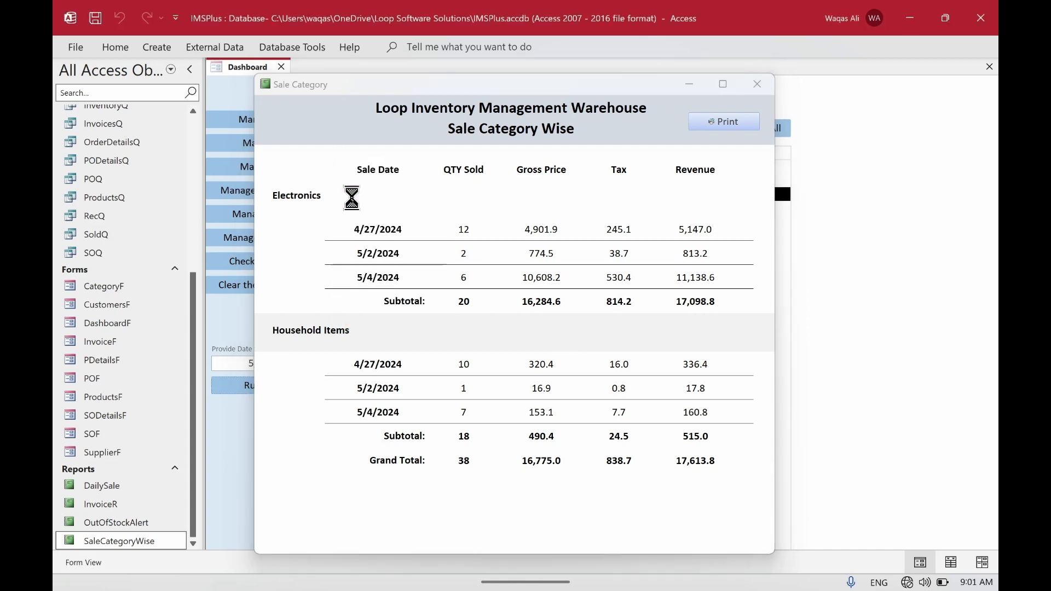
right_click(412, 209)
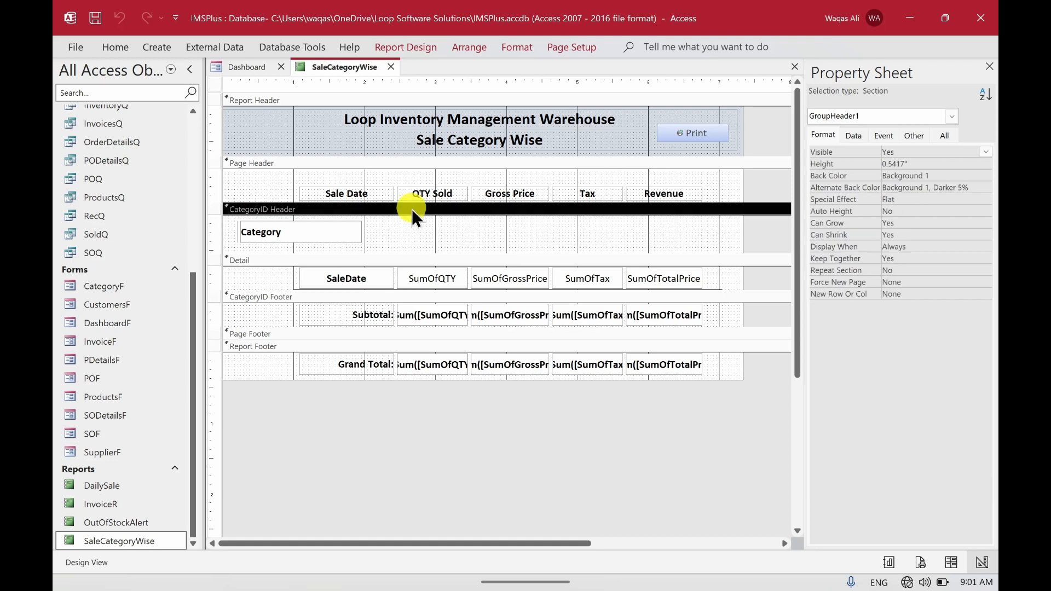
mouse_move(466, 286)
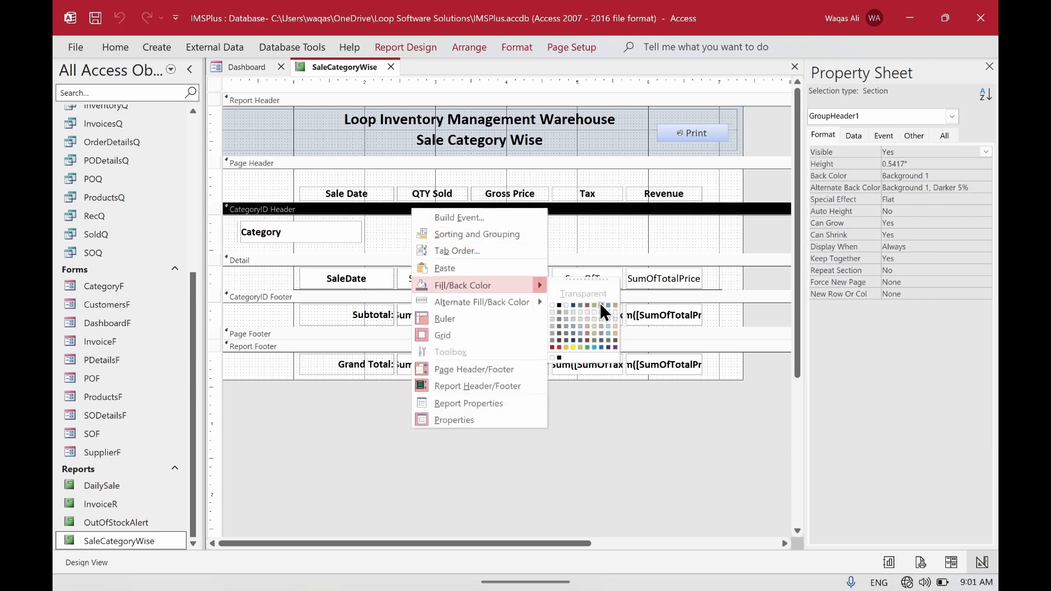
left_click(551, 313)
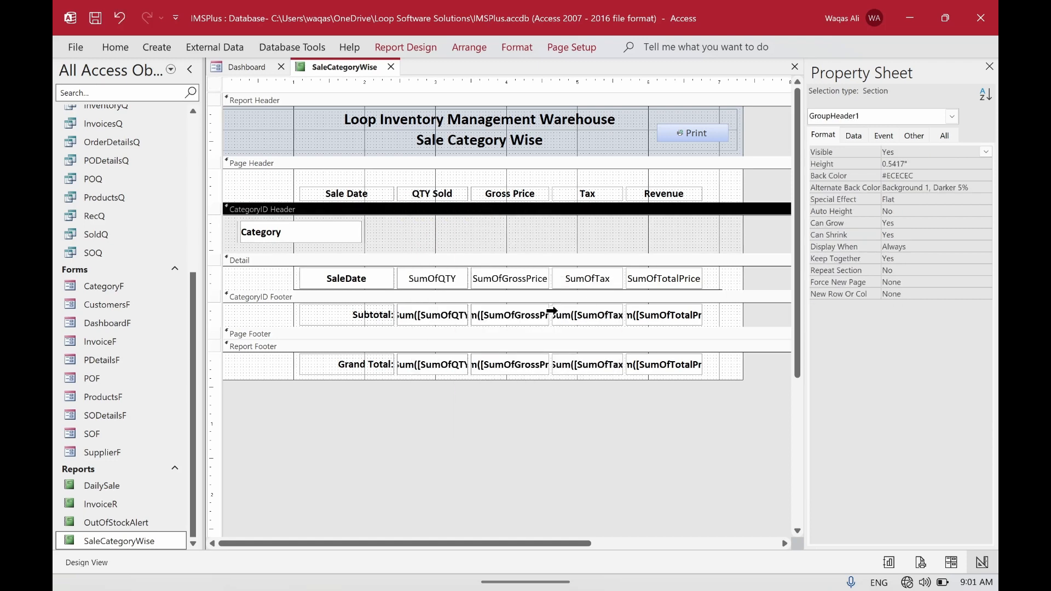
- Make the fill of the Category text box in the CategoryID Header transparent
left_click(329, 234)
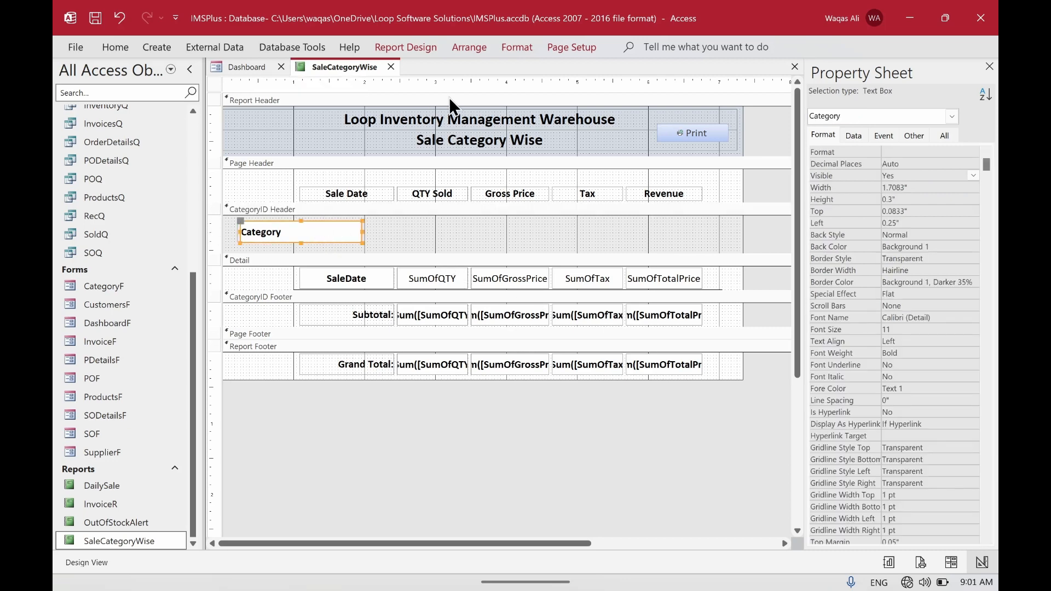
left_click(513, 48)
left_click(753, 70)
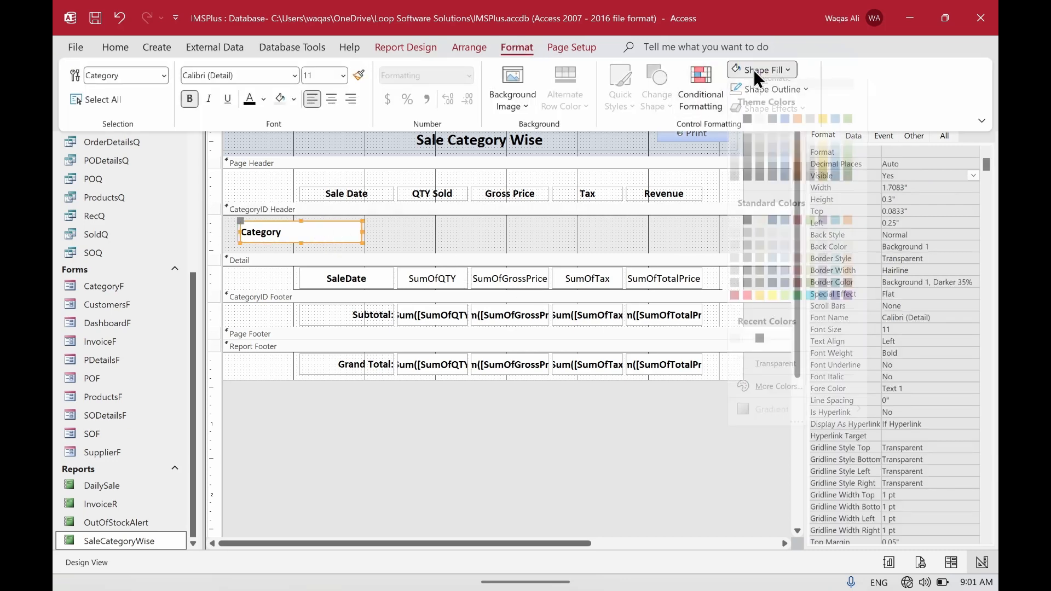
left_click(756, 375)
left_click(458, 399)
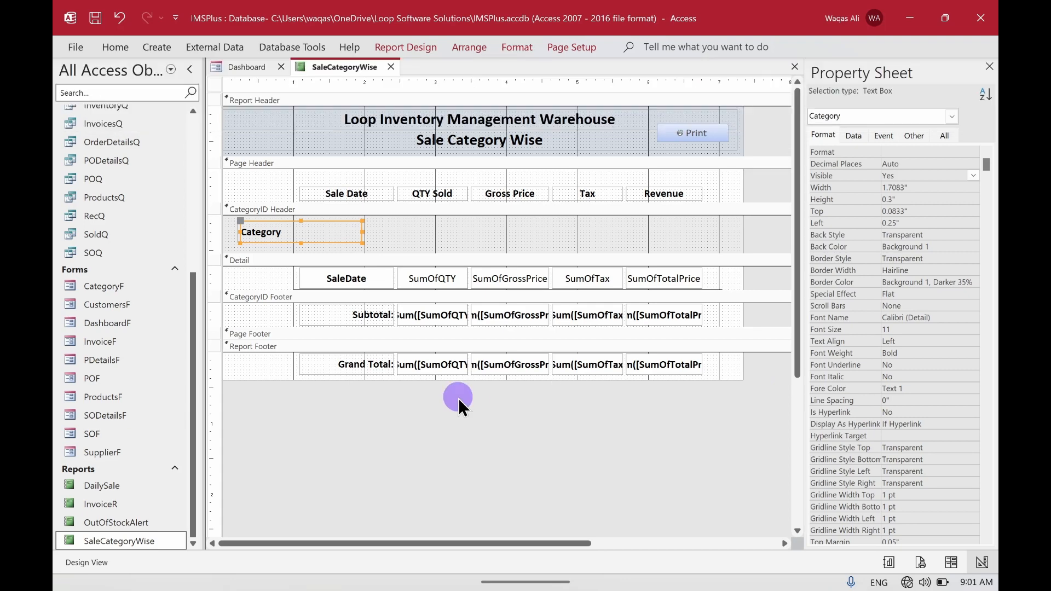
- Show the report in Report View to check the shading of the category header rows
right_click(319, 64)
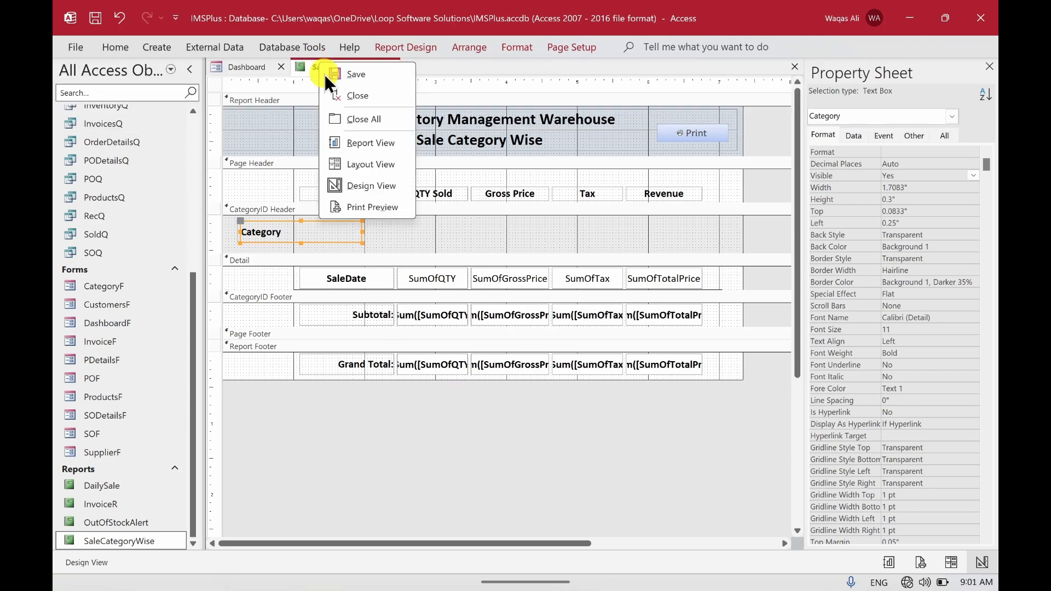
left_click(351, 144)
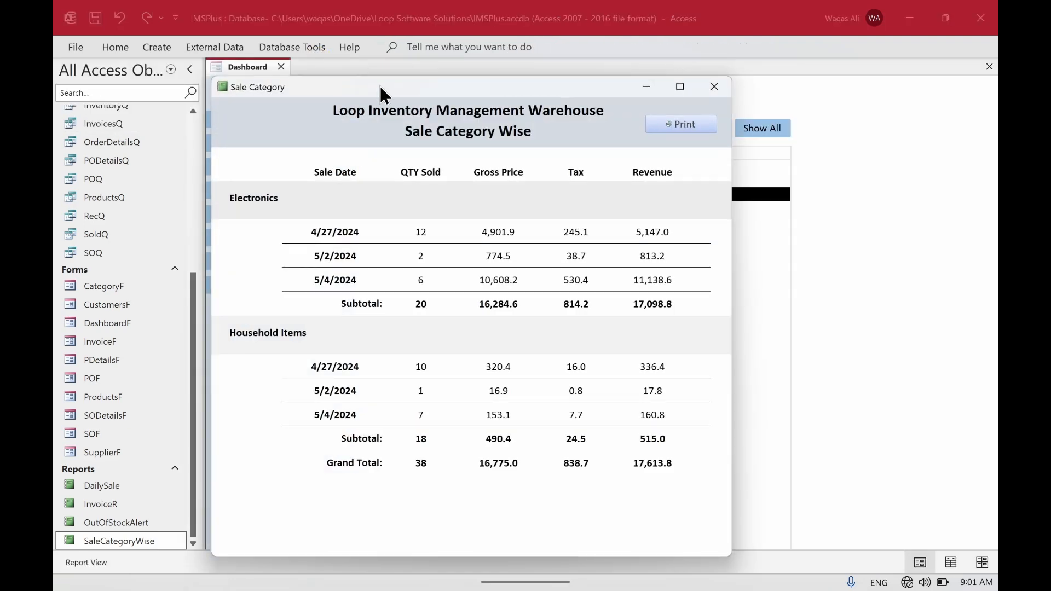
left_click_drag(380, 87, 409, 89)
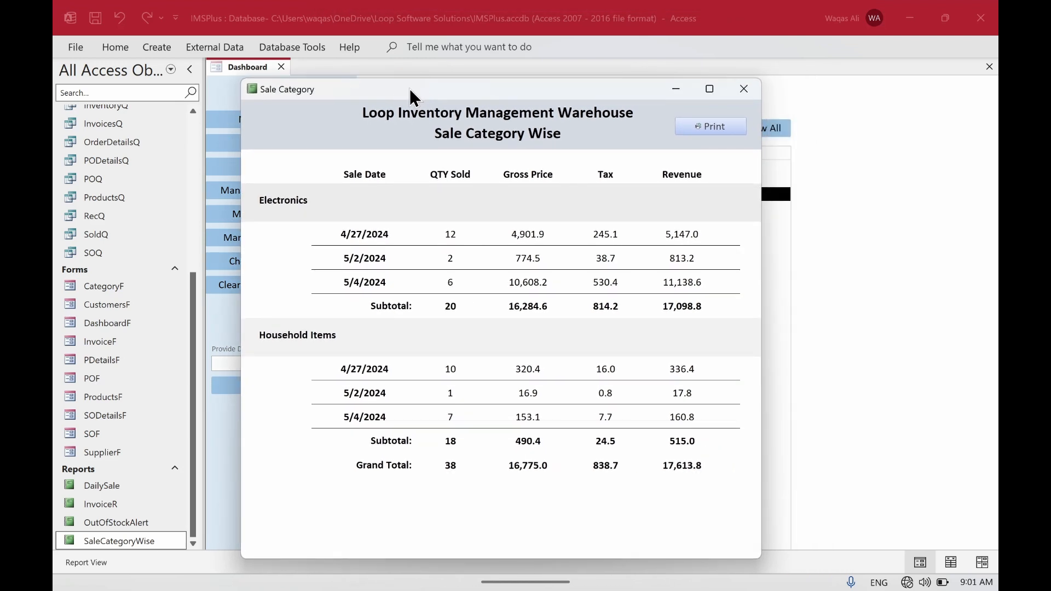